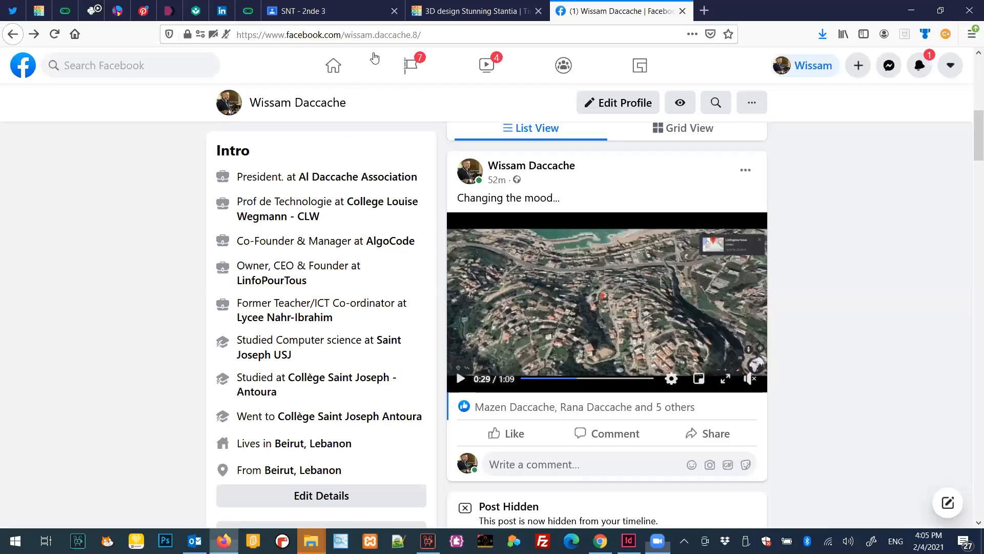
Step: Switch to the open Tinkercad design, return to the dashboard and sign out of the account
{"action": "left_click", "coordinate": [448, 11]}
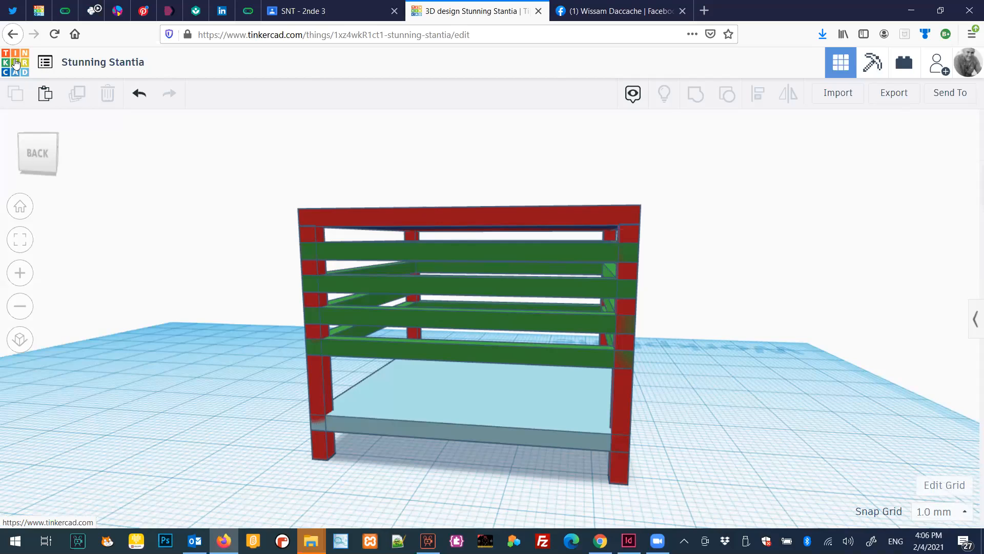
{"action": "left_click", "coordinate": [12, 34]}
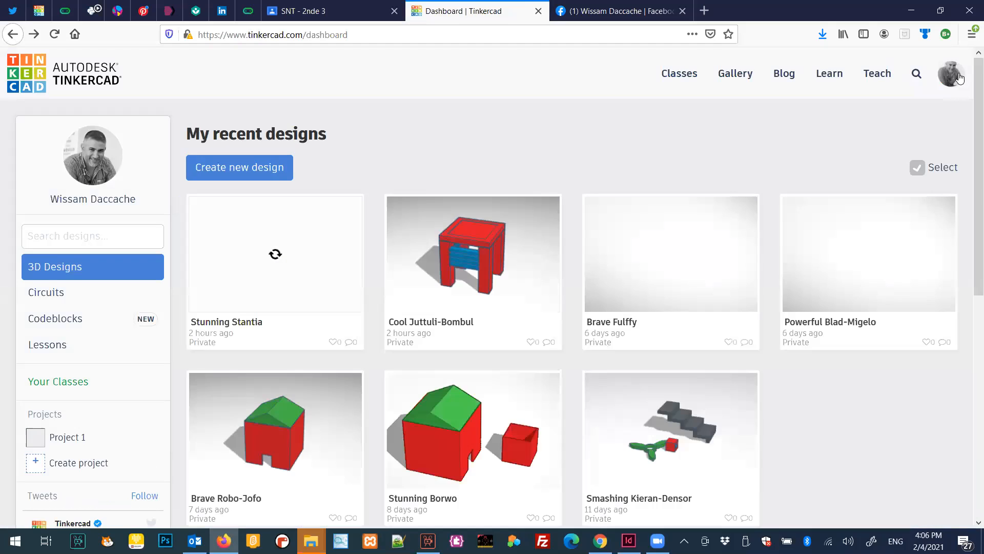
{"action": "left_click", "coordinate": [954, 76]}
{"action": "left_click", "coordinate": [869, 285]}
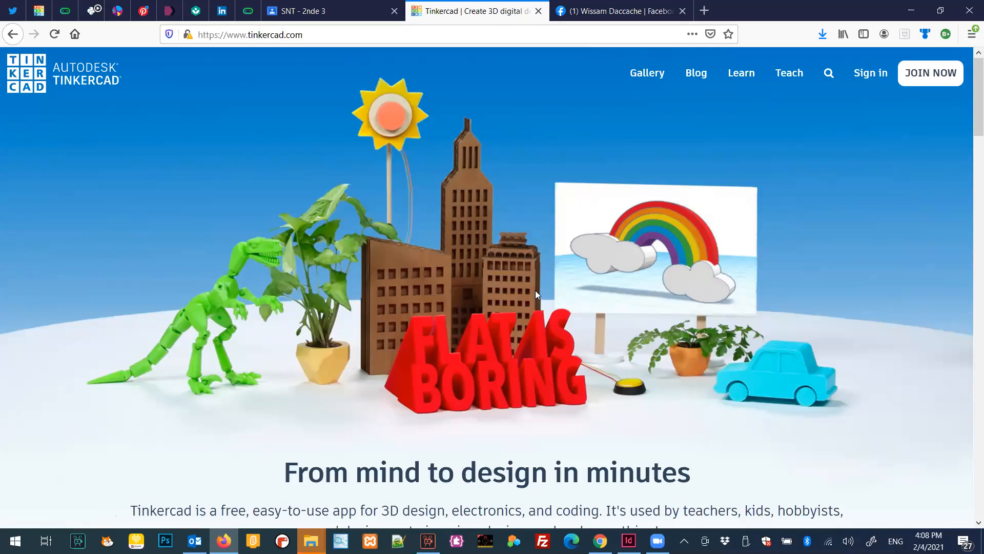
Step: Sign in to Tinkercad with Google, using the teacher's school account
{"action": "left_click", "coordinate": [870, 74]}
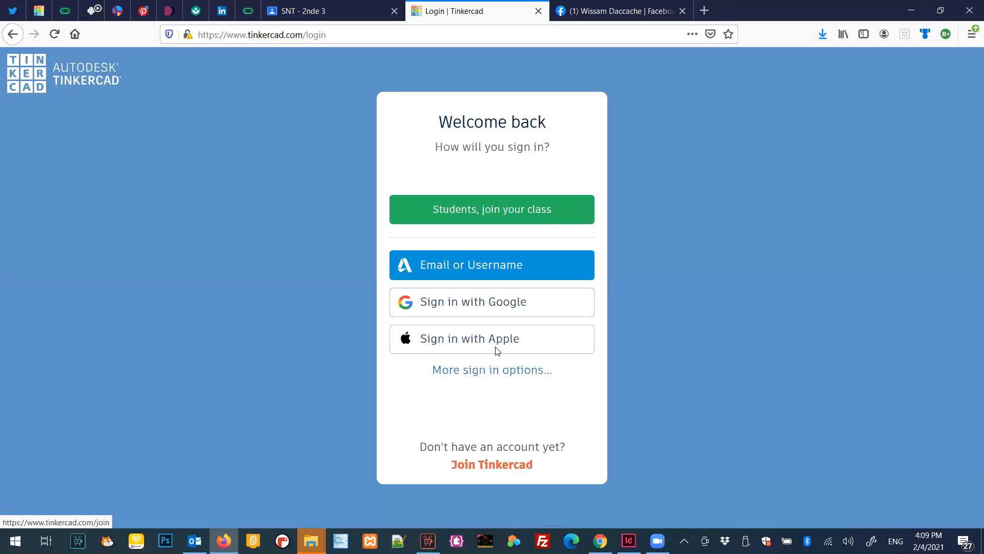
{"action": "left_click", "coordinate": [491, 304]}
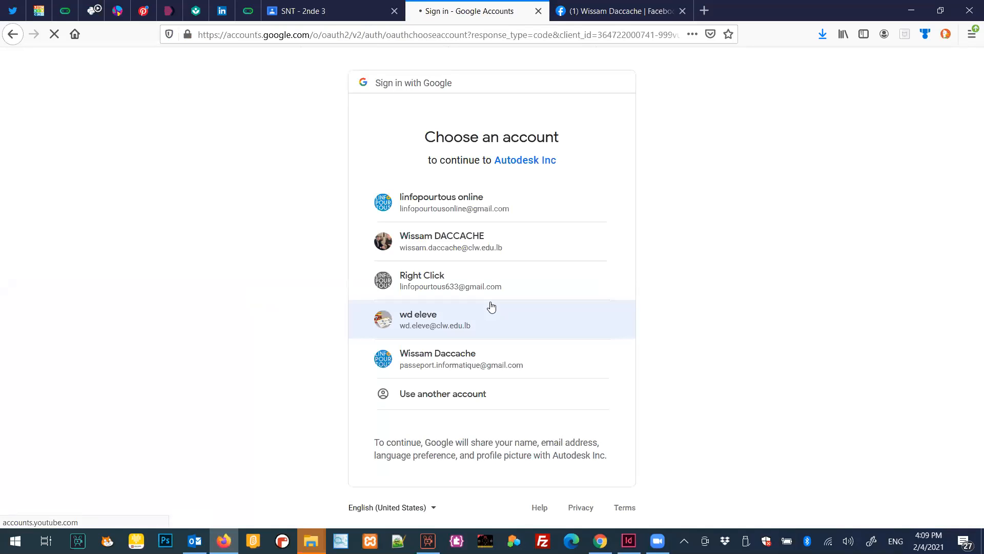
{"action": "left_click", "coordinate": [439, 245]}
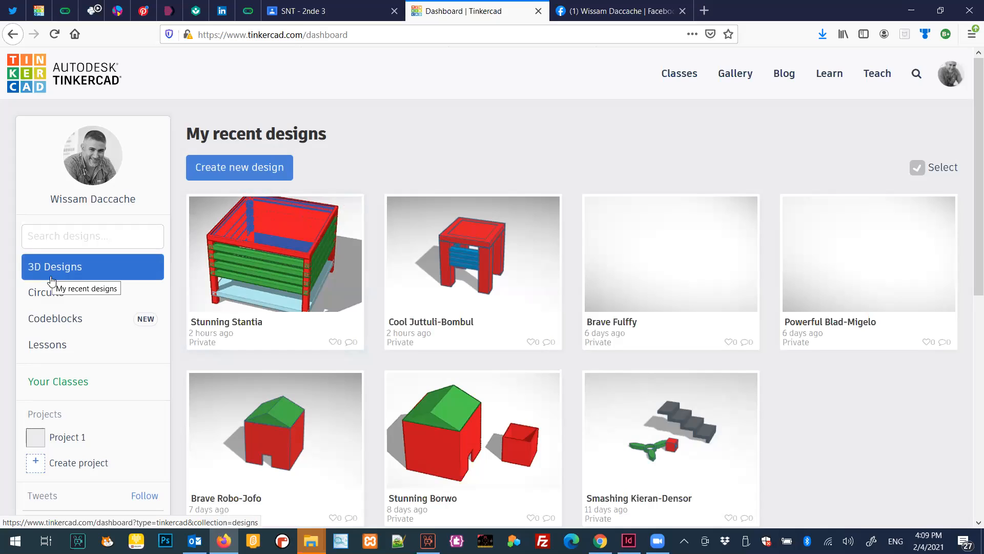
Step: Browse the Circuits, Codeblocks and 3D Designs collections and view the options available for the Brave Fulffy design
{"action": "left_click", "coordinate": [51, 296]}
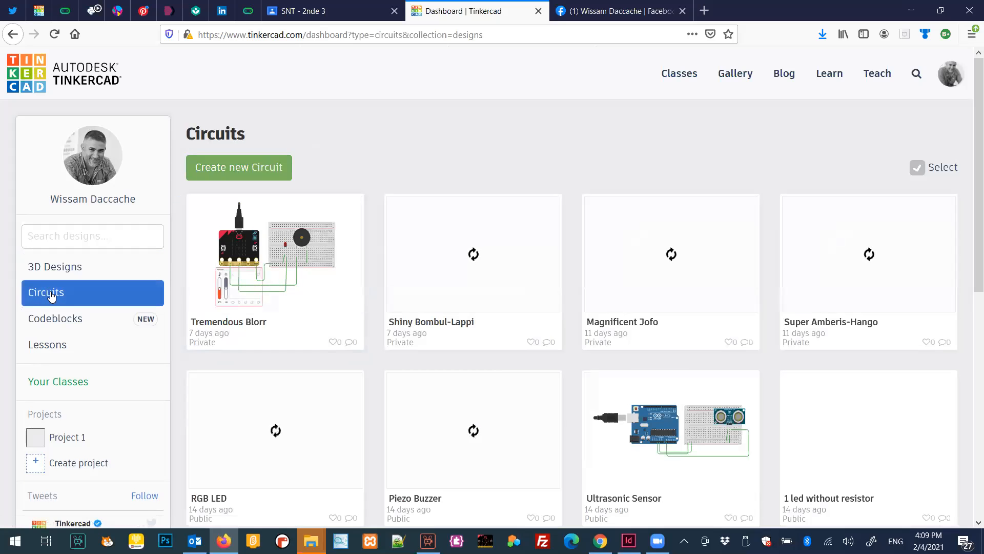
{"action": "left_click", "coordinate": [58, 320]}
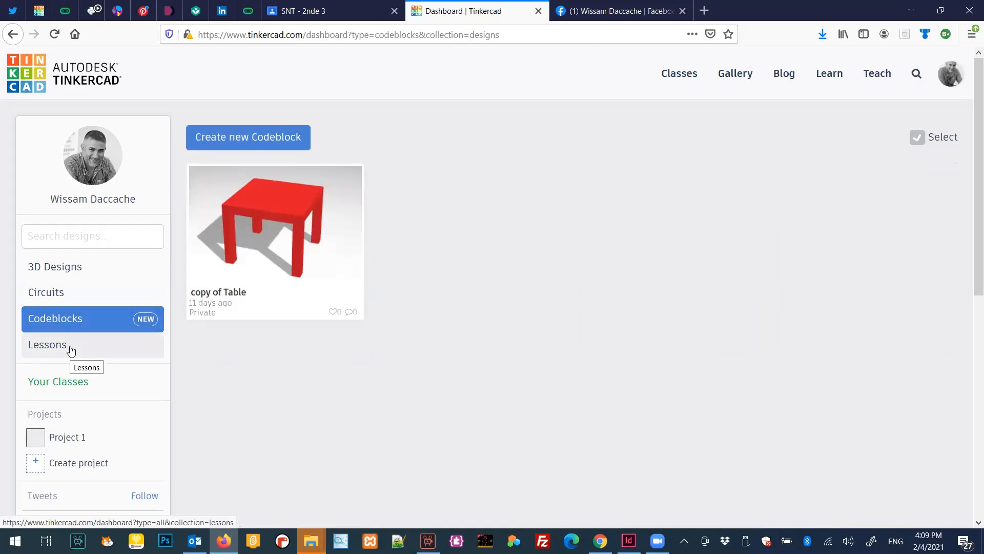
{"action": "left_click", "coordinate": [59, 295]}
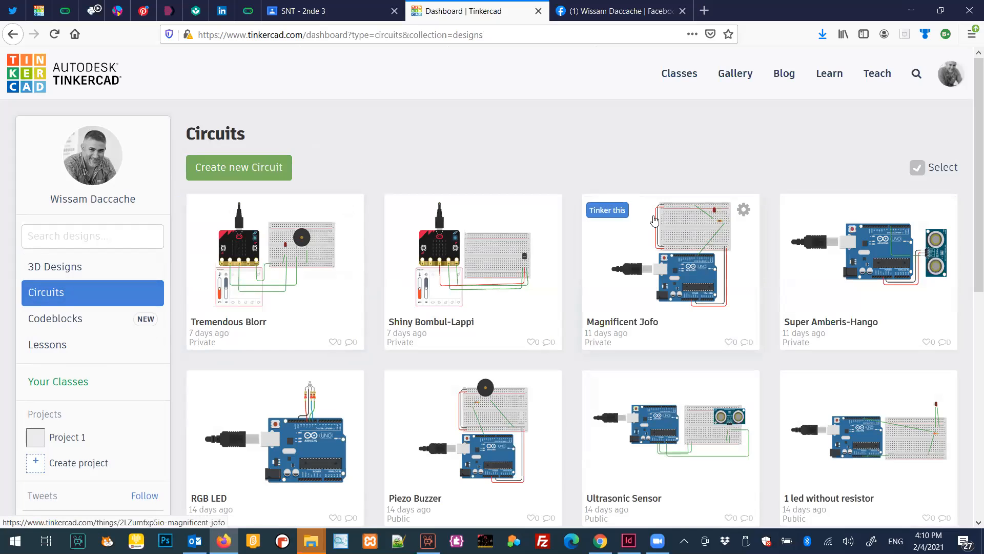
{"action": "mouse_move", "coordinate": [604, 259]}
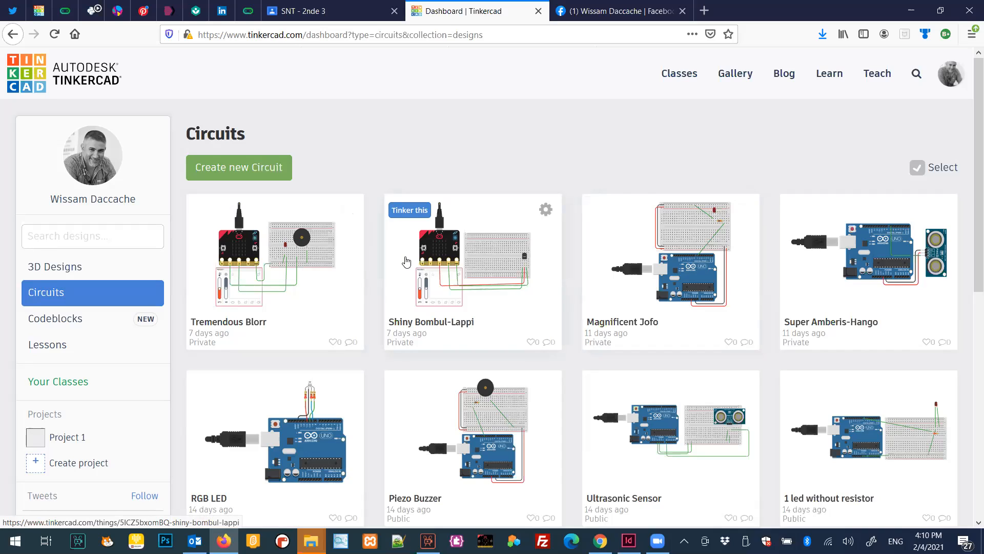
{"action": "left_click", "coordinate": [66, 267]}
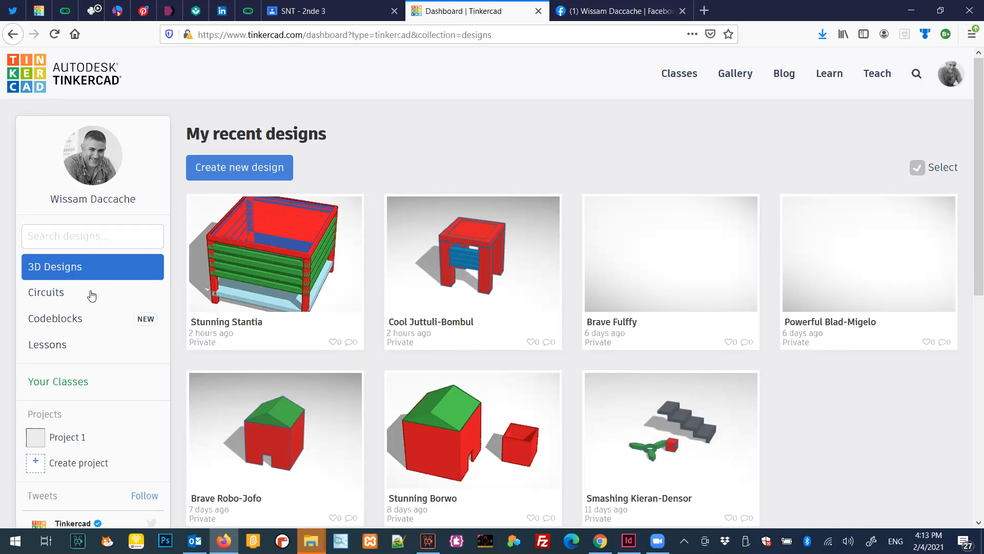
{"action": "left_click", "coordinate": [71, 324]}
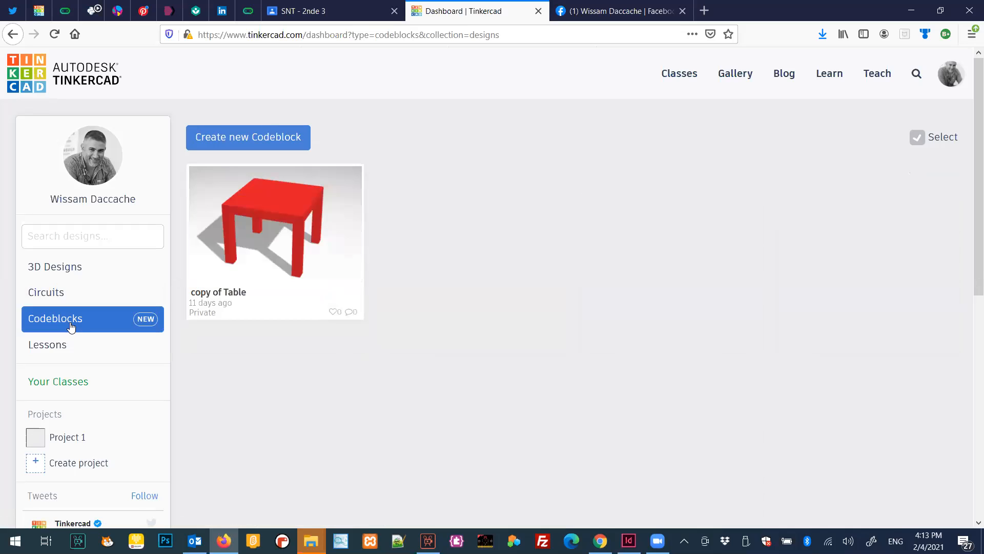
{"action": "left_click", "coordinate": [78, 272]}
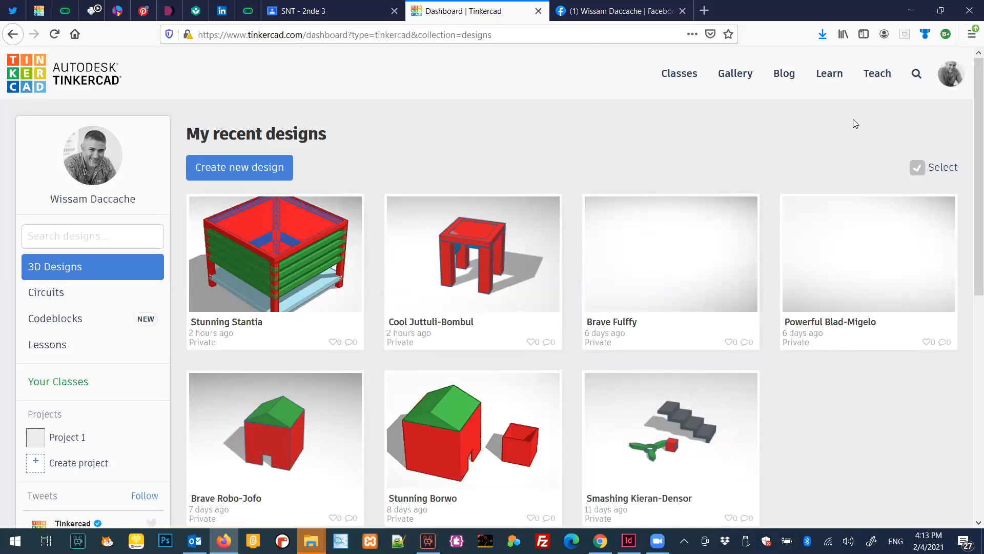
{"action": "left_click", "coordinate": [744, 213]}
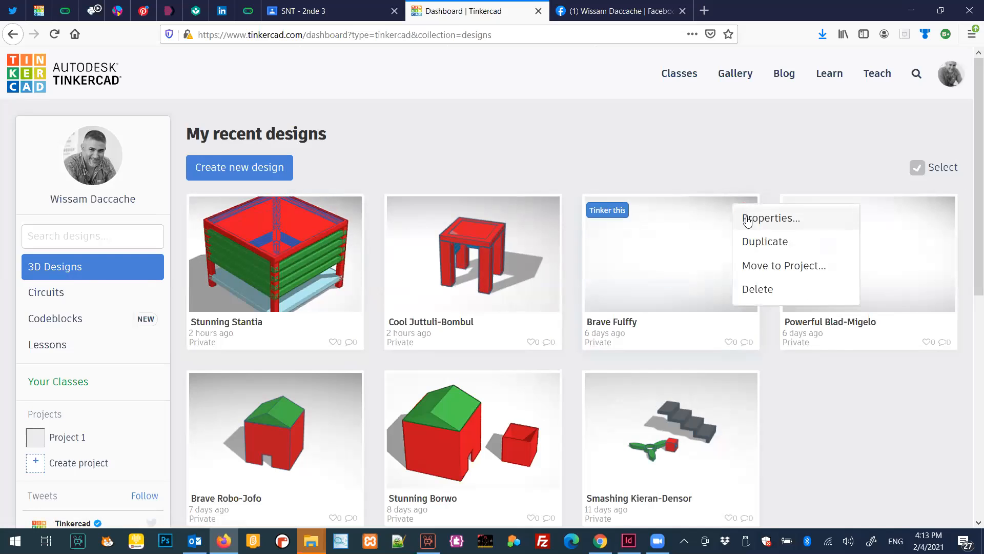
{"action": "left_click", "coordinate": [793, 403]}
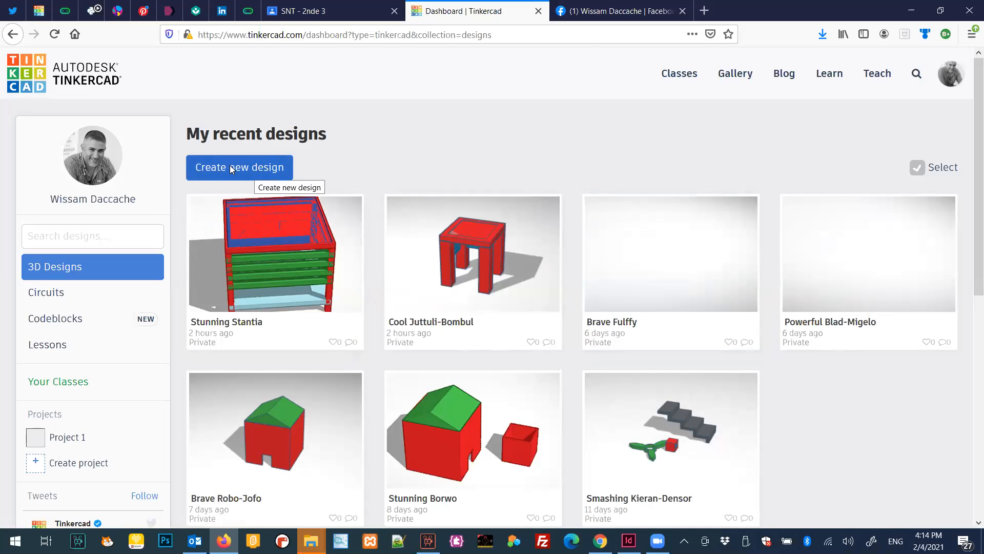
Step: Create a new 3D design and try out orbiting, the home view and the orthographic projection on the empty workplane
{"action": "left_click", "coordinate": [231, 166]}
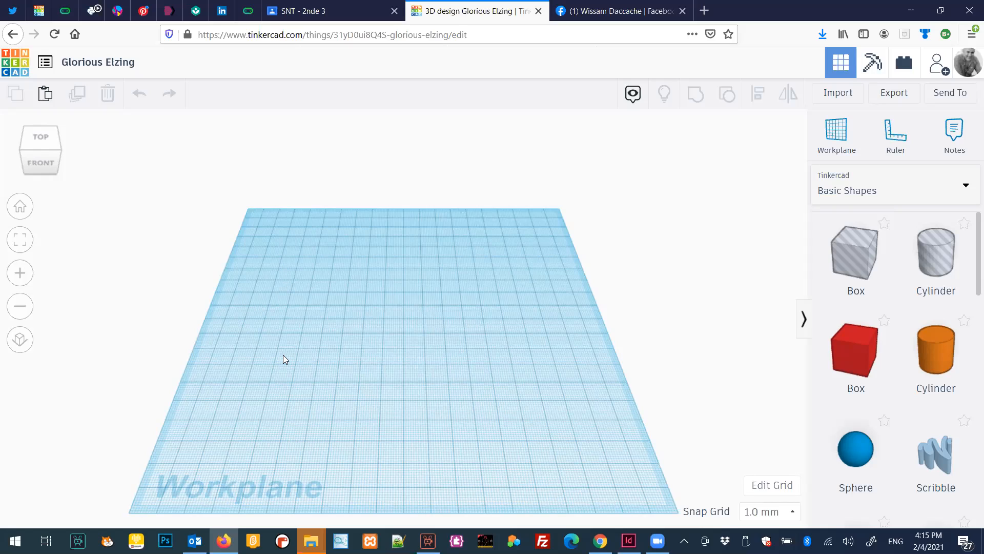
{"action": "left_click_drag", "start_coordinate": [41, 160], "coordinate": [36, 157]}
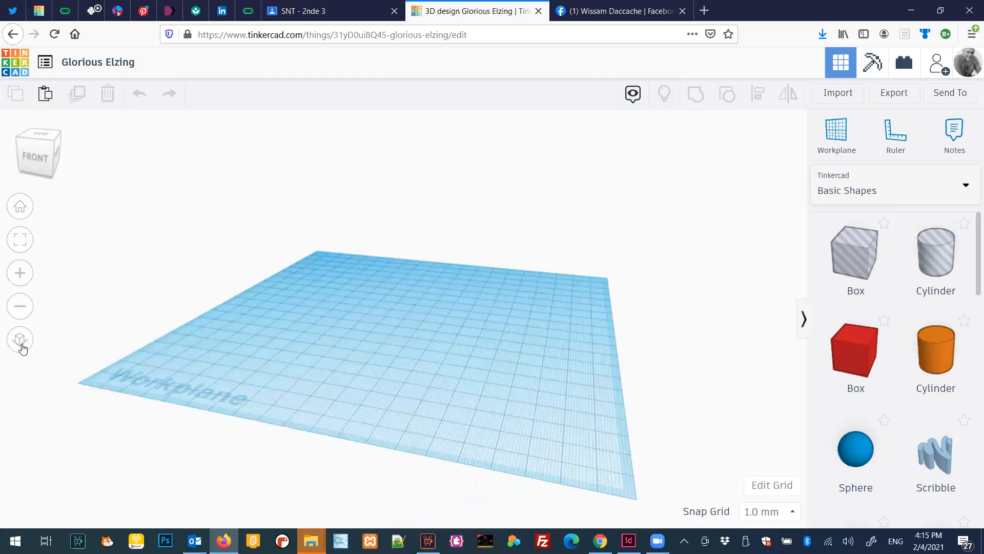
{"action": "left_click", "coordinate": [20, 206]}
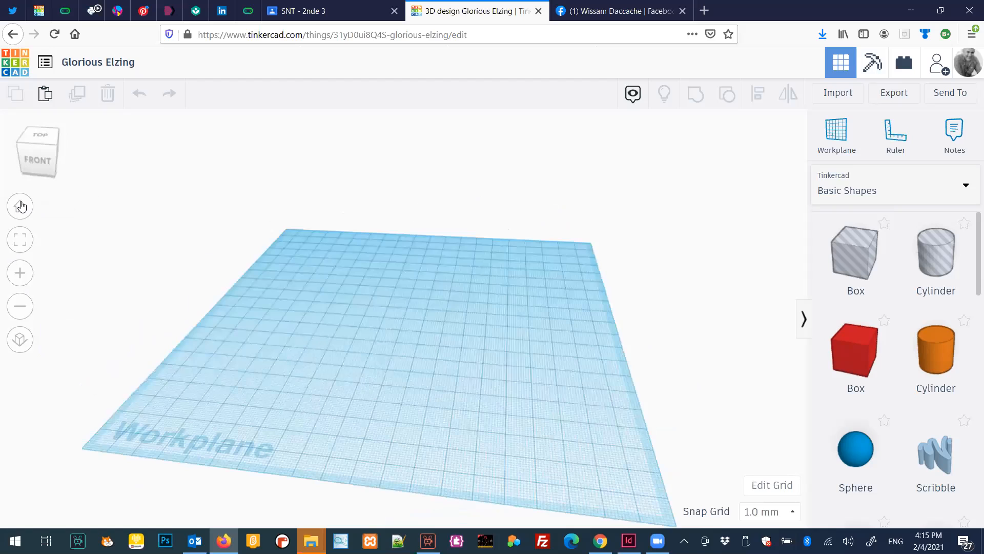
{"action": "left_click", "coordinate": [20, 206]}
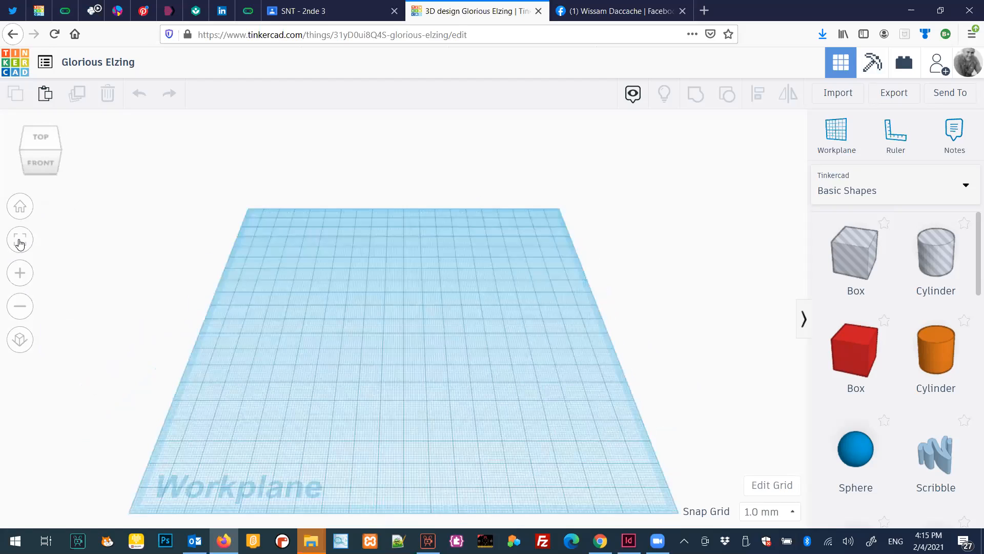
{"action": "left_click", "coordinate": [17, 339]}
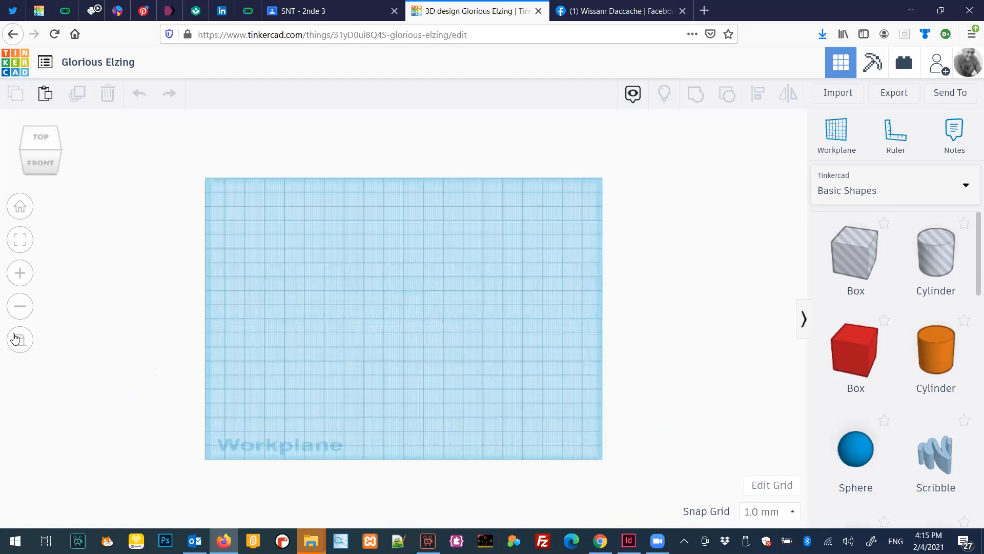
{"action": "left_click", "coordinate": [20, 341]}
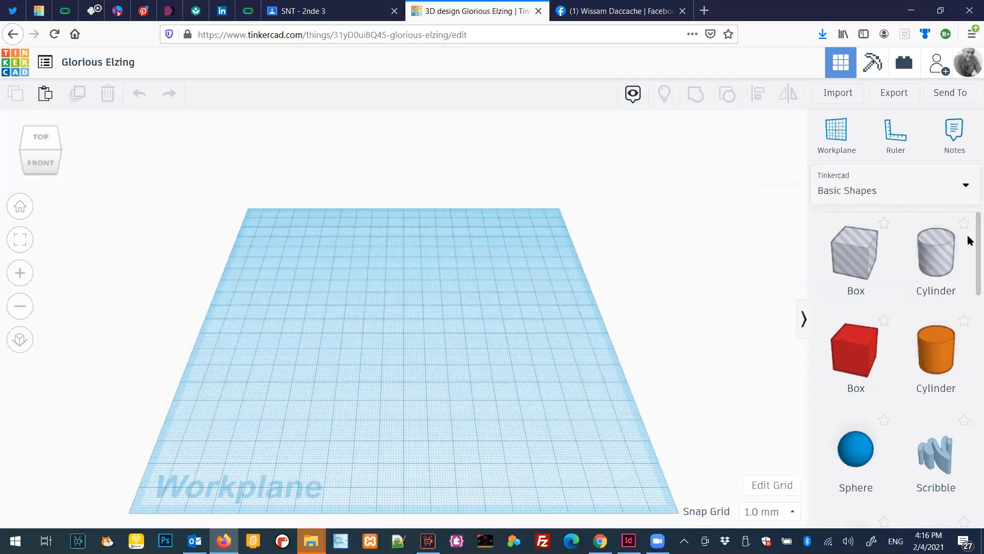
Step: Look through the Basic Shapes collection and the other available shape categories
{"action": "scroll", "coordinate": [969, 246], "scroll_direction": "down", "scroll_amount": 2}
{"action": "scroll", "coordinate": [968, 256], "scroll_direction": "down", "scroll_amount": 3}
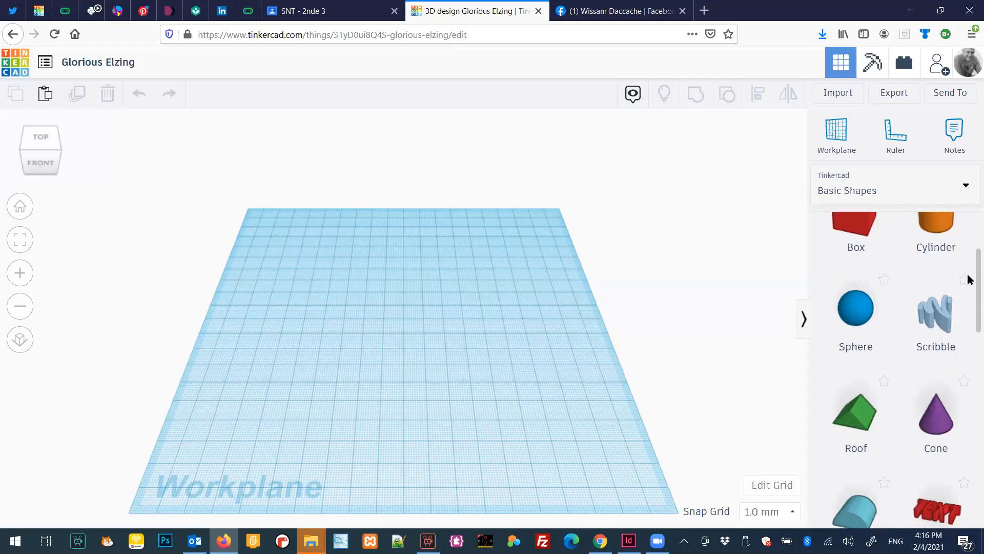
{"action": "scroll", "coordinate": [969, 285], "scroll_direction": "down", "scroll_amount": 5}
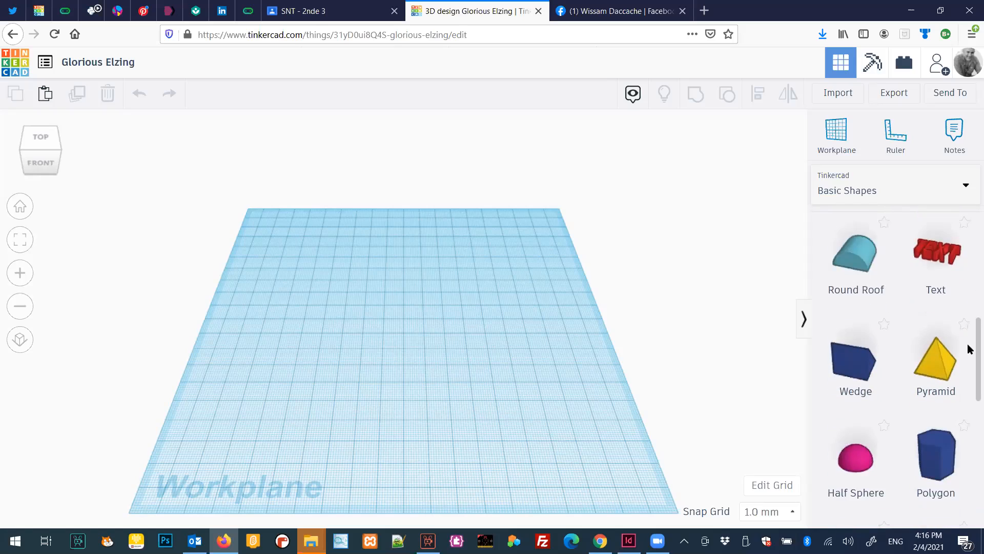
{"action": "scroll", "coordinate": [971, 352], "scroll_direction": "down", "scroll_amount": 4}
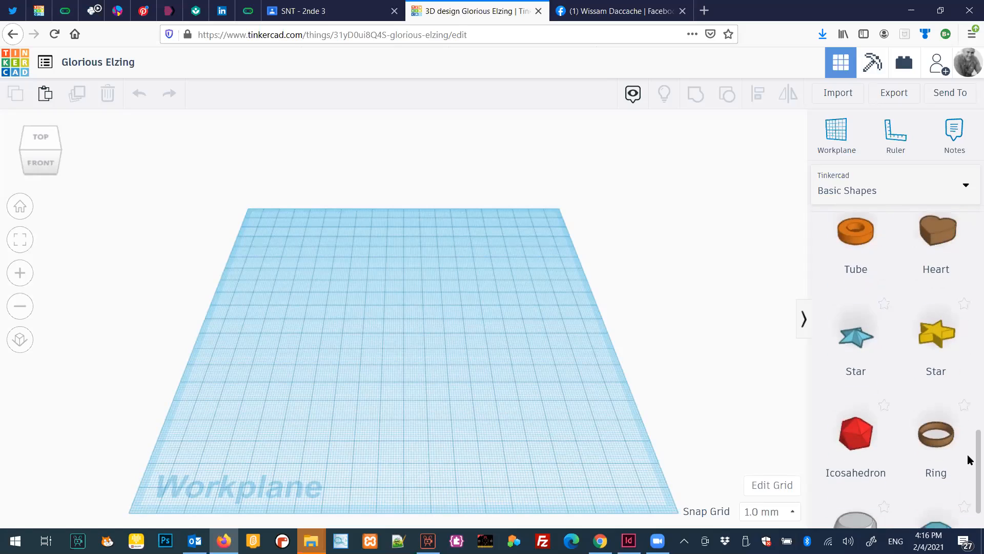
{"action": "scroll", "coordinate": [973, 346], "scroll_direction": "up", "scroll_amount": 12}
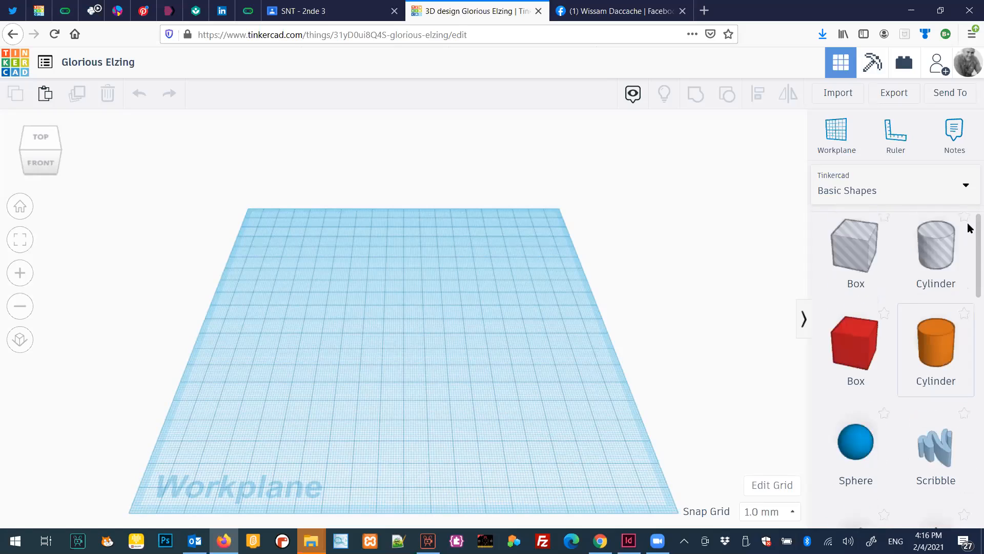
{"action": "left_click", "coordinate": [967, 186]}
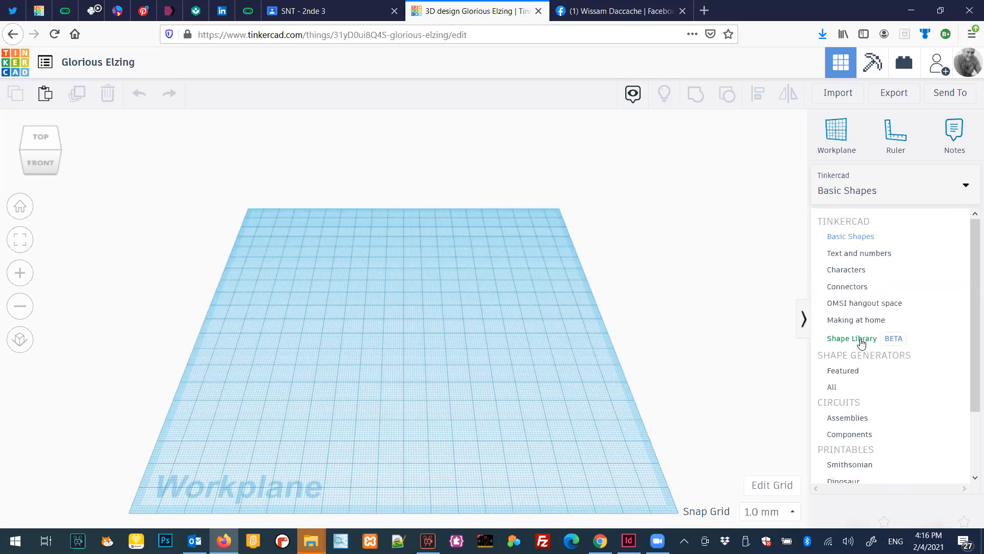
{"action": "left_click", "coordinate": [668, 261]}
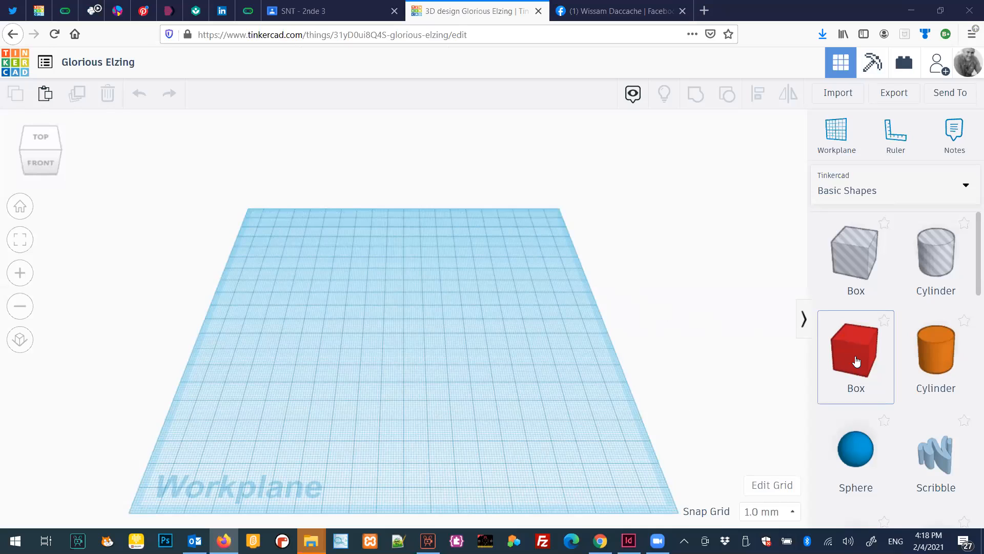
Step: Place a solid red Box on the workplane, slightly left of its centre
{"action": "left_click_drag", "start_coordinate": [856, 360], "coordinate": [345, 366]}
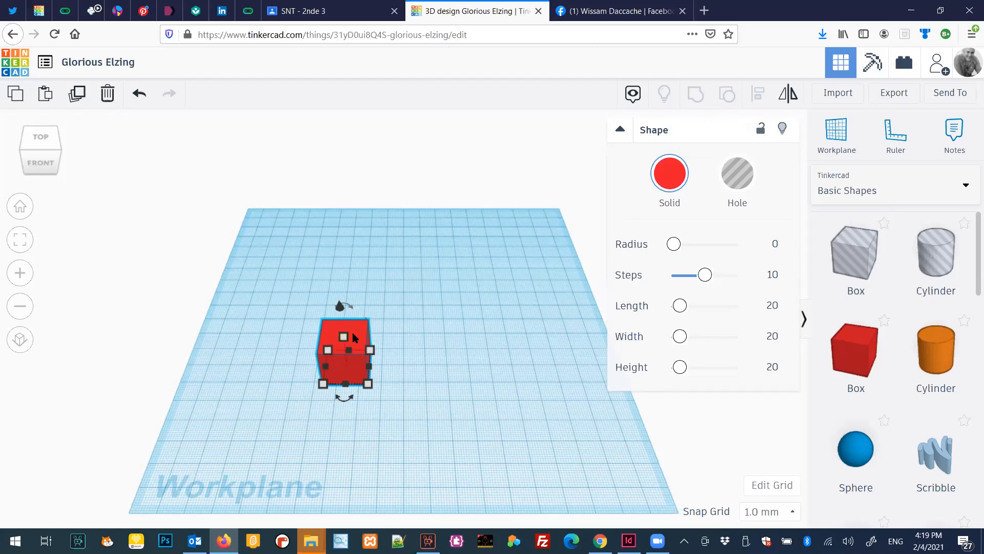
{"action": "scroll", "coordinate": [354, 337], "scroll_direction": "up", "scroll_amount": 4}
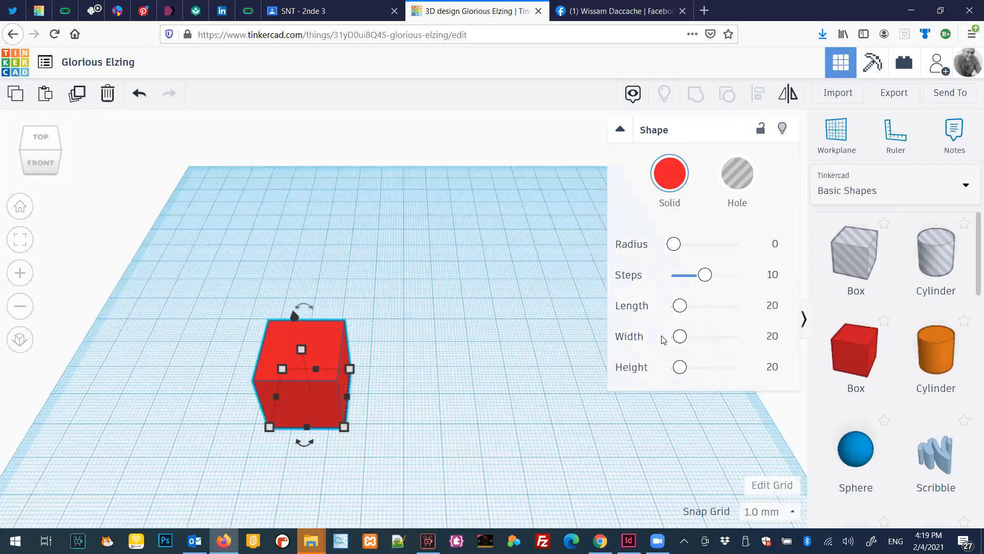
{"action": "left_click", "coordinate": [388, 401]}
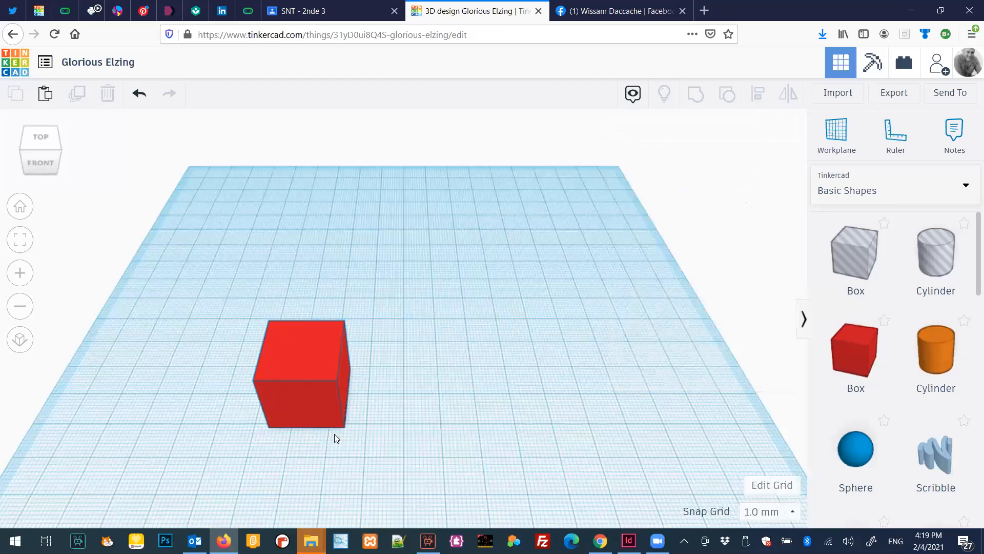
Step: Resize the red box's base to 40 mm deep and 40 mm wide and inspect it from near ground level
{"action": "left_click", "coordinate": [334, 421]}
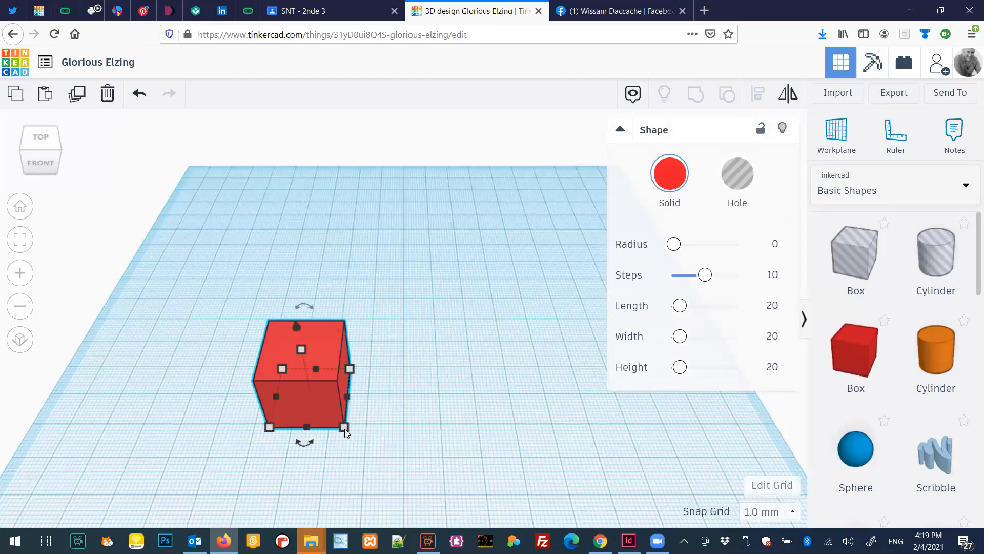
{"action": "mouse_move", "coordinate": [344, 427]}
{"action": "mouse_move", "coordinate": [350, 368]}
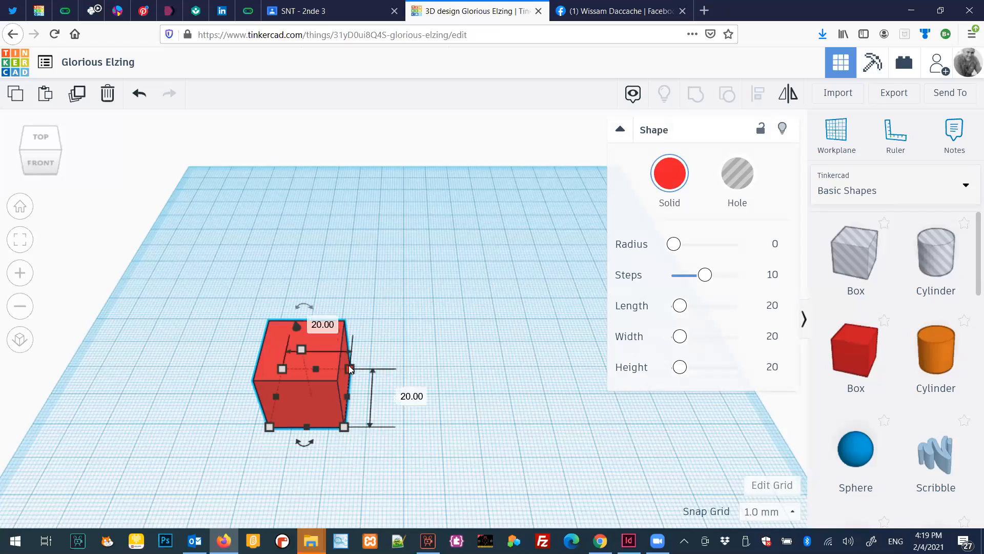
{"action": "left_click", "coordinate": [410, 396]}
{"action": "type", "text": "40"}
{"action": "key", "text": "Return"}
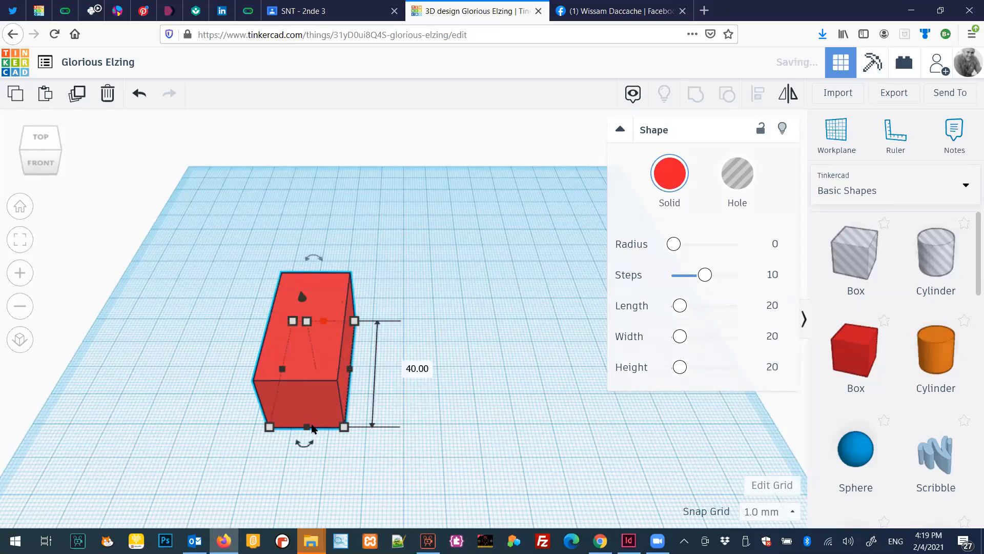
{"action": "left_click", "coordinate": [331, 279]}
{"action": "type", "text": "40"}
{"action": "key", "text": "Return"}
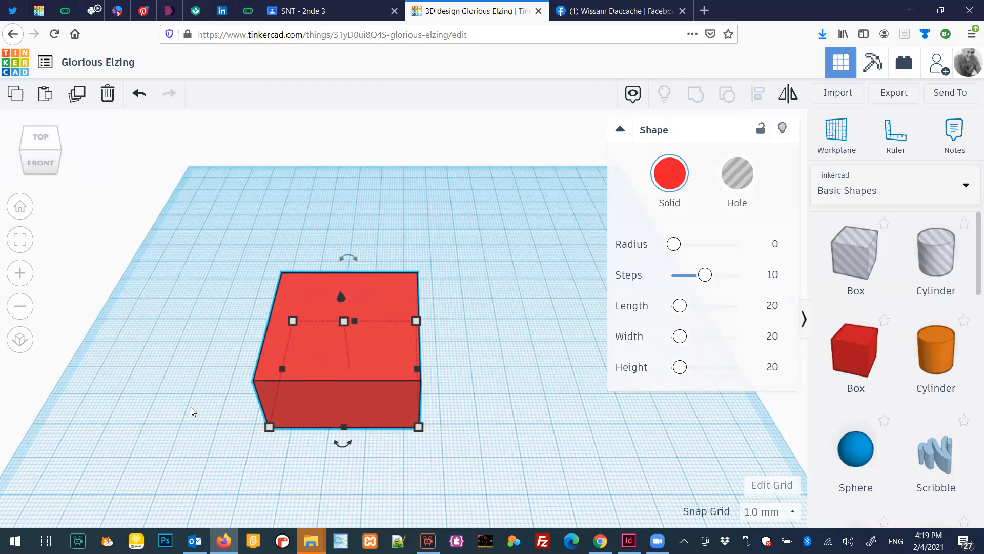
{"action": "right_click_drag", "start_coordinate": [206, 437], "coordinate": [196, 377]}
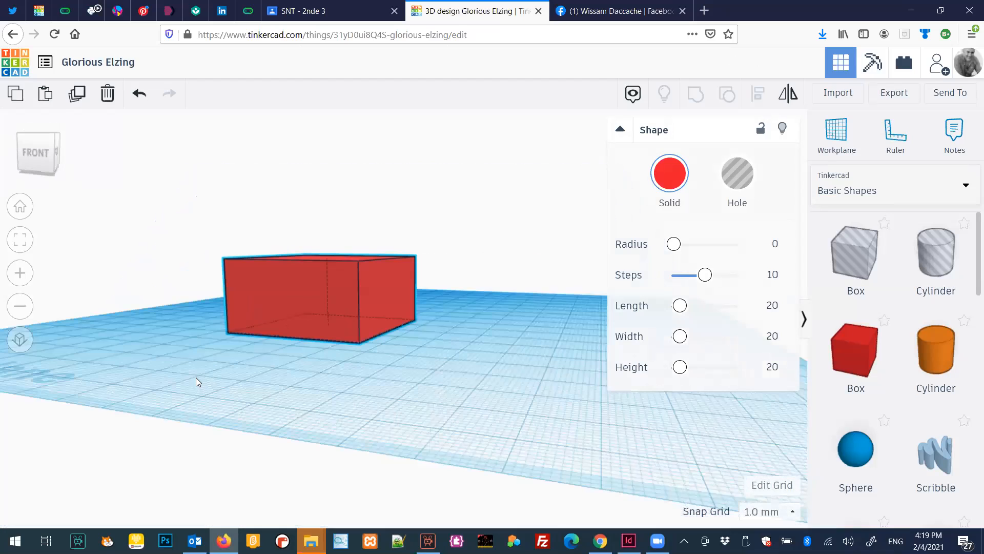
Step: Examine the red box's three rotation handles, try rotating it 90° onto its side, and undo the rotation
{"action": "right_click_drag", "start_coordinate": [273, 380], "coordinate": [312, 391]}
{"action": "left_click", "coordinate": [41, 155]}
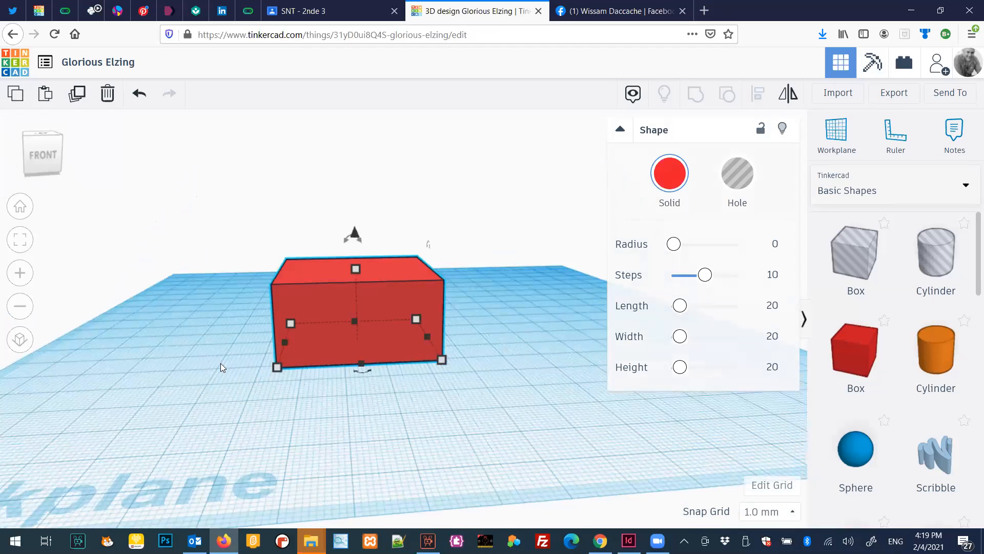
{"action": "right_click_drag", "start_coordinate": [217, 365], "coordinate": [300, 379]}
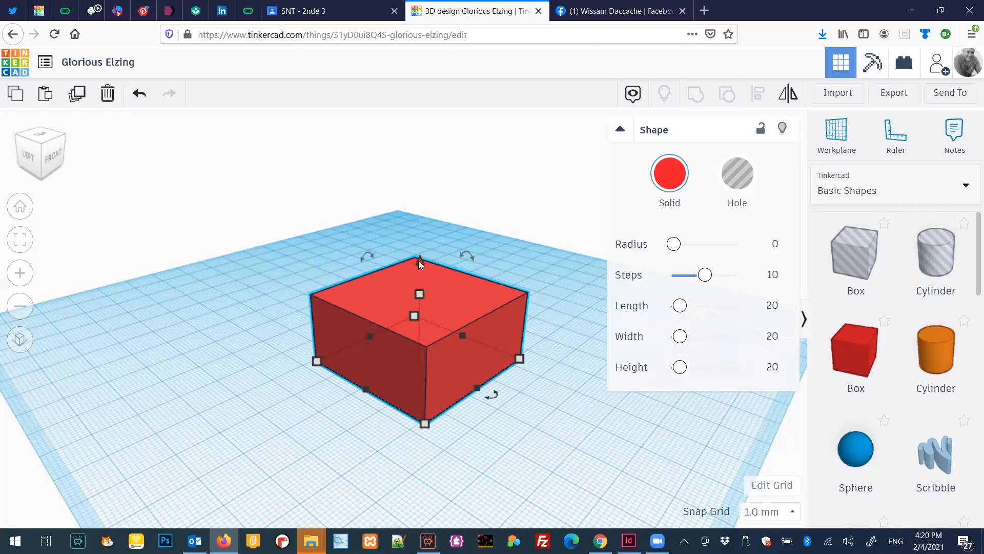
{"action": "mouse_move", "coordinate": [362, 255]}
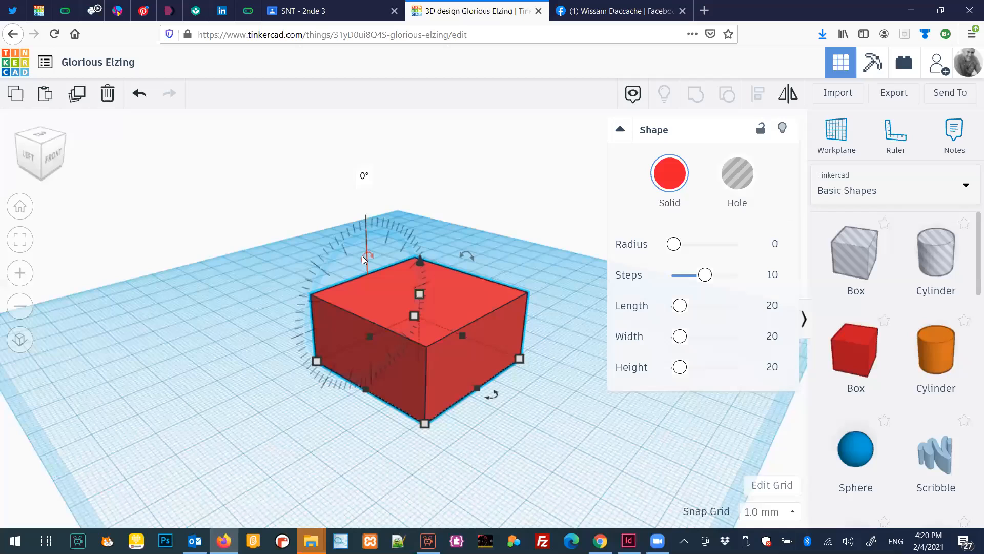
{"action": "mouse_move", "coordinate": [465, 249]}
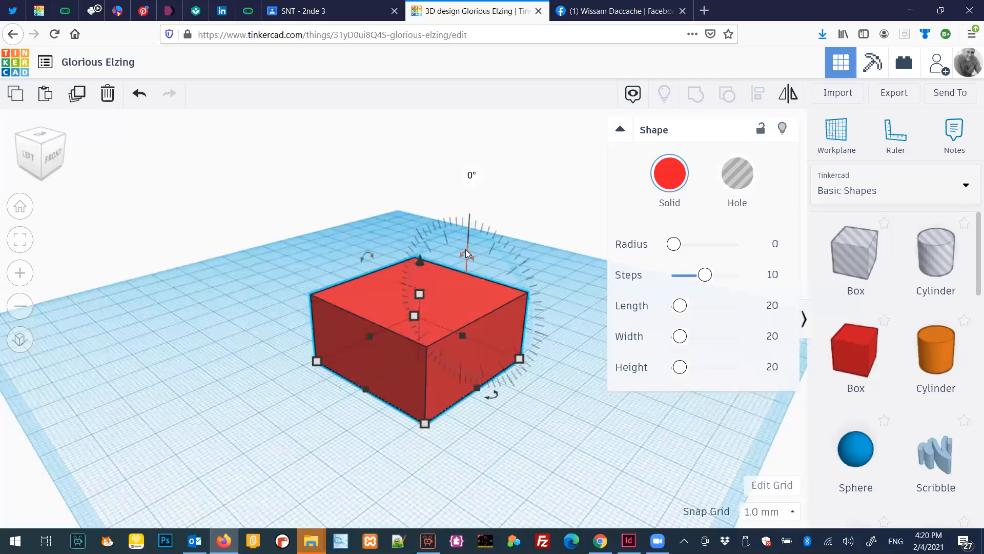
{"action": "mouse_move", "coordinate": [495, 399]}
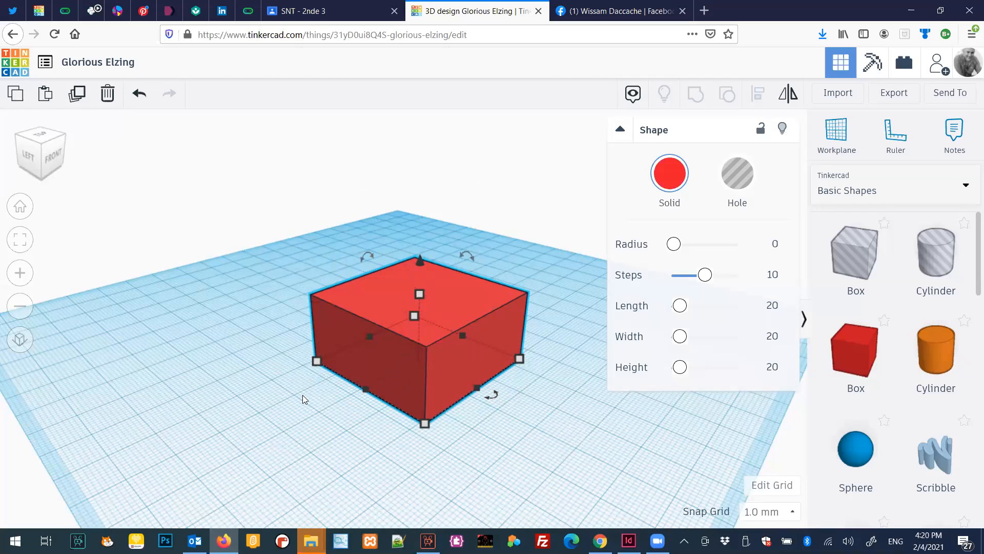
{"action": "left_click", "coordinate": [366, 254]}
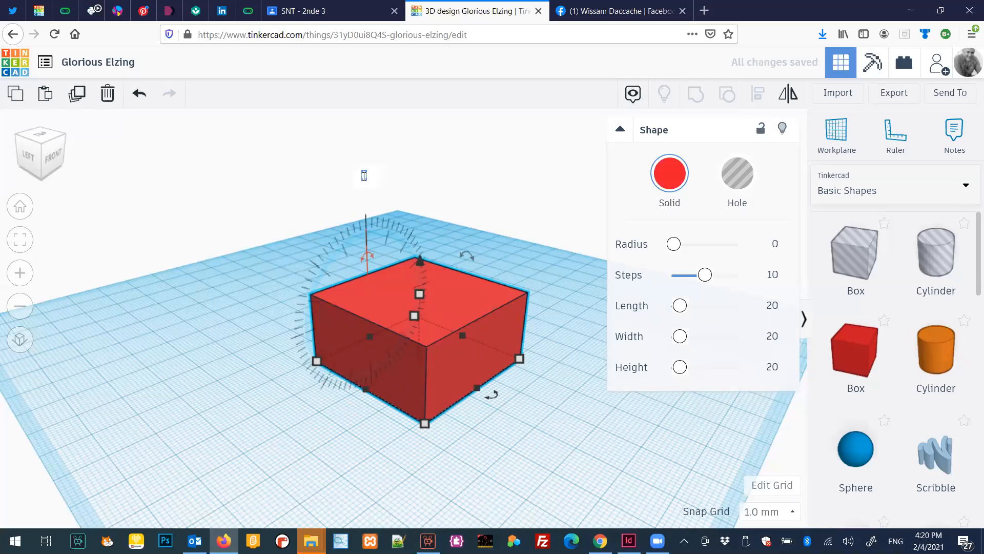
{"action": "type", "text": "90"}
{"action": "key", "text": "Return"}
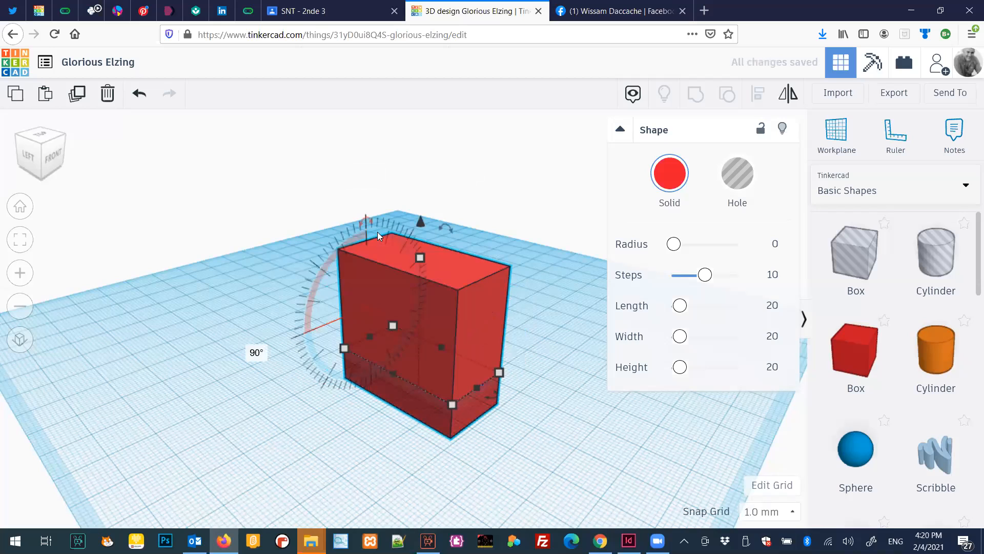
{"action": "key", "text": "ctrl+z"}
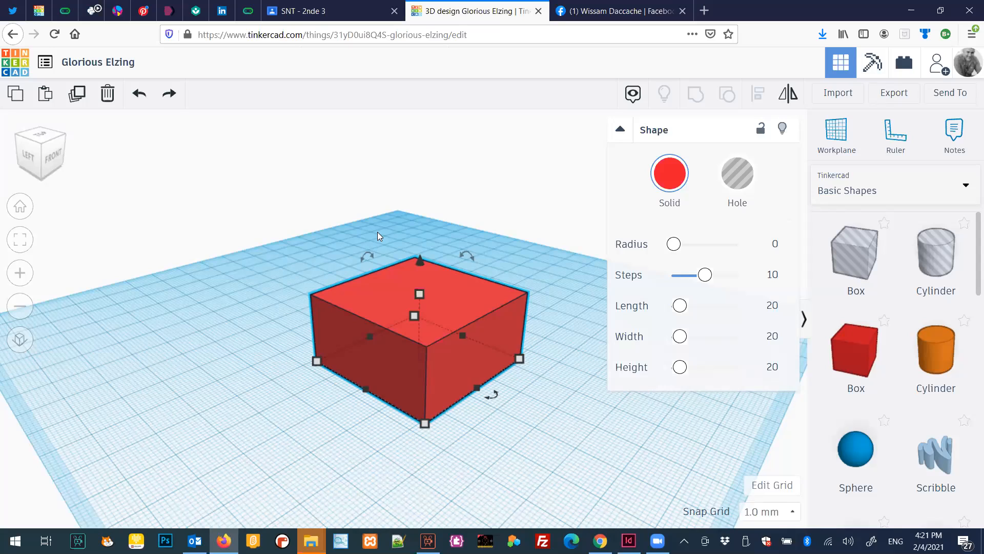
Step: Set the red box's height to 40 mm on the model and deselect it
{"action": "left_click", "coordinate": [477, 188]}
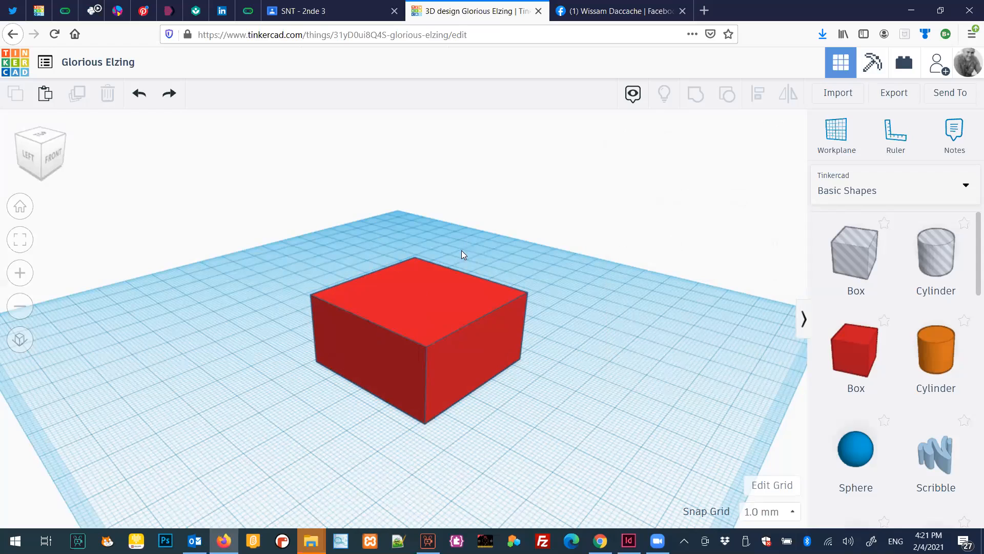
{"action": "left_click", "coordinate": [434, 291]}
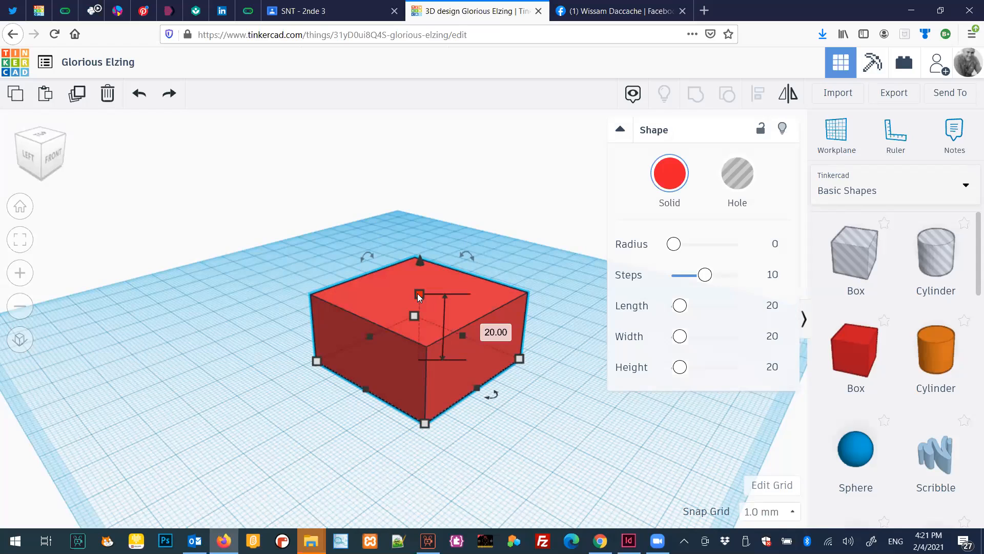
{"action": "left_click", "coordinate": [475, 326]}
{"action": "type", "text": "40"}
{"action": "key", "text": "Return"}
{"action": "left_click", "coordinate": [196, 335]}
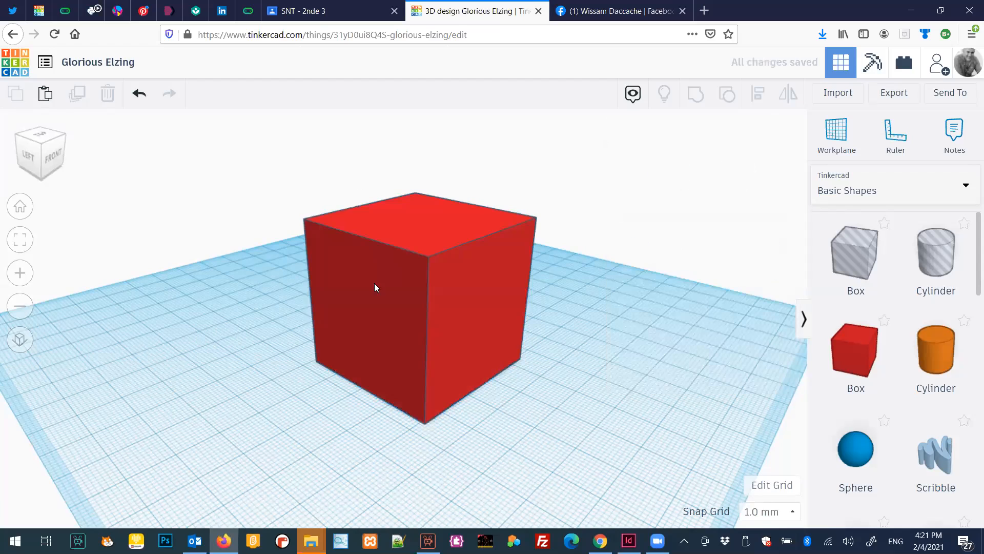
Step: Copy the red cube and paste a duplicate that overlaps it, checking each of the two cubes
{"action": "left_click", "coordinate": [423, 273]}
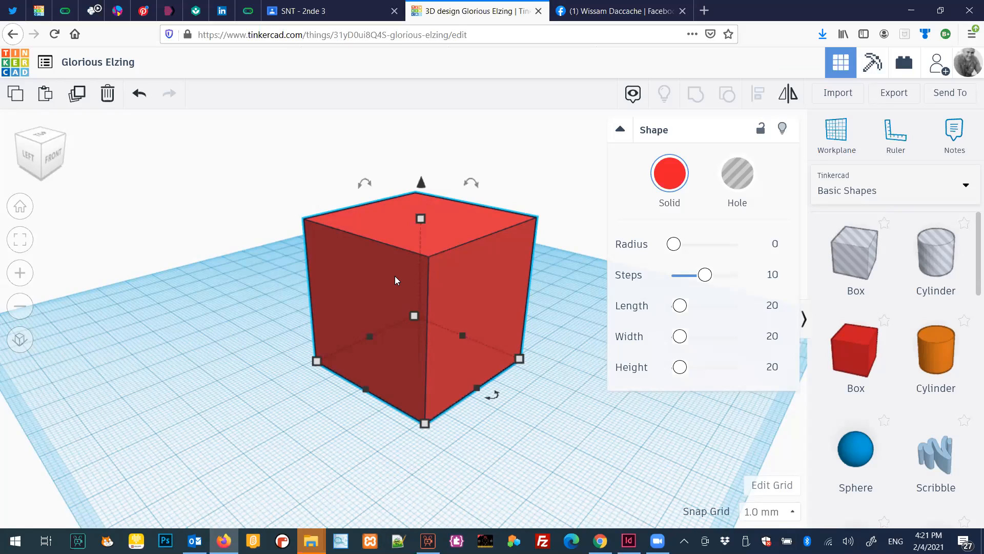
{"action": "left_click", "coordinate": [17, 98]}
{"action": "left_click", "coordinate": [44, 94]}
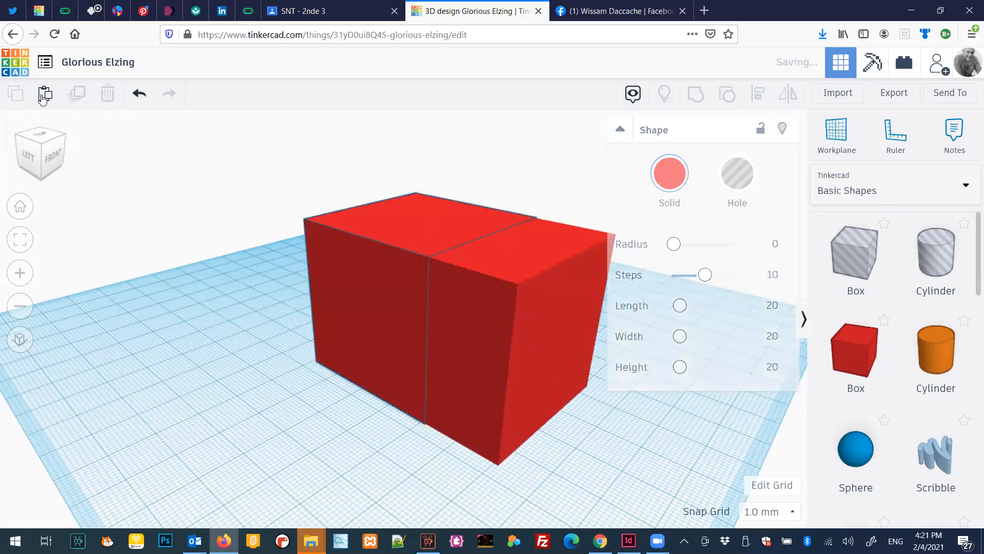
{"action": "left_click", "coordinate": [510, 262]}
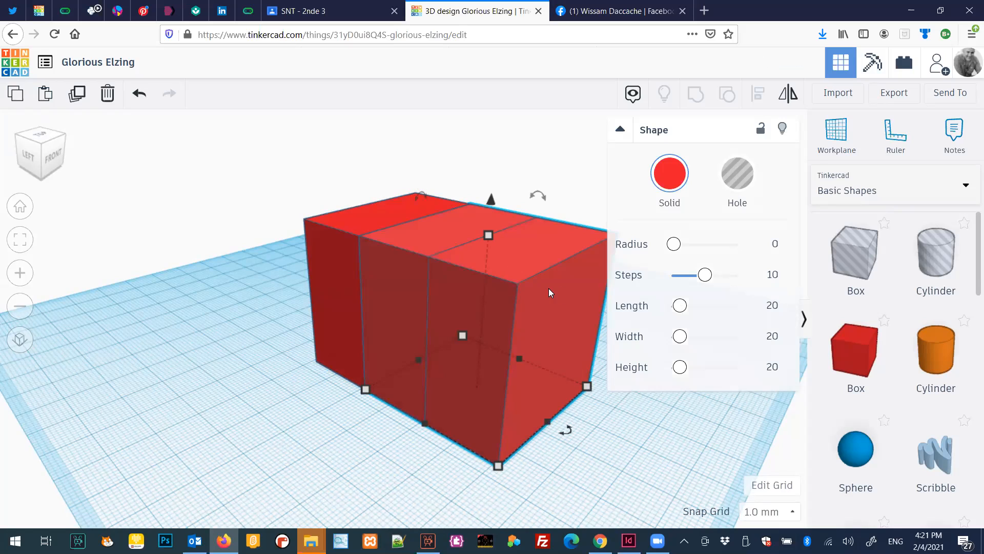
{"action": "left_click", "coordinate": [365, 214]}
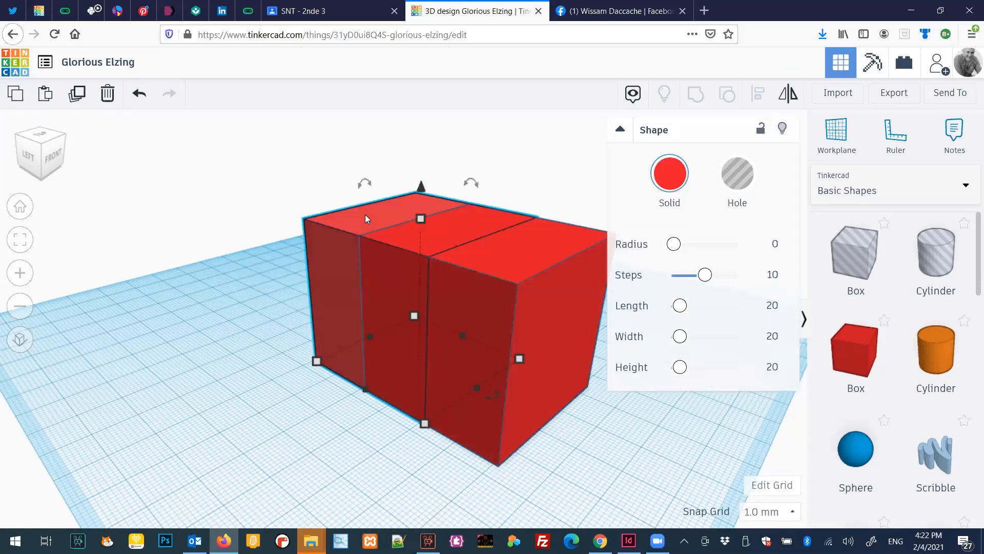
Step: Set the pasted cube's Length and Width parameters to 18 each
{"action": "left_click", "coordinate": [488, 264]}
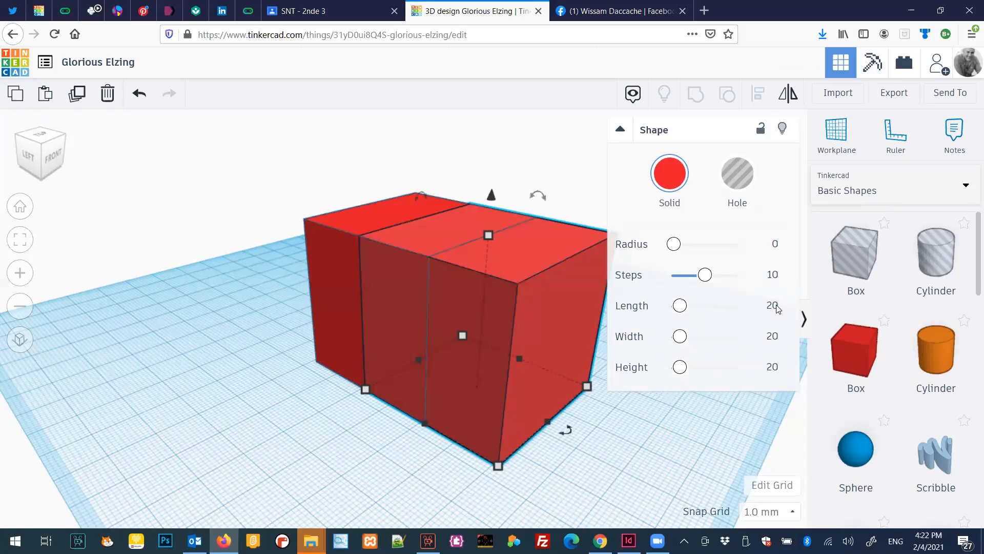
{"action": "left_click", "coordinate": [774, 305]}
{"action": "type", "text": "18"}
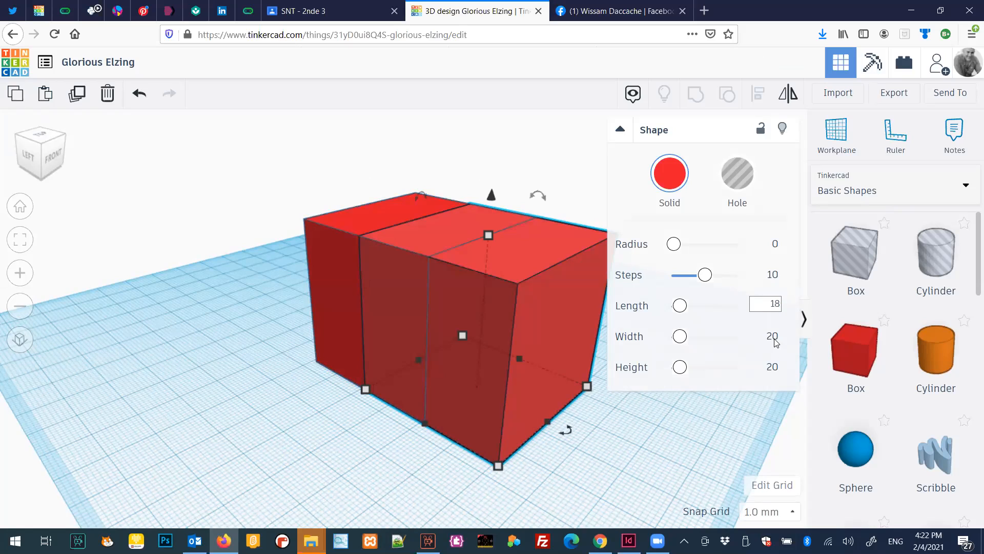
{"action": "key", "text": "Return"}
{"action": "left_click", "coordinate": [775, 336]}
{"action": "type", "text": "18"}
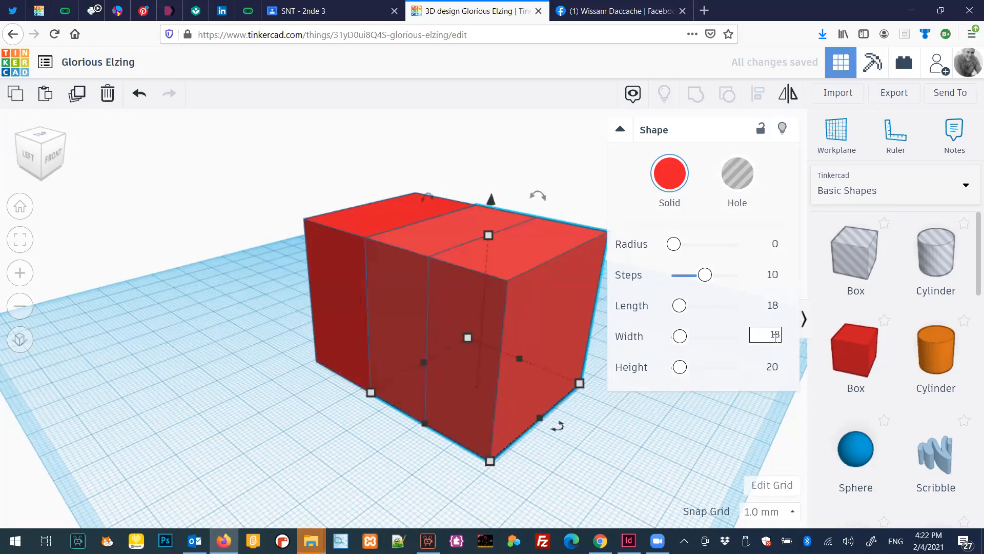
{"action": "key", "text": "Return"}
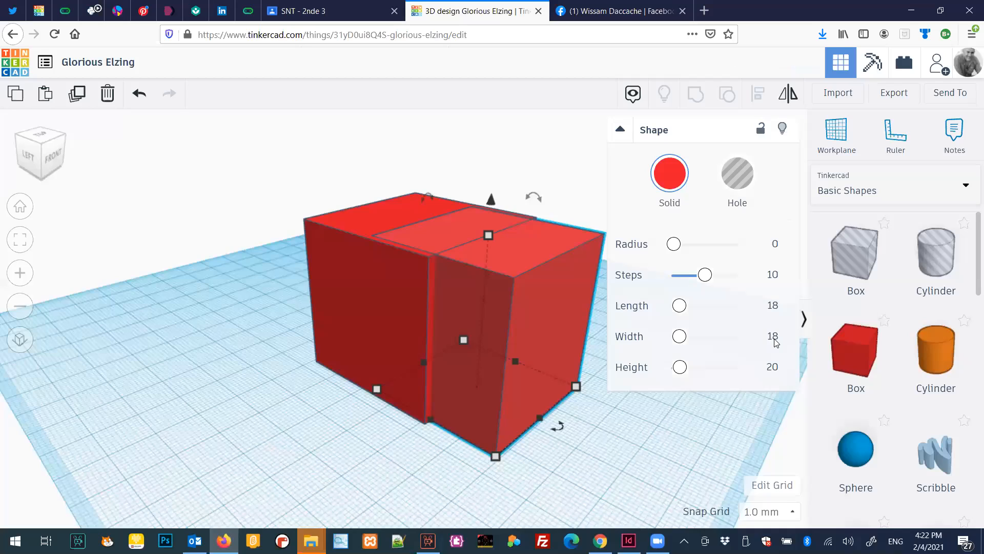
Step: Move the smaller copy inside the original cube and centre it so an even rim surrounds it from above
{"action": "left_click_drag", "start_coordinate": [508, 260], "coordinate": [430, 239]}
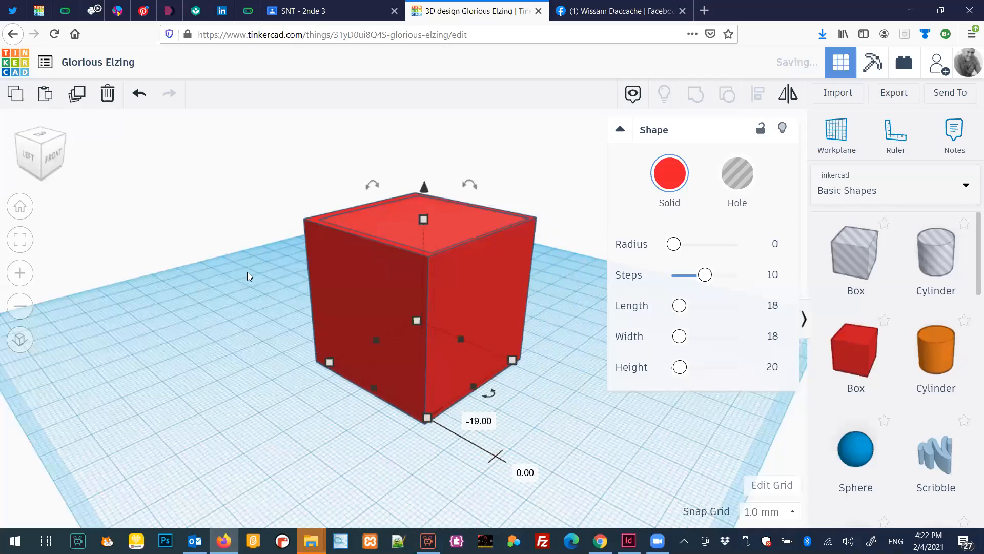
{"action": "right_click_drag", "start_coordinate": [254, 299], "coordinate": [238, 311]}
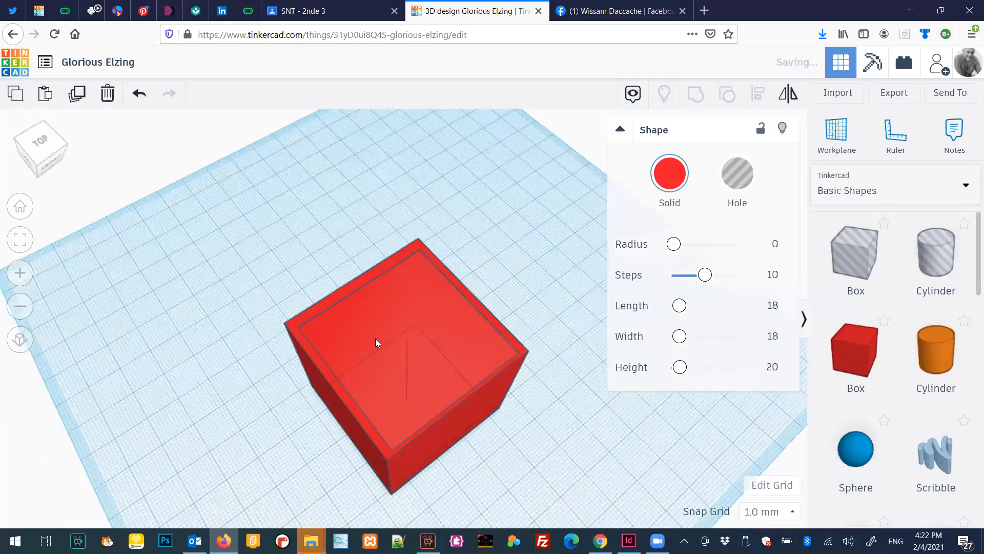
{"action": "left_click_drag", "start_coordinate": [376, 343], "coordinate": [379, 342]}
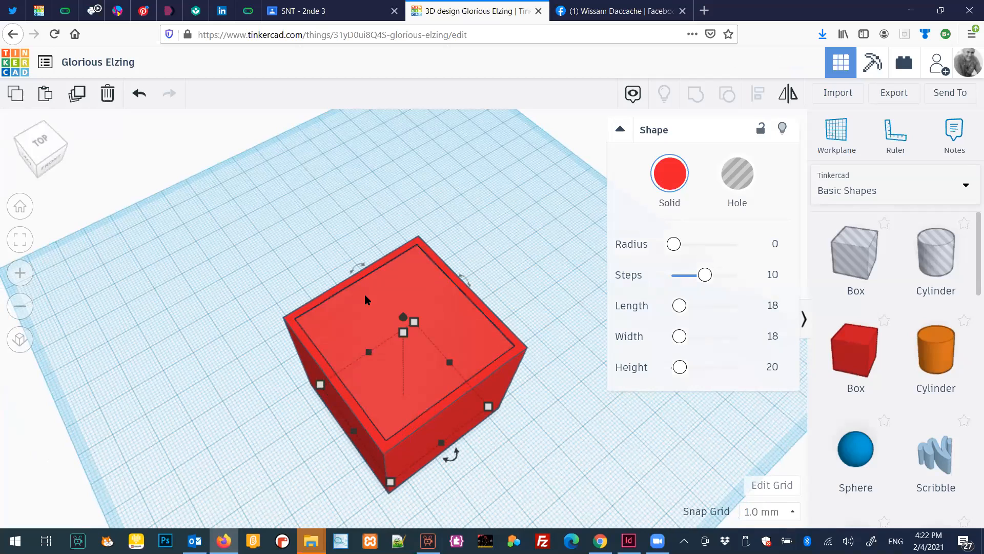
Step: Recolour the inner box pale yellow and change it from a solid to a hole
{"action": "left_click", "coordinate": [678, 176]}
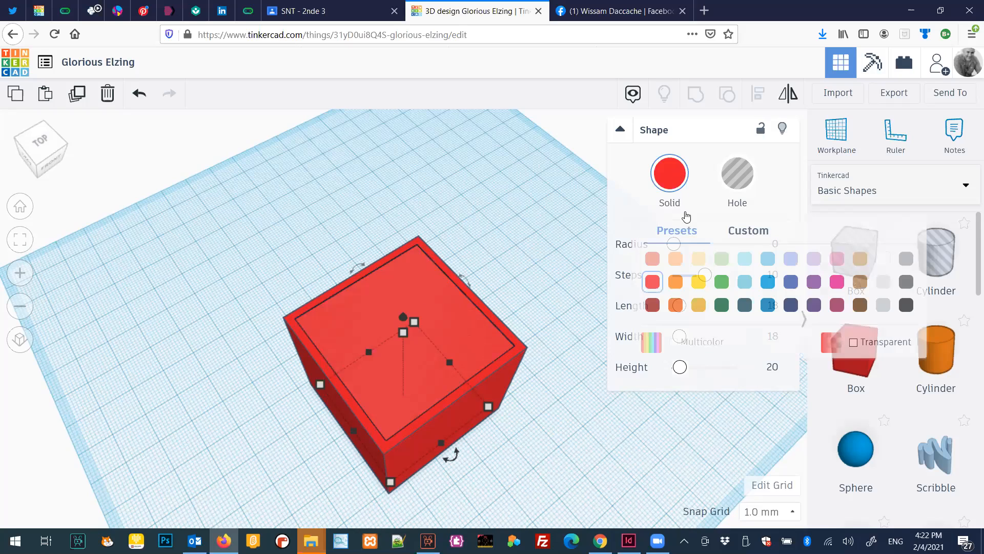
{"action": "left_click", "coordinate": [701, 263]}
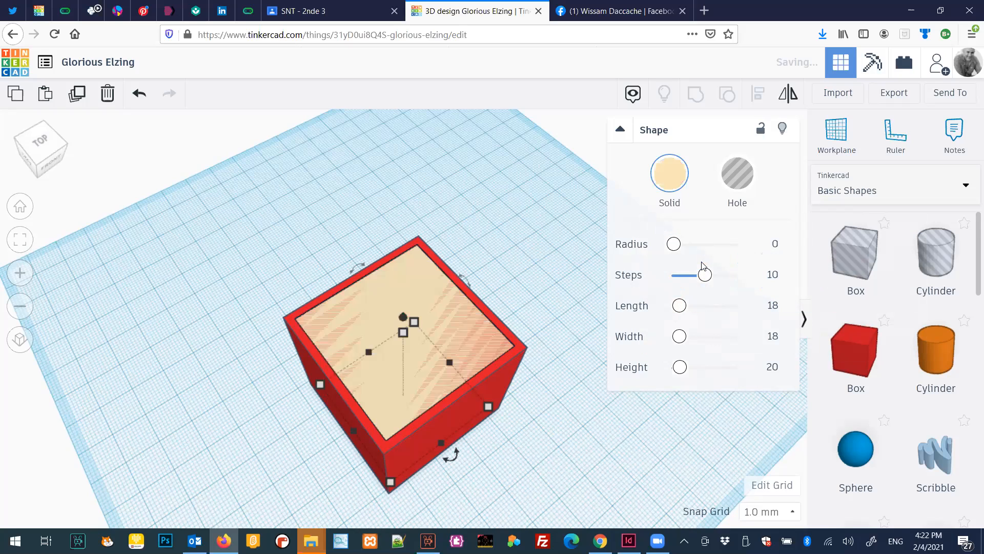
{"action": "left_click", "coordinate": [674, 180]}
{"action": "left_click", "coordinate": [748, 179]}
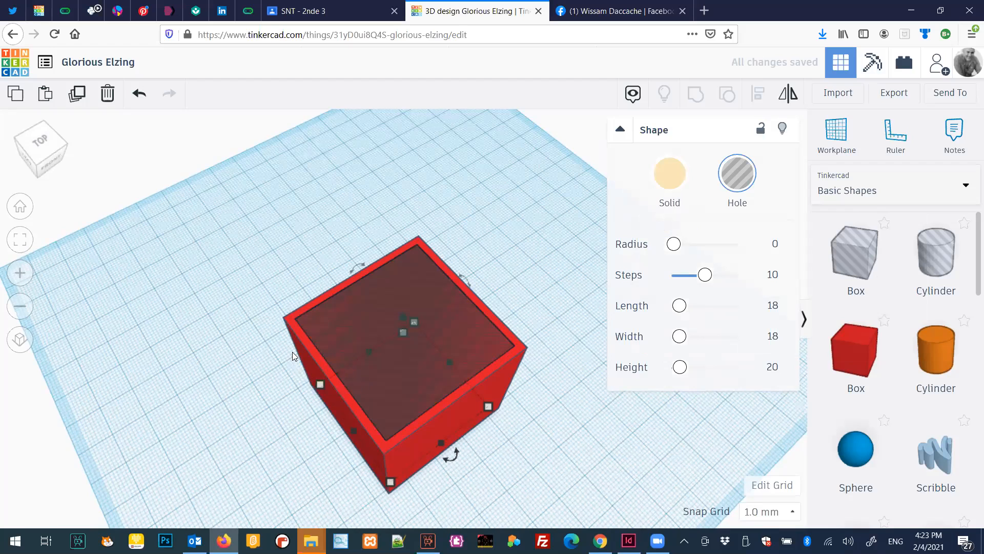
Step: Select the red cube together with the inner hole, group them to hollow out the cube, and inspect the result
{"action": "right_click_drag", "start_coordinate": [292, 351], "coordinate": [271, 334]}
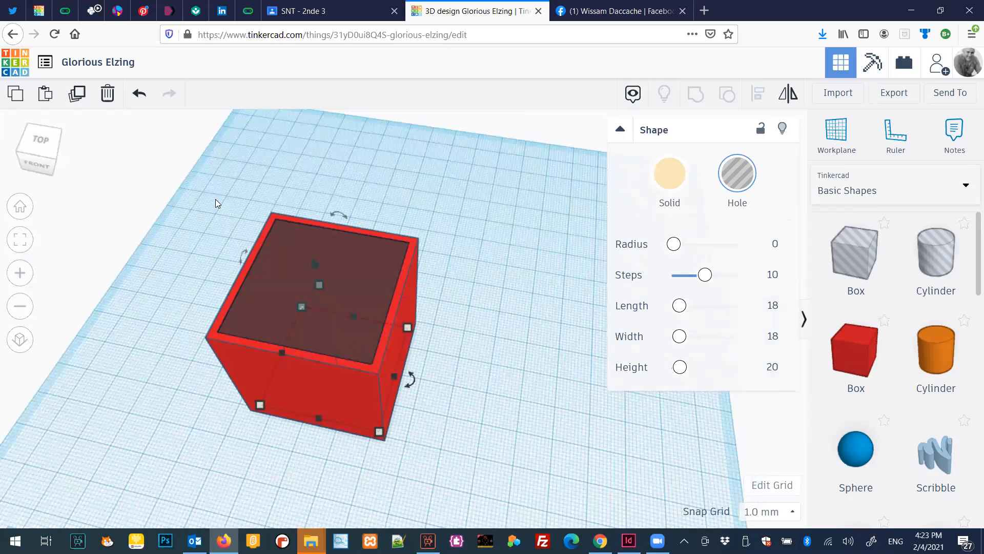
{"action": "left_click_drag", "start_coordinate": [207, 186], "coordinate": [458, 412]}
{"action": "left_click_drag", "start_coordinate": [496, 465], "coordinate": [496, 465]}
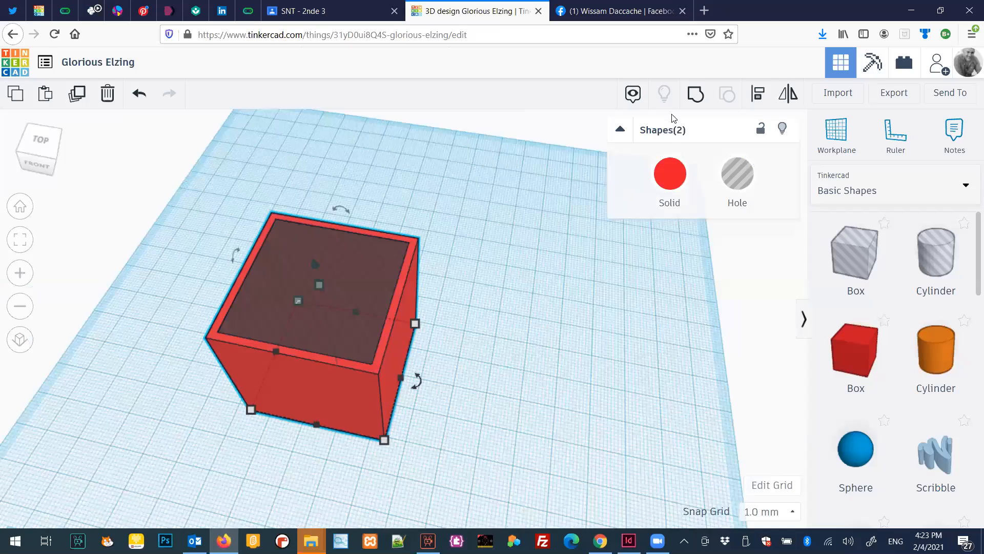
{"action": "left_click", "coordinate": [697, 95]}
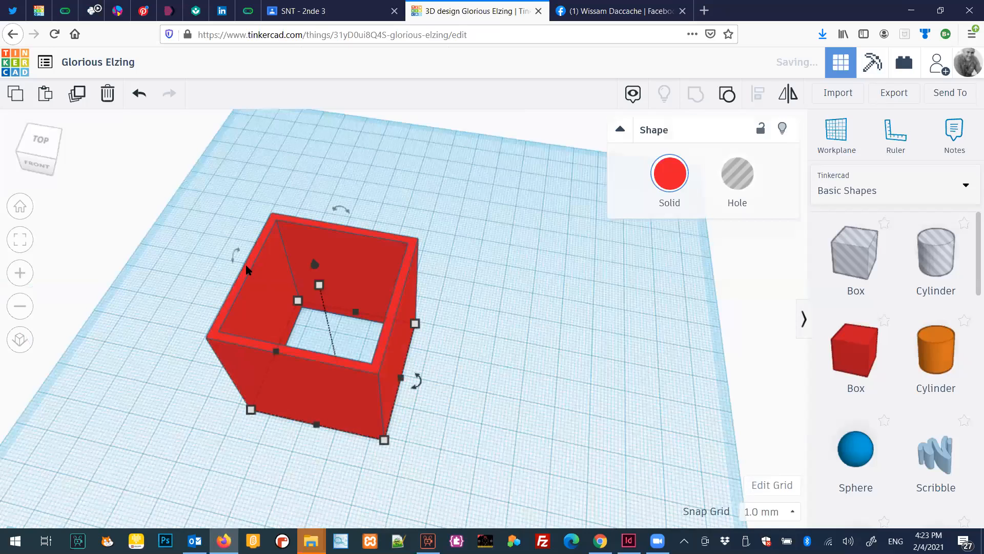
{"action": "left_click", "coordinate": [182, 279]}
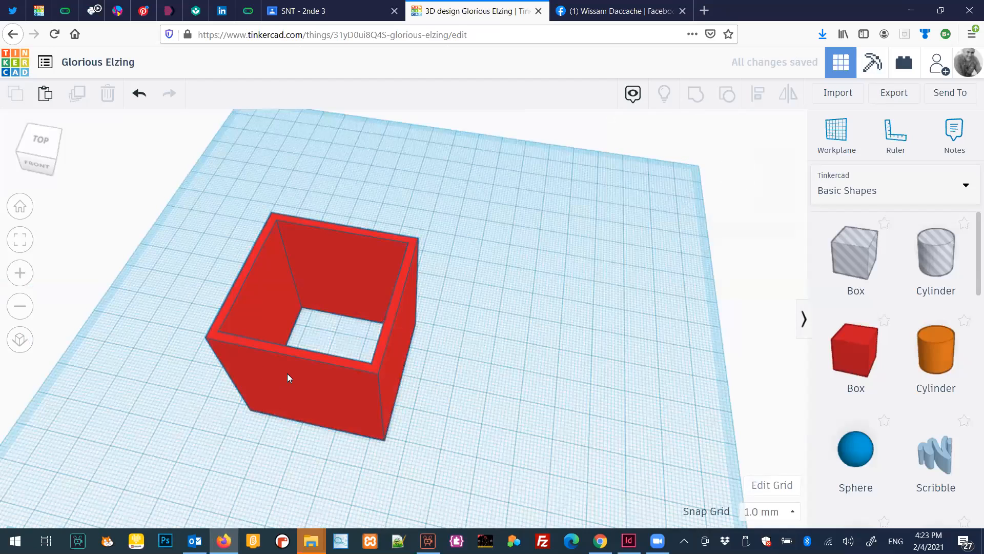
{"action": "right_click_drag", "start_coordinate": [357, 340], "coordinate": [415, 331]}
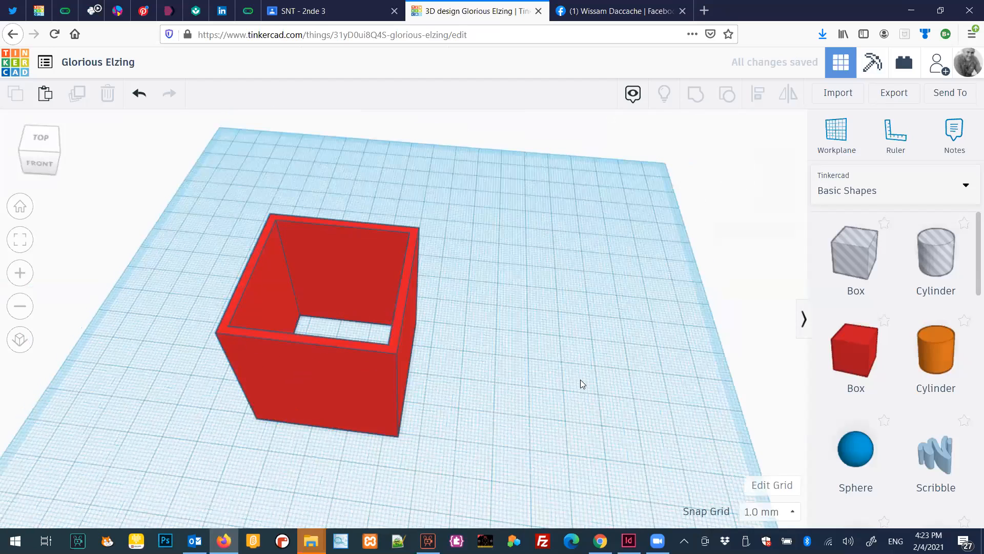
{"action": "right_click_drag", "start_coordinate": [601, 414], "coordinate": [396, 418]}
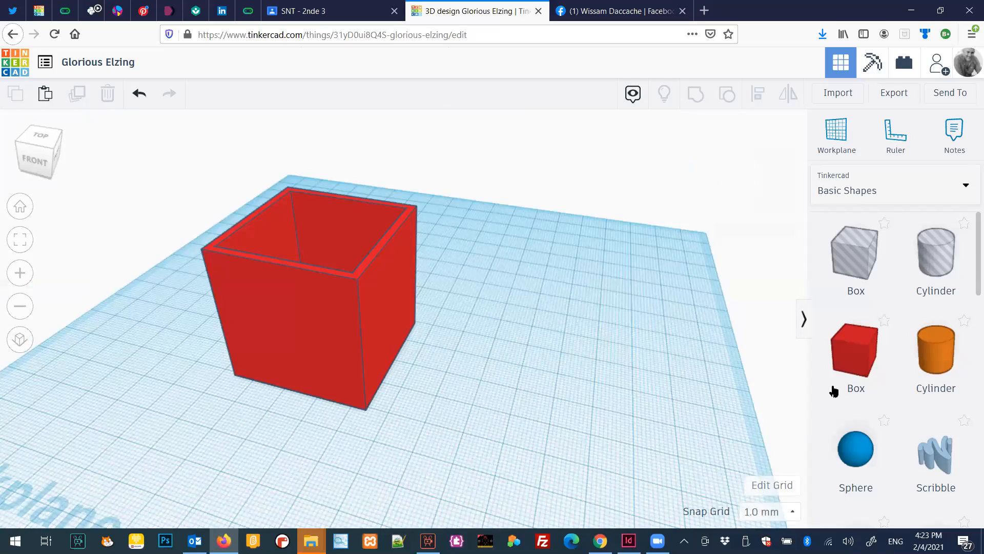
Step: Place a green Roof from the Basic Shapes on the workplane beside the hollow red box
{"action": "scroll", "coordinate": [835, 391], "scroll_direction": "down", "scroll_amount": 3}
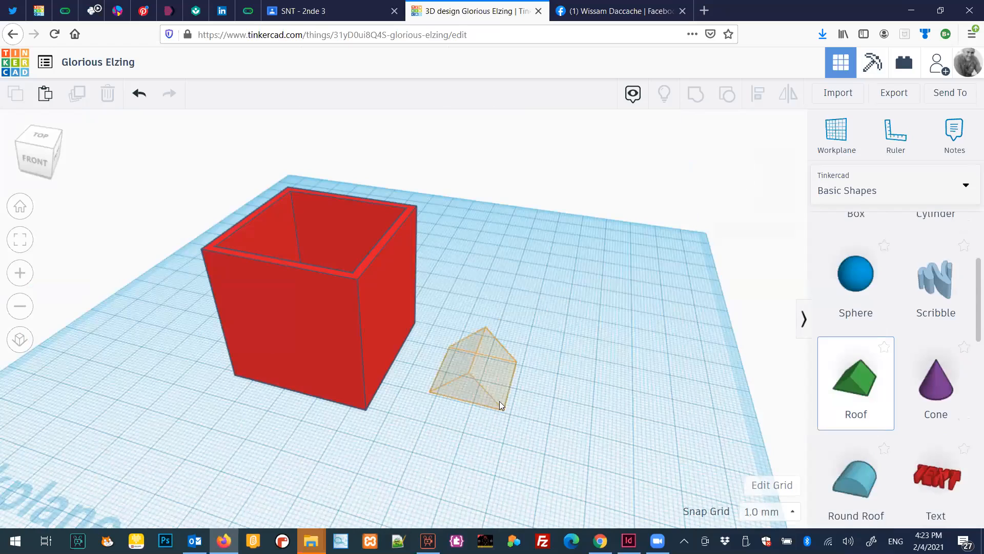
{"action": "left_click", "coordinate": [510, 392]}
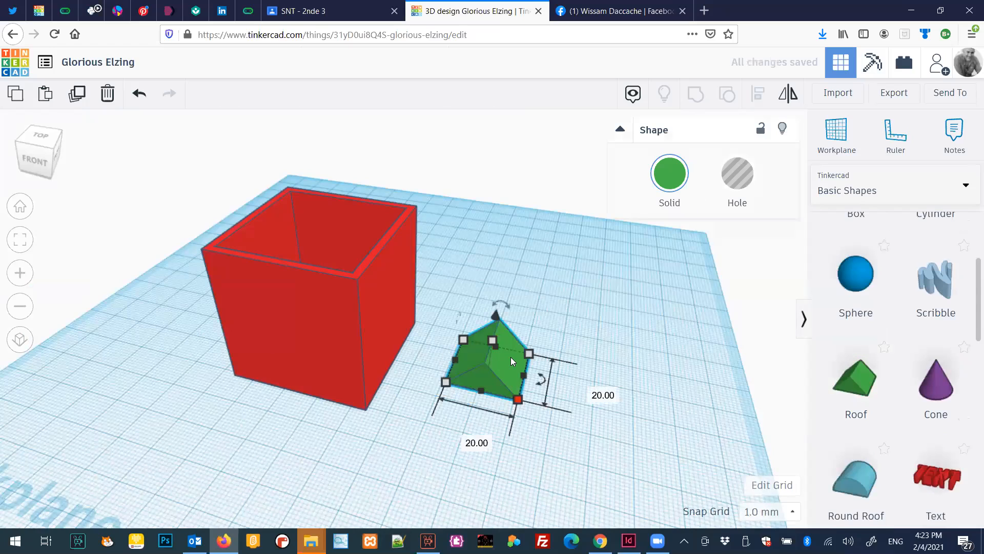
{"action": "left_click", "coordinate": [344, 320]}
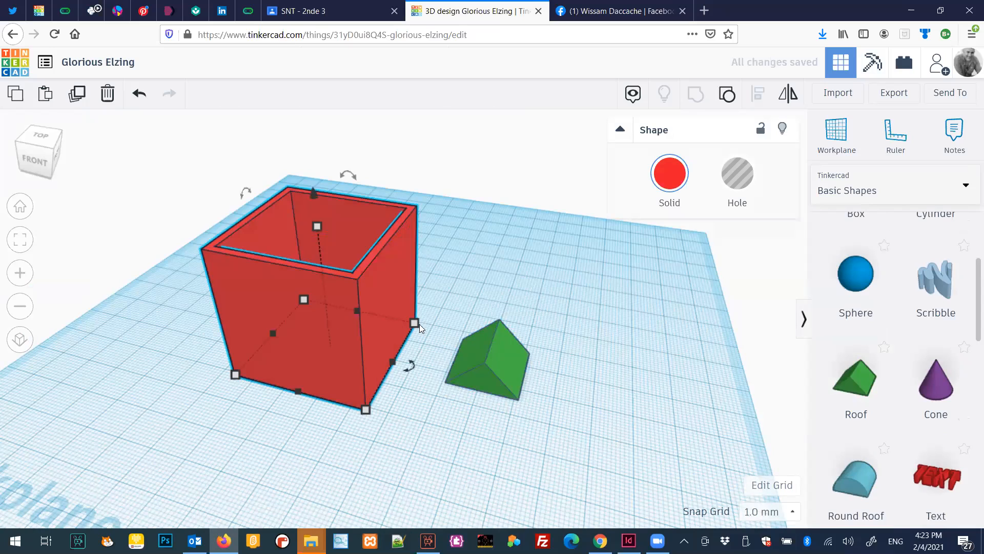
Step: Set the green roof's base dimensions to 40 mm in both horizontal directions
{"action": "left_click", "coordinate": [488, 347]}
{"action": "left_click", "coordinate": [489, 347]}
{"action": "mouse_move", "coordinate": [537, 357]}
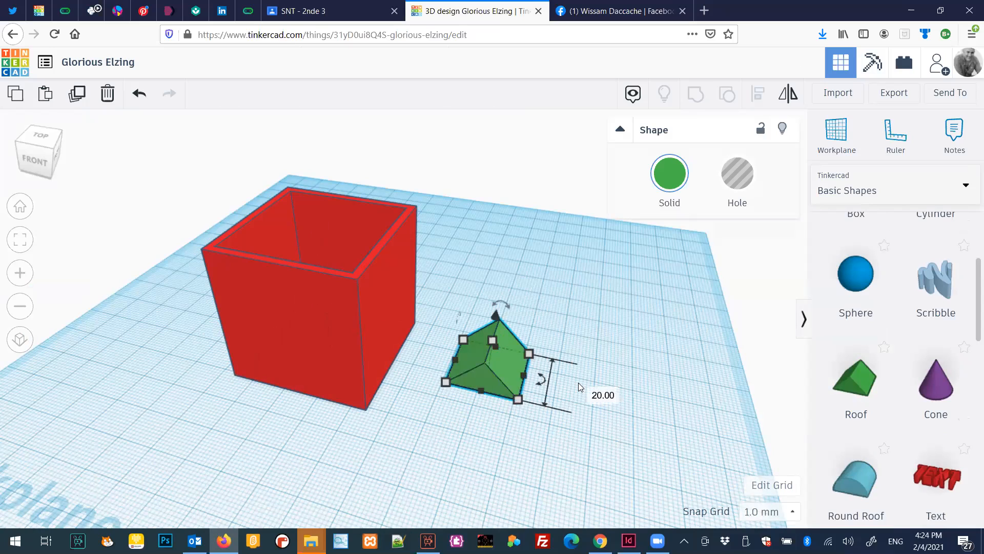
{"action": "left_click", "coordinate": [592, 391]}
{"action": "type", "text": "40"}
{"action": "key", "text": "Return"}
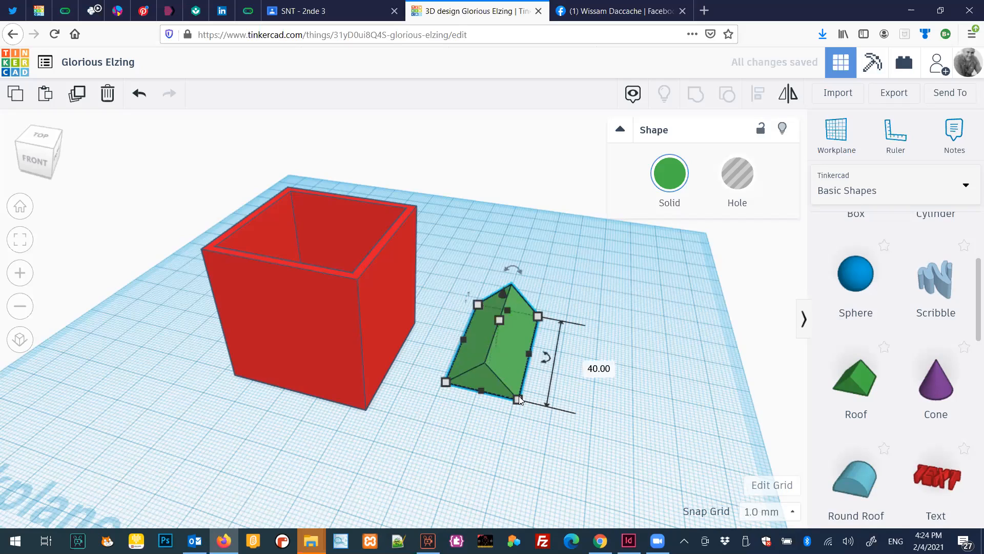
{"action": "mouse_move", "coordinate": [518, 399]}
{"action": "left_click", "coordinate": [464, 443]}
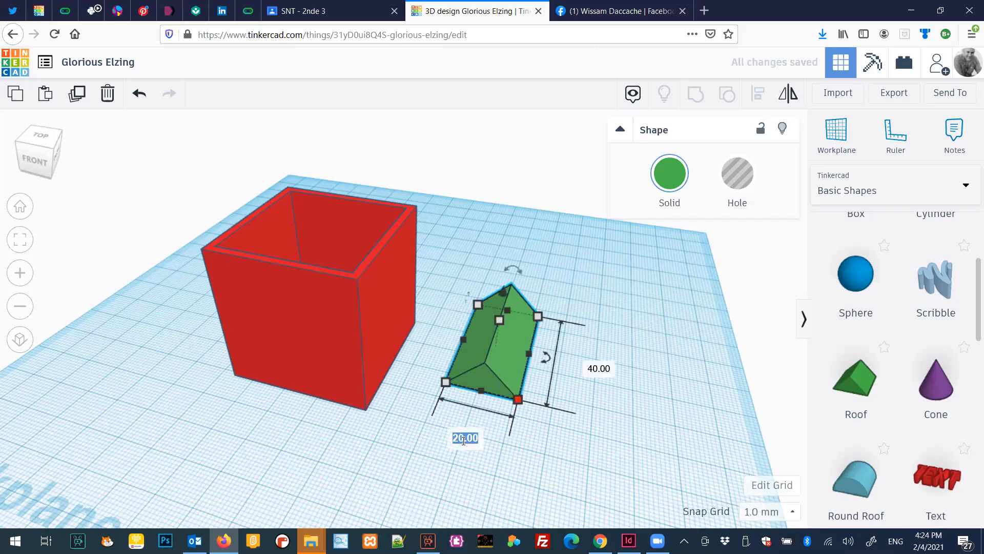
{"action": "type", "text": "40"}
{"action": "key", "text": "Return"}
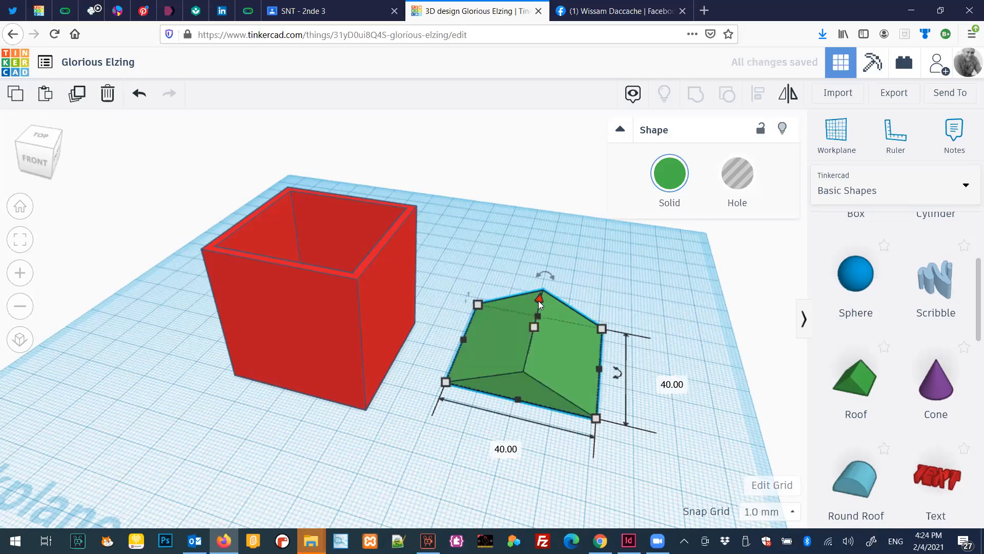
Step: Raise the green roof 40 mm above the workplane
{"action": "left_click_drag", "start_coordinate": [538, 301], "coordinate": [546, 272]}
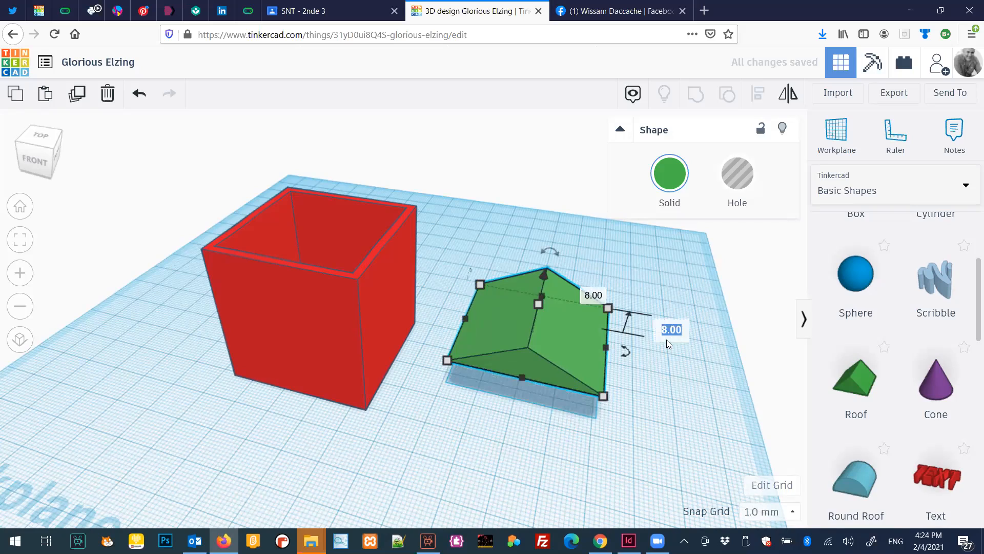
{"action": "type", "text": "0"}
{"action": "key", "text": "Return"}
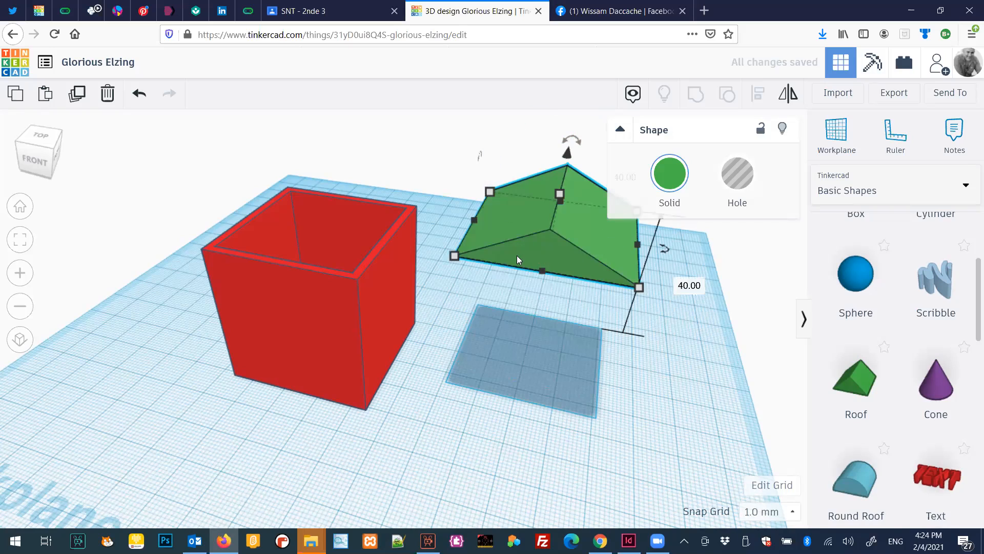
Step: Move the raised roof sideways so it sits roughly over the open red box
{"action": "left_click_drag", "start_coordinate": [439, 259], "coordinate": [253, 285]}
{"action": "left_click_drag", "start_coordinate": [162, 252], "coordinate": [163, 261]}
{"action": "right_click_drag", "start_coordinate": [180, 293], "coordinate": [184, 201]}
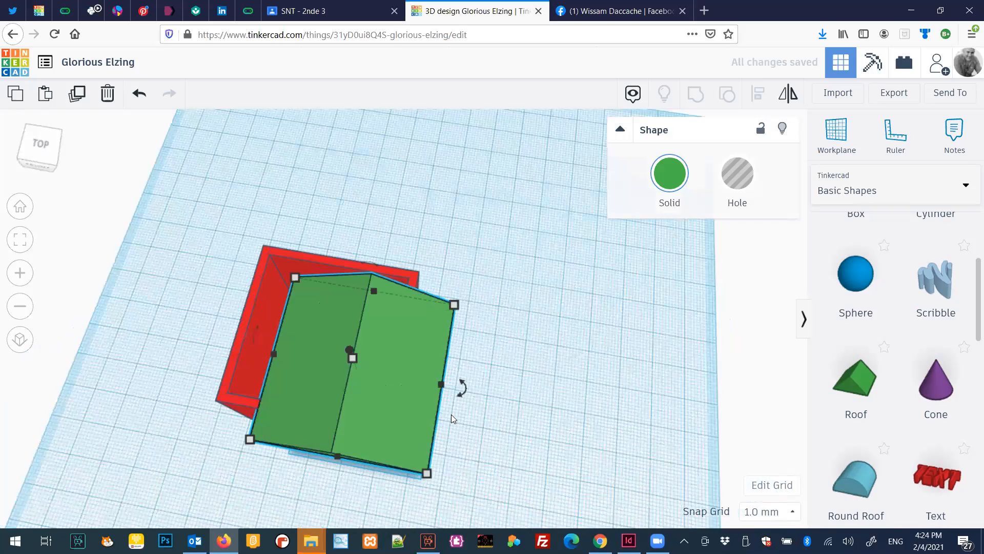
Step: Align the roof and the red box on their centres in both horizontal directions, and check the fit from several sides
{"action": "key", "text": "ctrl+a"}
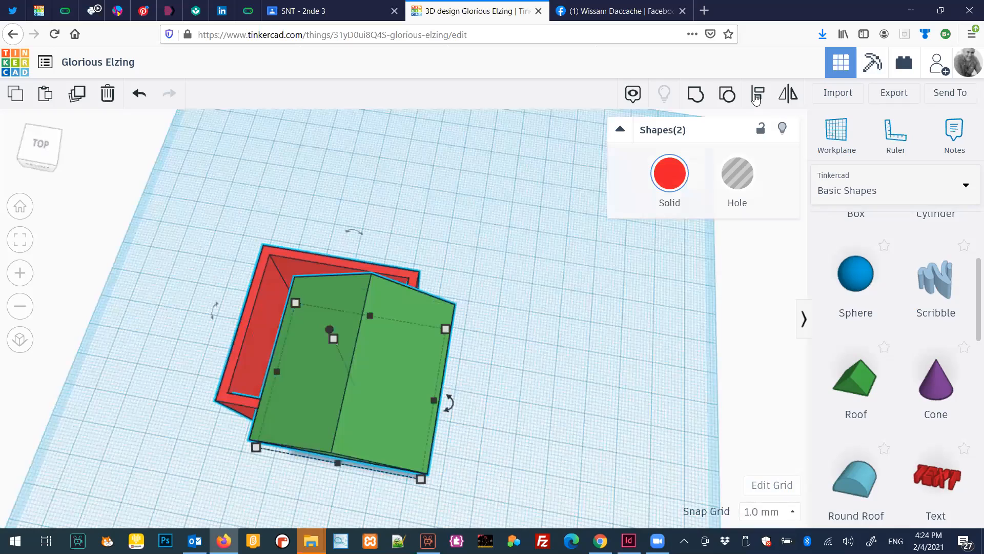
{"action": "left_click", "coordinate": [755, 98]}
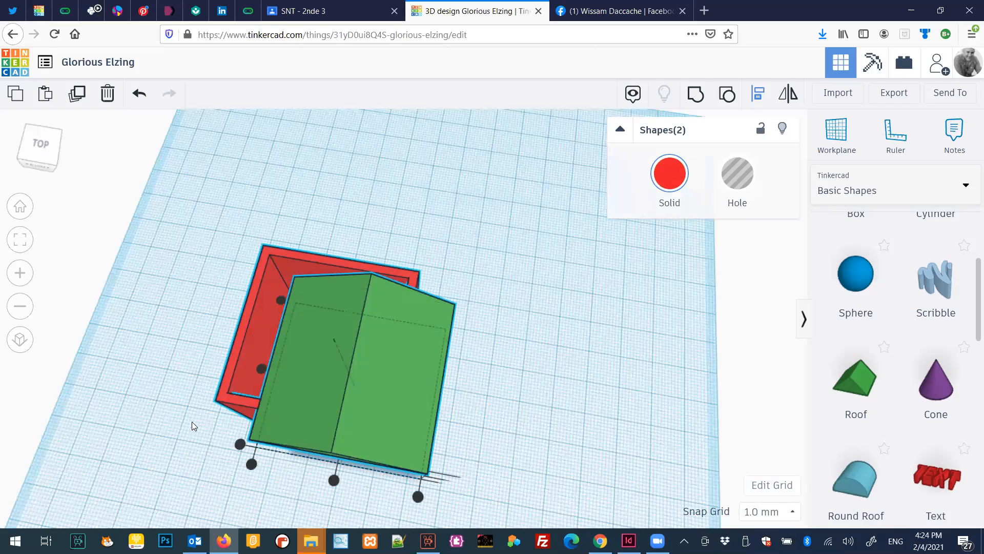
{"action": "scroll", "coordinate": [354, 441], "scroll_direction": "down", "scroll_amount": 2}
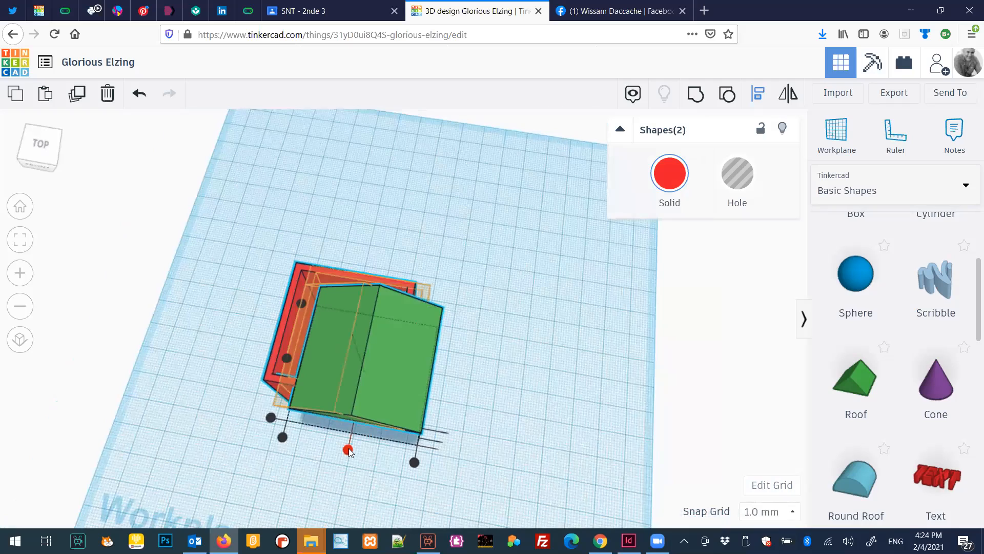
{"action": "left_click", "coordinate": [348, 450]}
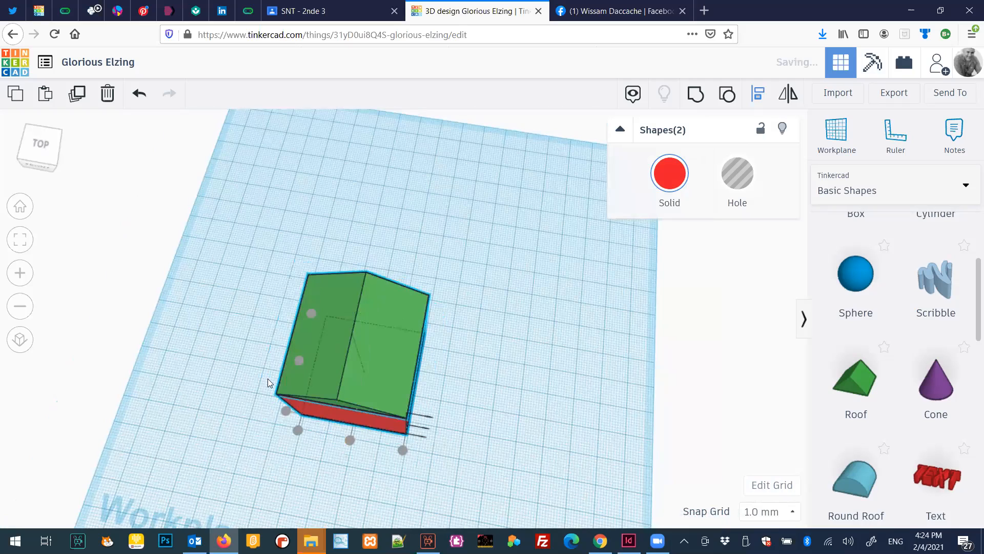
{"action": "right_click_drag", "start_coordinate": [268, 379], "coordinate": [250, 344]}
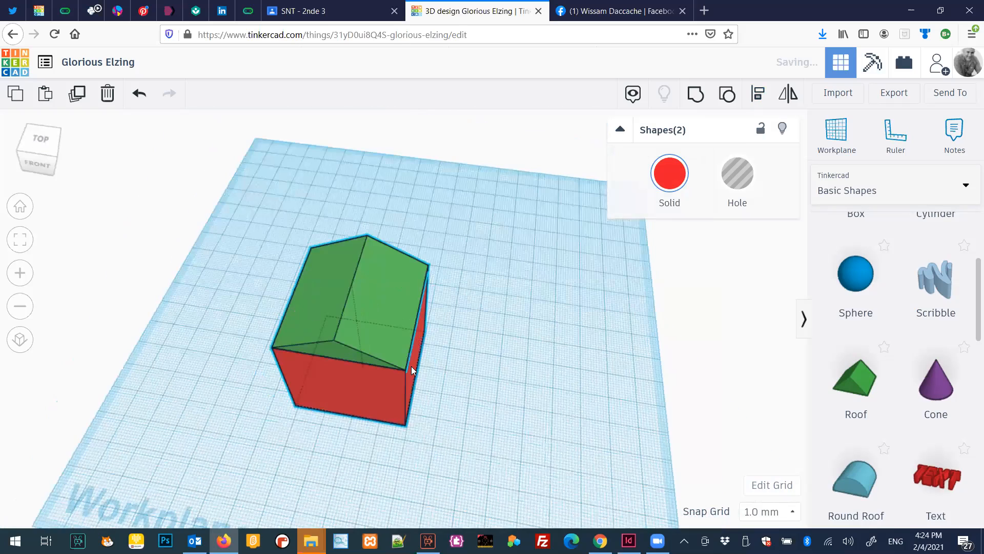
{"action": "right_click_drag", "start_coordinate": [411, 366], "coordinate": [367, 376]}
{"action": "right_click_drag", "start_coordinate": [281, 386], "coordinate": [349, 385]}
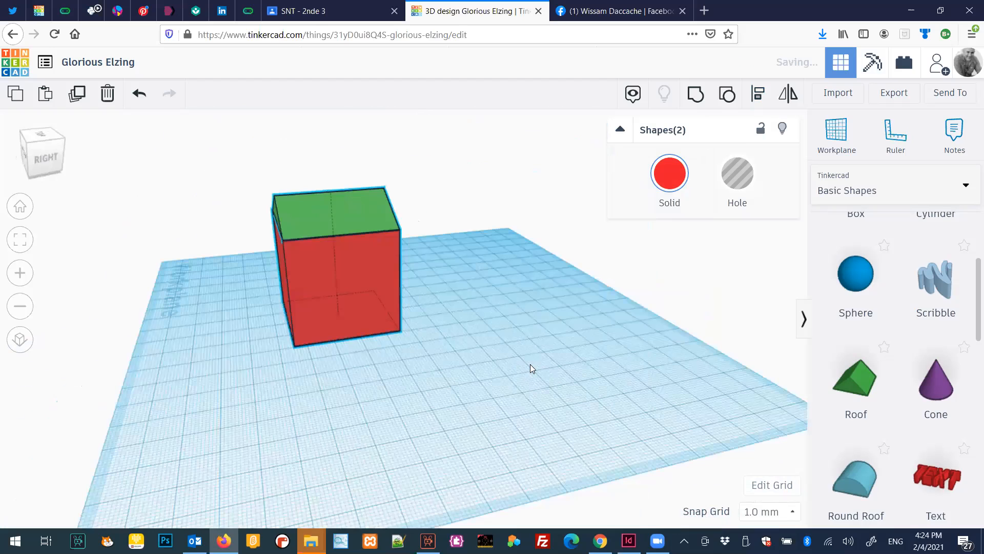
{"action": "right_click_drag", "start_coordinate": [530, 364], "coordinate": [384, 397]}
{"action": "right_click_drag", "start_coordinate": [261, 419], "coordinate": [286, 419]}
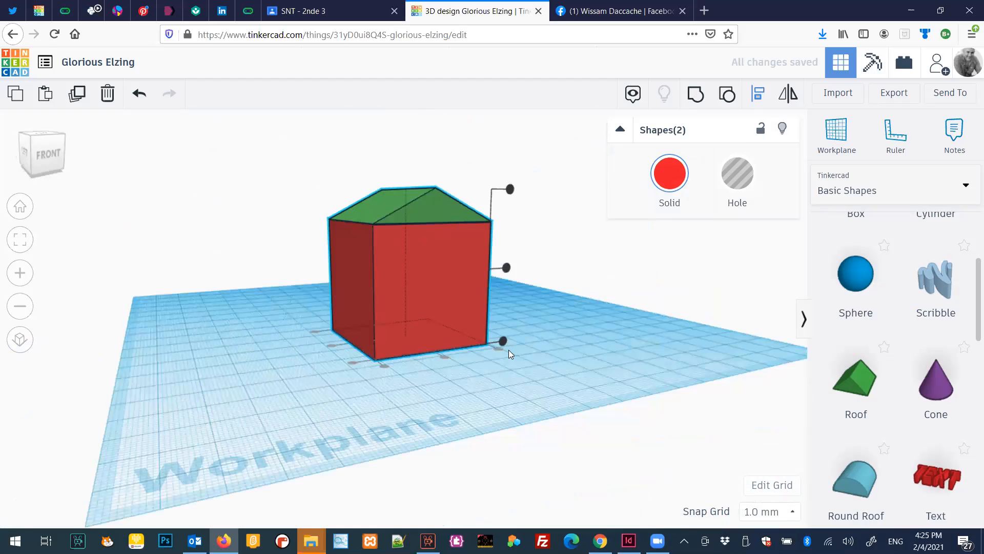
{"action": "left_click", "coordinate": [579, 360]}
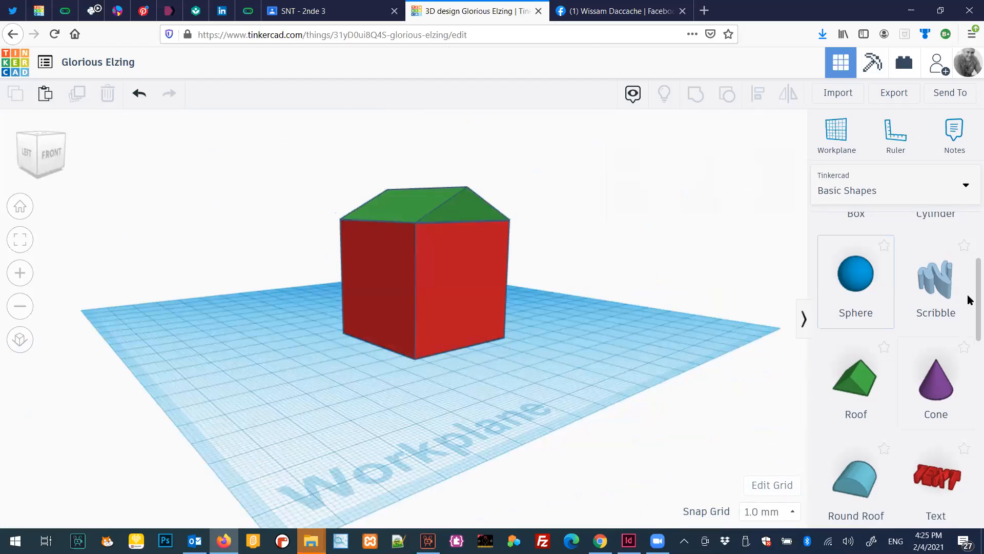
Step: Place a red Box from the Basic Shapes in front of the house and shrink it to the size of a small door
{"action": "scroll", "coordinate": [851, 272], "scroll_direction": "up", "scroll_amount": 3}
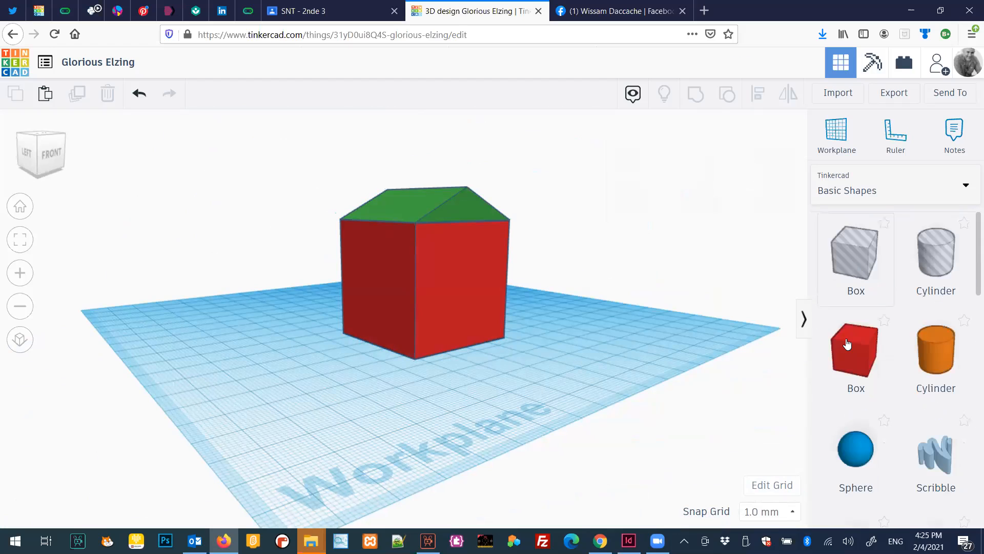
{"action": "left_click", "coordinate": [497, 359]}
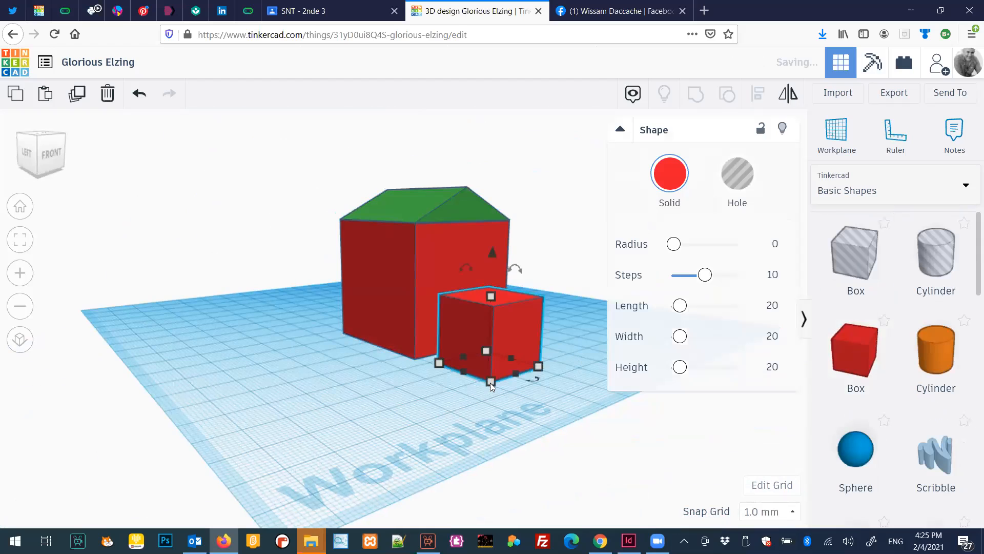
{"action": "mouse_move", "coordinate": [490, 382]}
{"action": "left_click_drag", "start_coordinate": [521, 371], "coordinate": [489, 362]}
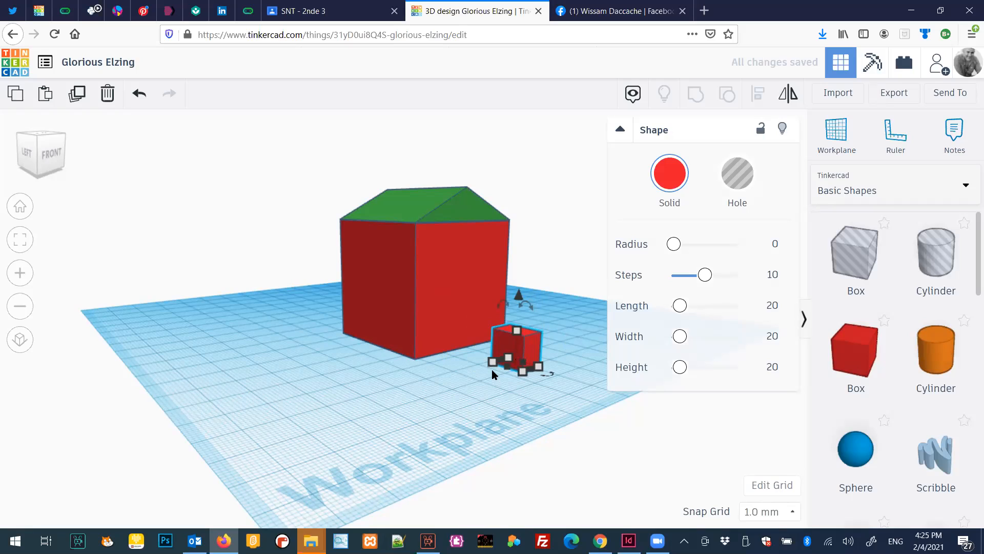
Step: Push the small box through the base of the house's front wall and change it to a hole
{"action": "right_click_drag", "start_coordinate": [405, 373], "coordinate": [515, 350]}
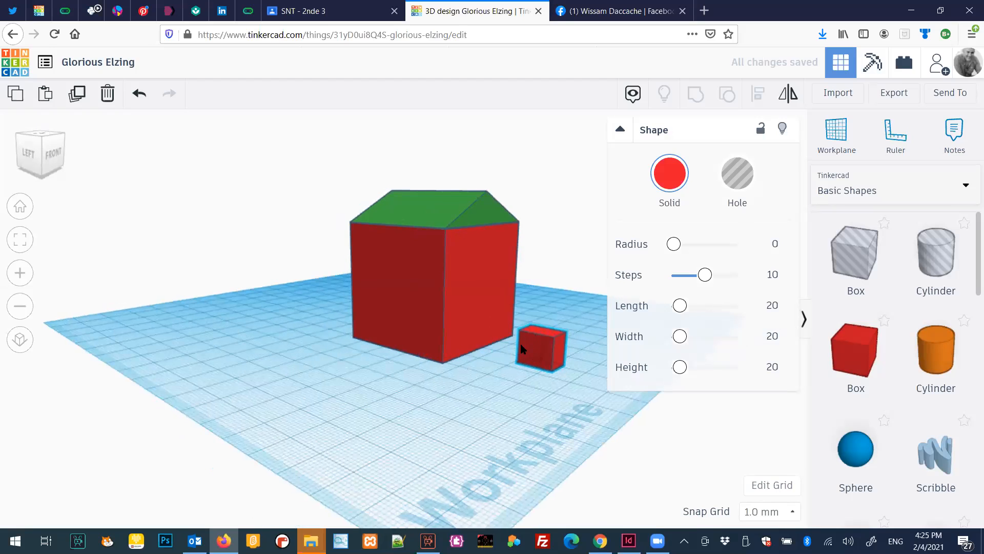
{"action": "left_click_drag", "start_coordinate": [528, 348], "coordinate": [481, 334]}
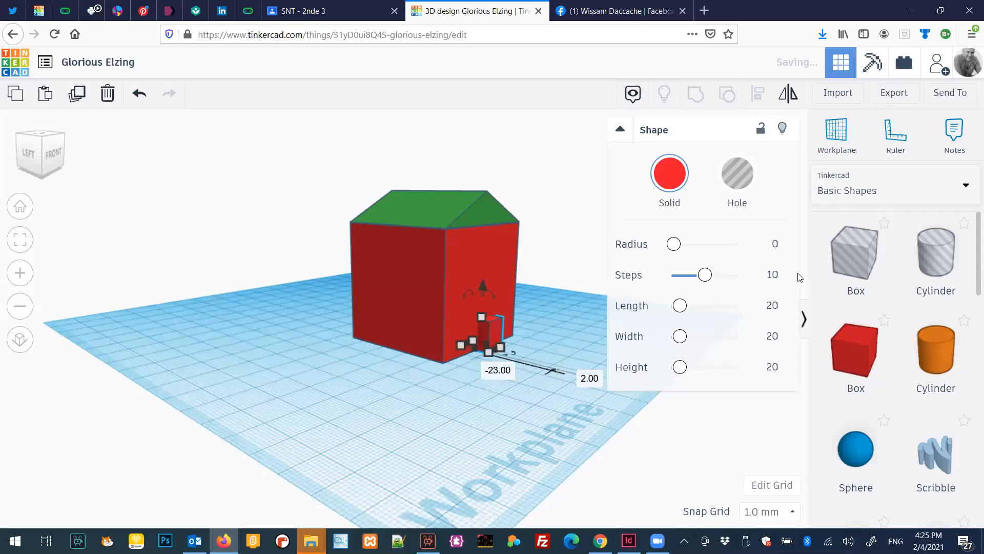
{"action": "left_click", "coordinate": [738, 181]}
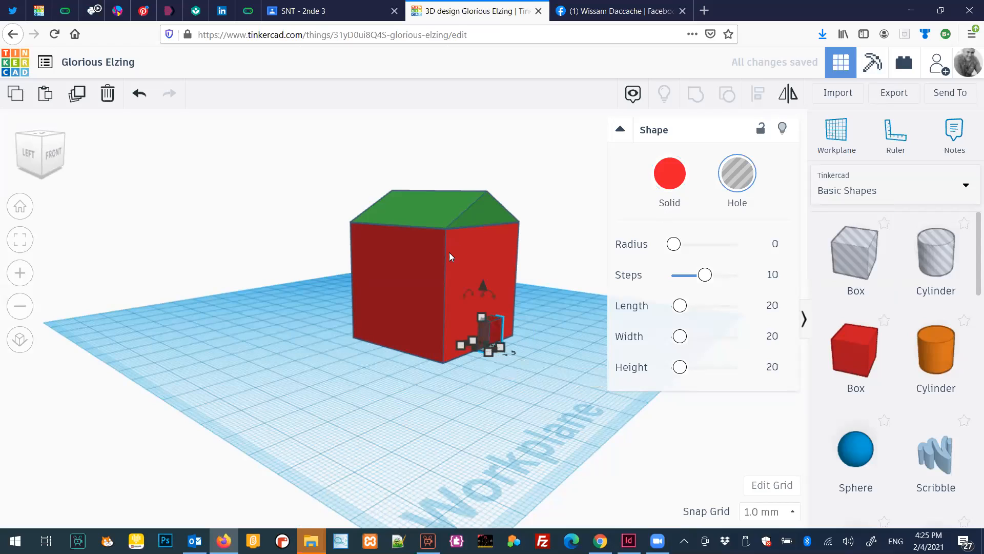
Step: Group the small hole with the red house body to cut a door opening, and view it from the front
{"action": "left_click", "coordinate": [413, 296], "text": "shift"}
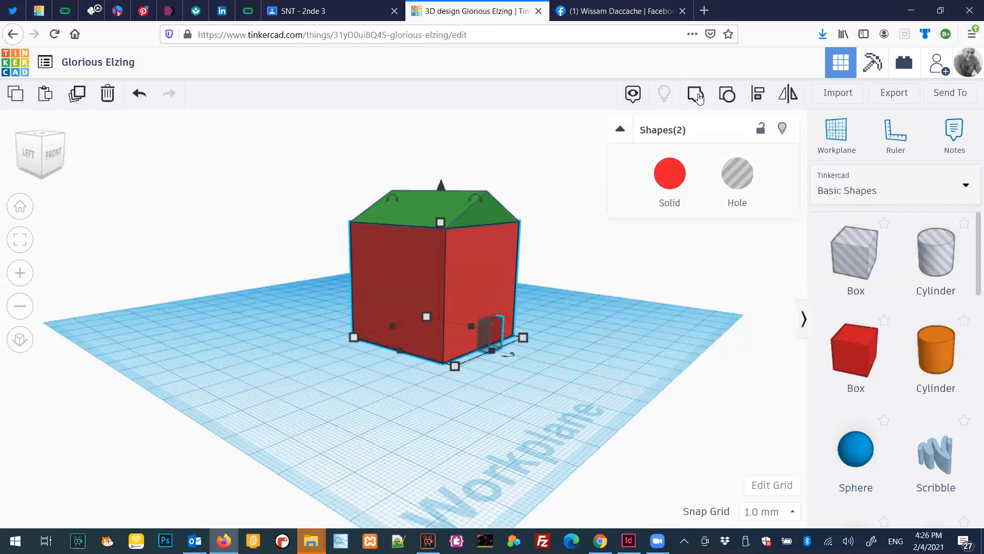
{"action": "left_click", "coordinate": [698, 97]}
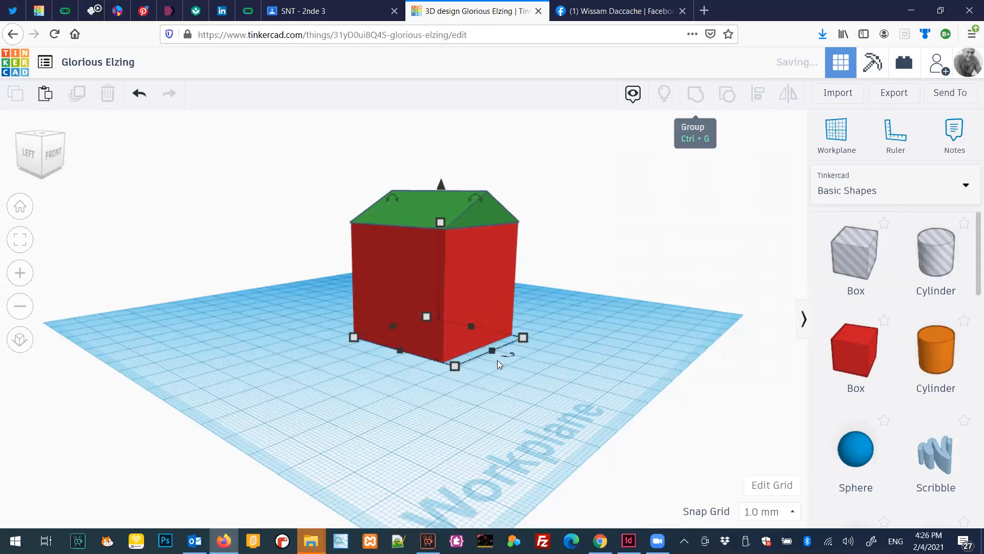
{"action": "left_click", "coordinate": [475, 423]}
{"action": "key", "text": "ctrl+a"}
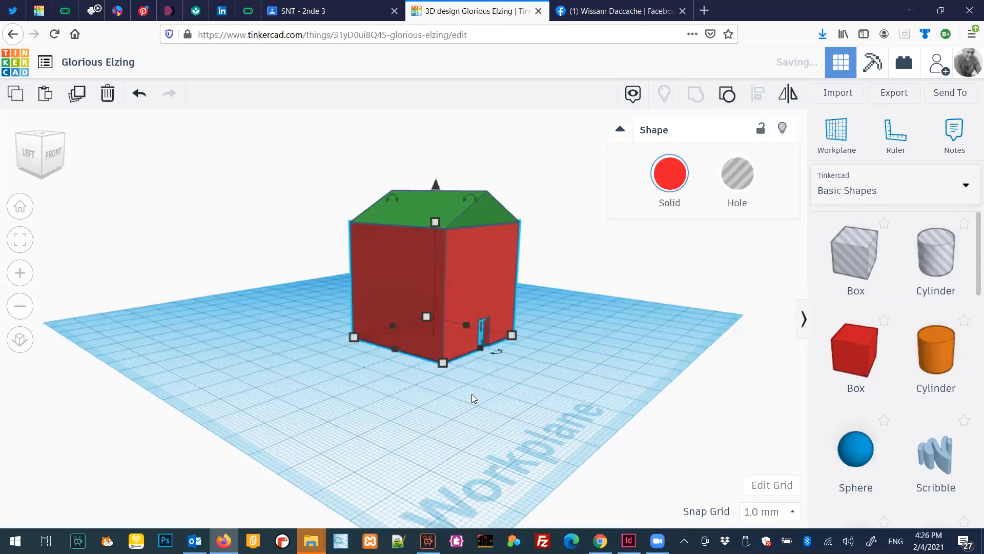
{"action": "left_click", "coordinate": [425, 409]}
{"action": "right_click_drag", "start_coordinate": [346, 413], "coordinate": [331, 375]}
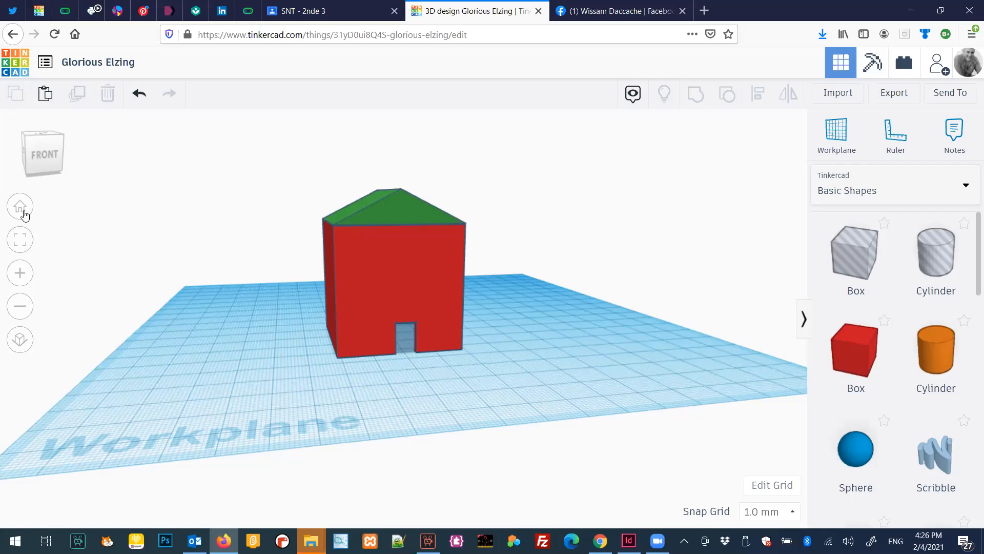
Step: Return to the designs dashboard and open the Cool Juttuli-Bombul design for editing
{"action": "left_click", "coordinate": [19, 65]}
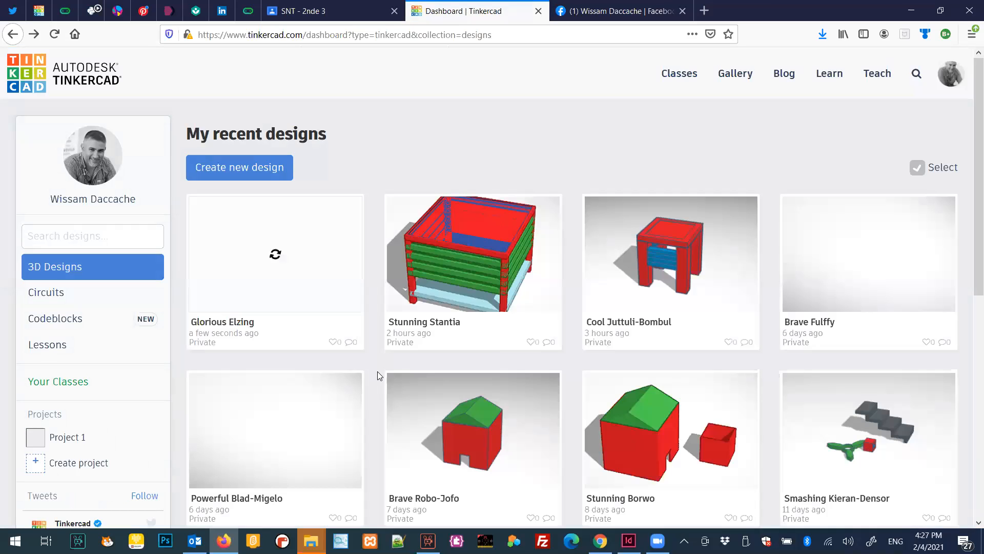
{"action": "left_click", "coordinate": [666, 262]}
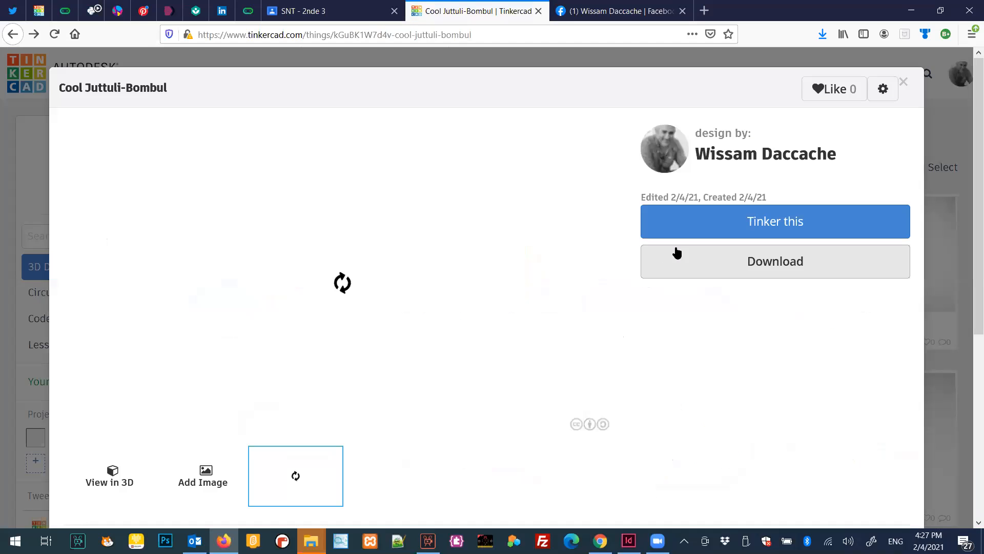
{"action": "left_click", "coordinate": [709, 222]}
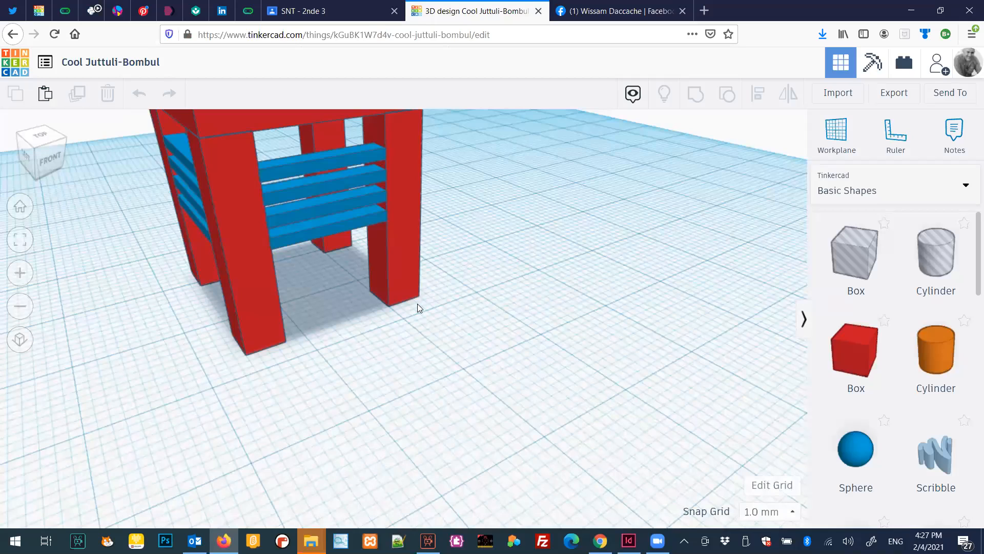
Step: Examine the red four-legged table with blue slats from all sides, including its legs, top and slat spacing
{"action": "scroll", "coordinate": [417, 308], "scroll_direction": "down", "scroll_amount": 3}
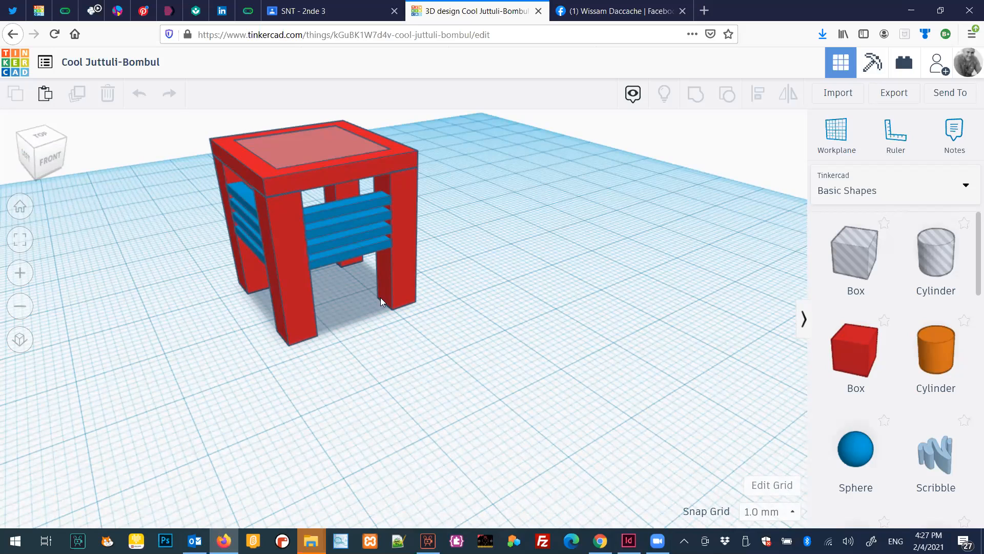
{"action": "right_click_drag", "start_coordinate": [348, 299], "coordinate": [245, 326]}
{"action": "right_click_drag", "start_coordinate": [185, 265], "coordinate": [172, 262]}
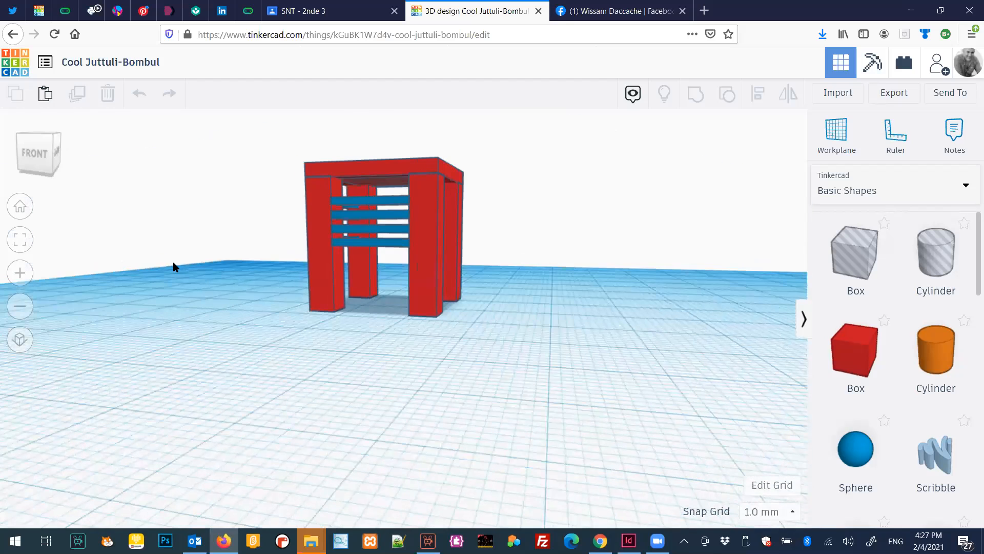
{"action": "right_click_drag", "start_coordinate": [302, 268], "coordinate": [512, 295]}
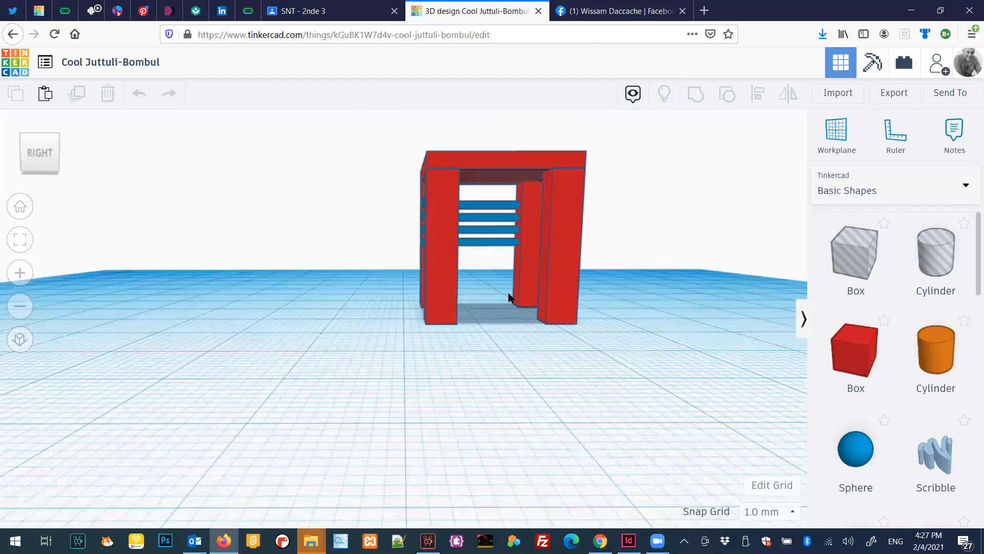
{"action": "right_click_drag", "start_coordinate": [569, 279], "coordinate": [543, 311]}
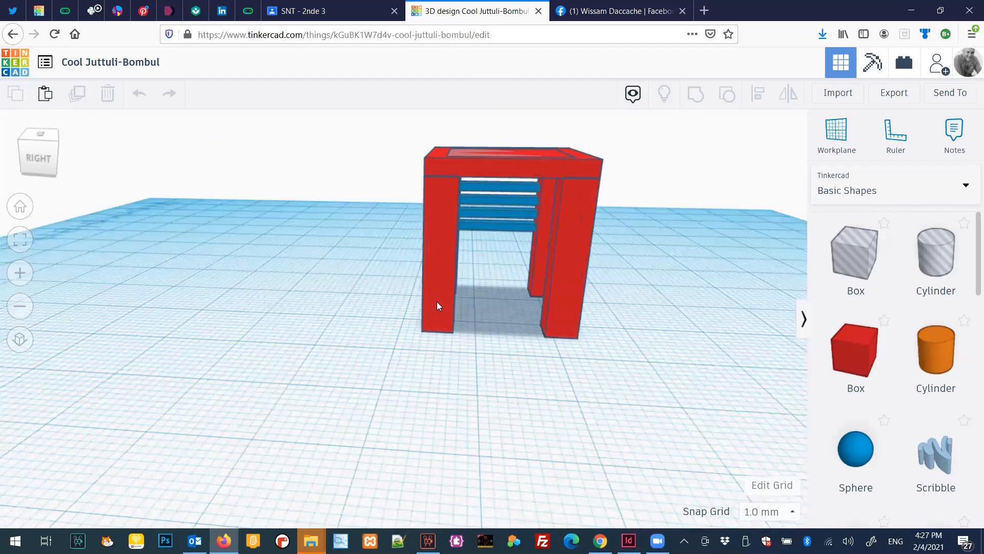
{"action": "right_click_drag", "start_coordinate": [655, 301], "coordinate": [606, 315]}
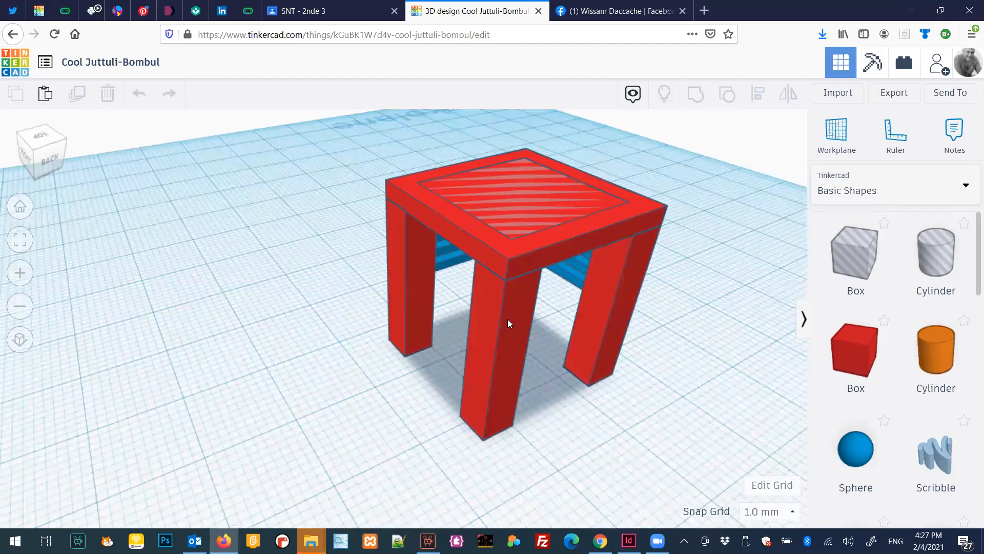
{"action": "right_click_drag", "start_coordinate": [396, 297], "coordinate": [381, 291]}
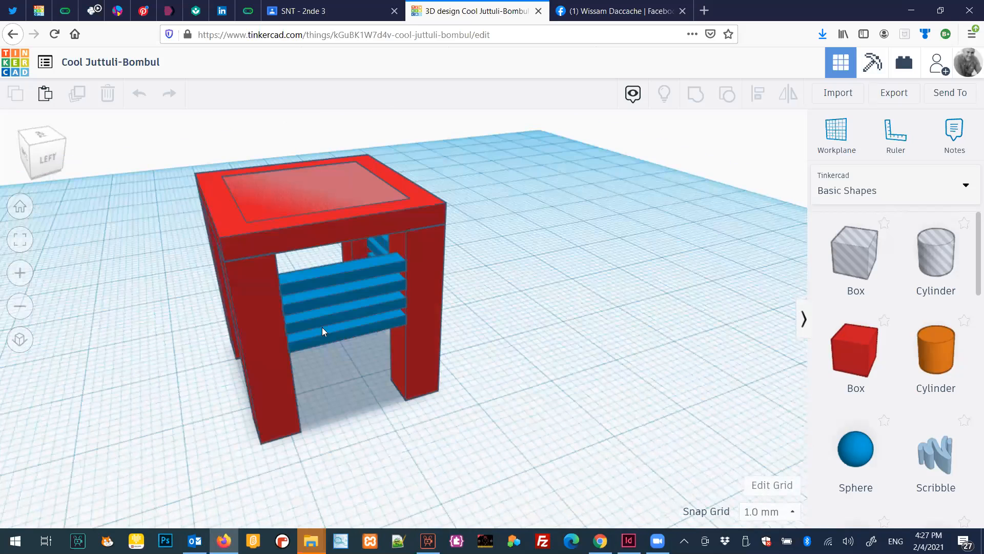
{"action": "right_click_drag", "start_coordinate": [342, 358], "coordinate": [431, 349]}
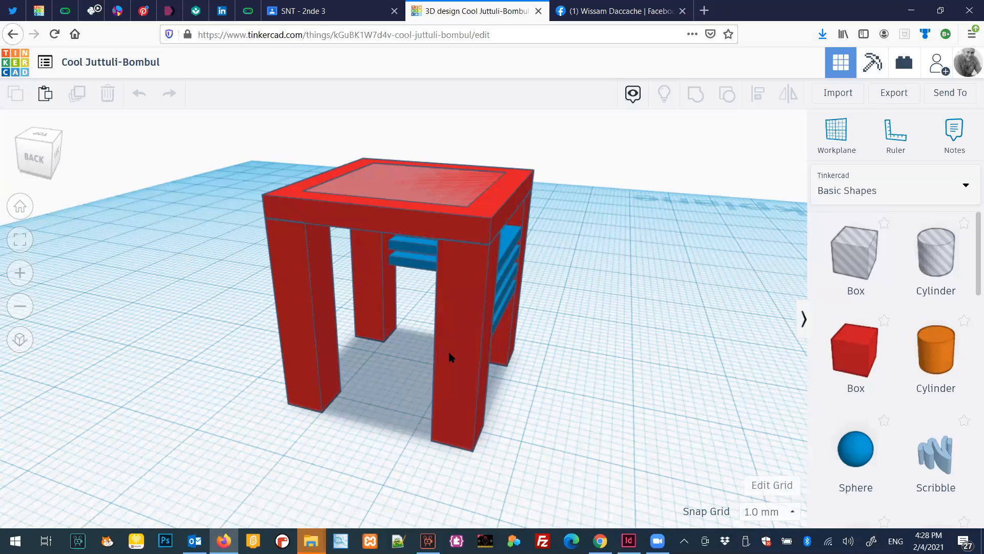
Step: Leave the Cool Juttuli-Bombul design and create a new 3D design from the dashboard's 3D designs
{"action": "left_click", "coordinate": [14, 64]}
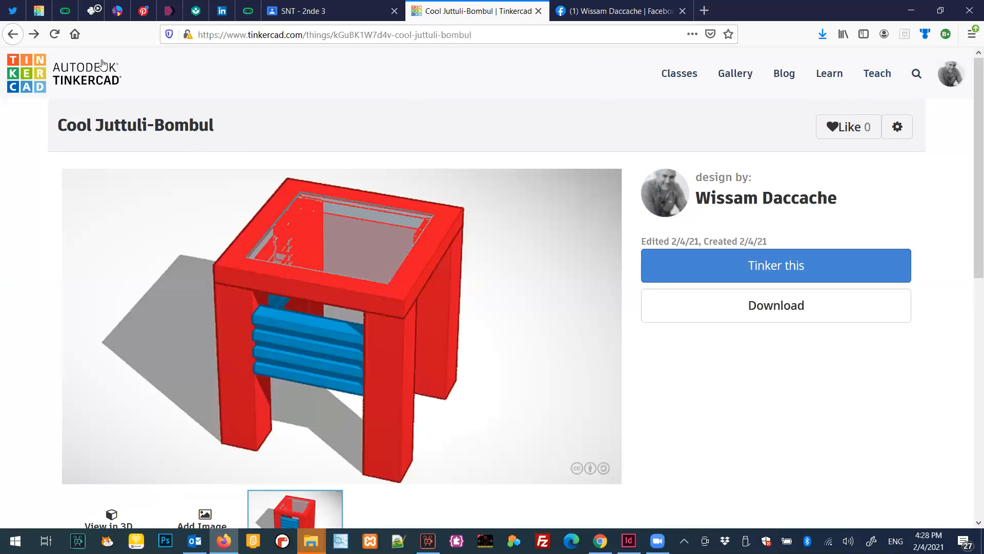
{"action": "left_click", "coordinate": [12, 36]}
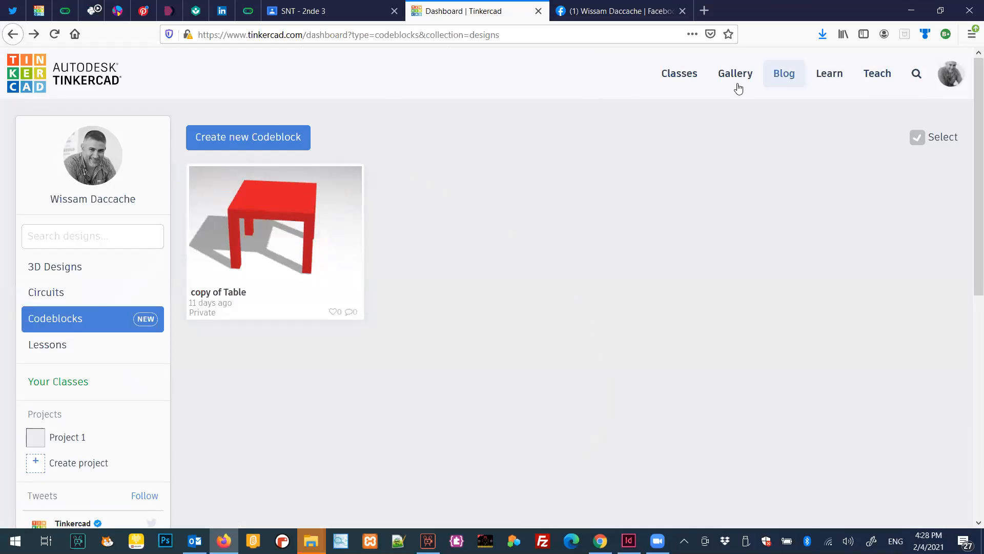
{"action": "left_click", "coordinate": [57, 272]}
{"action": "left_click", "coordinate": [237, 172]}
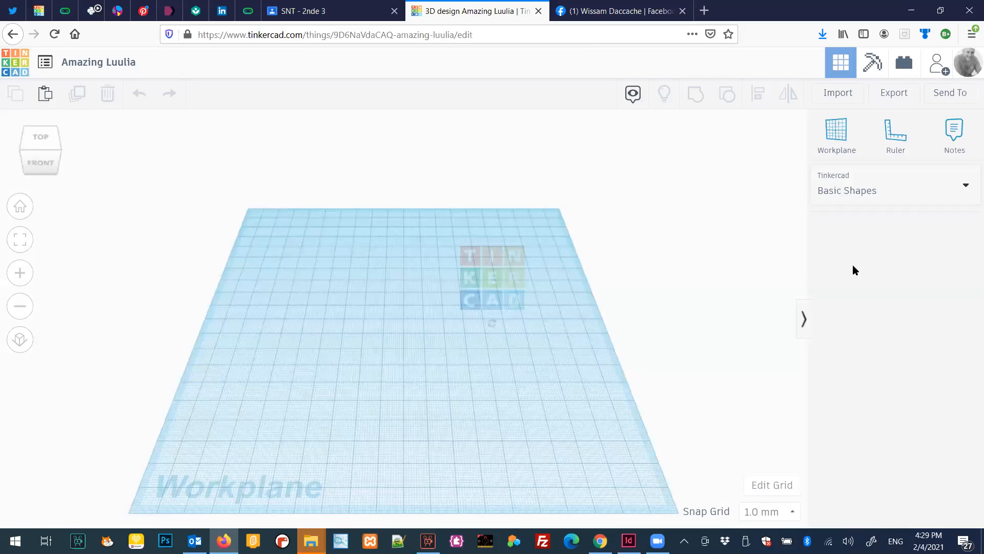
Step: Place a red box on the workplane and set its height to 2, width to 40 and length to 40 mm
{"action": "left_click_drag", "start_coordinate": [853, 357], "coordinate": [366, 383]}
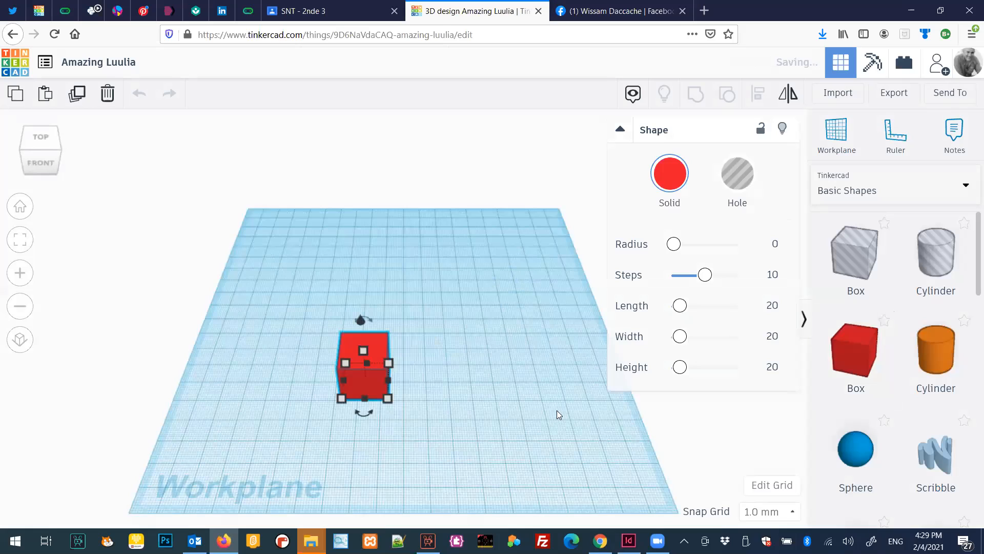
{"action": "left_click", "coordinate": [769, 377]}
{"action": "type", "text": "2"}
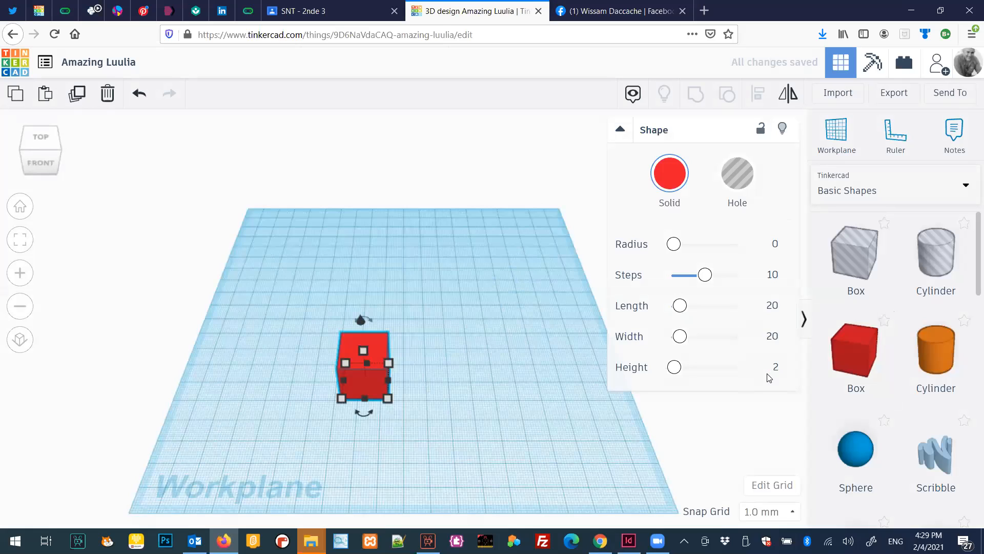
{"action": "key", "text": "Return"}
{"action": "left_click", "coordinate": [770, 337]}
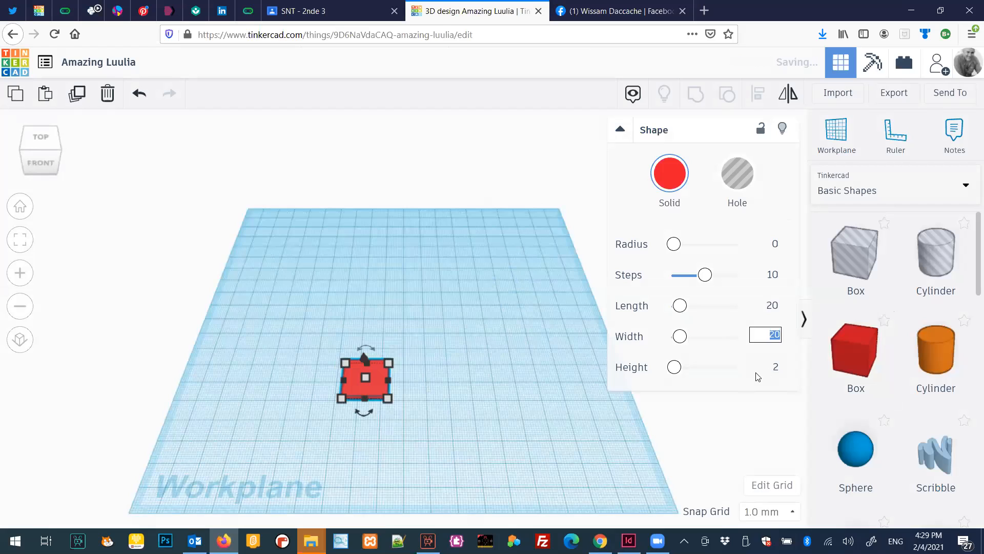
{"action": "type", "text": "40"}
{"action": "left_click", "coordinate": [771, 305]}
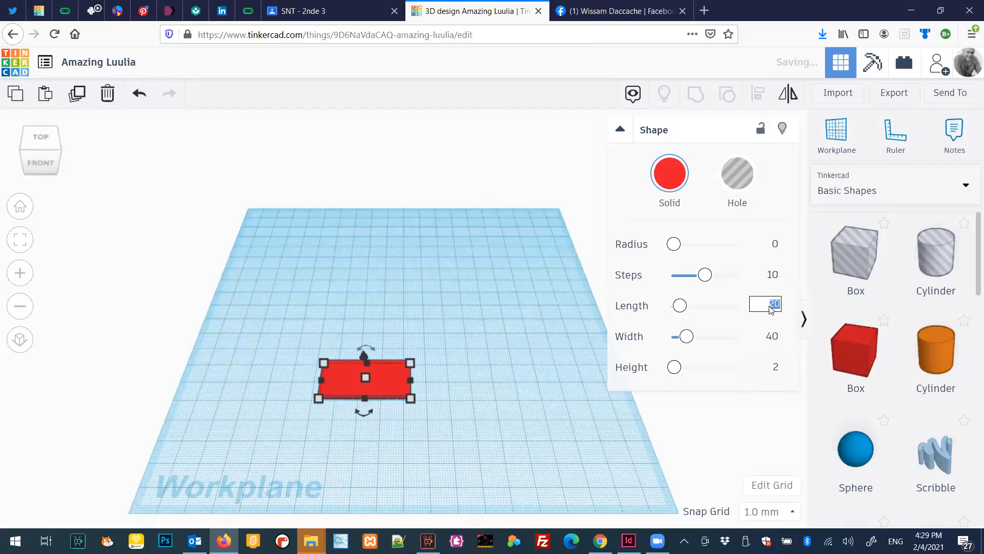
{"action": "type", "text": "40"}
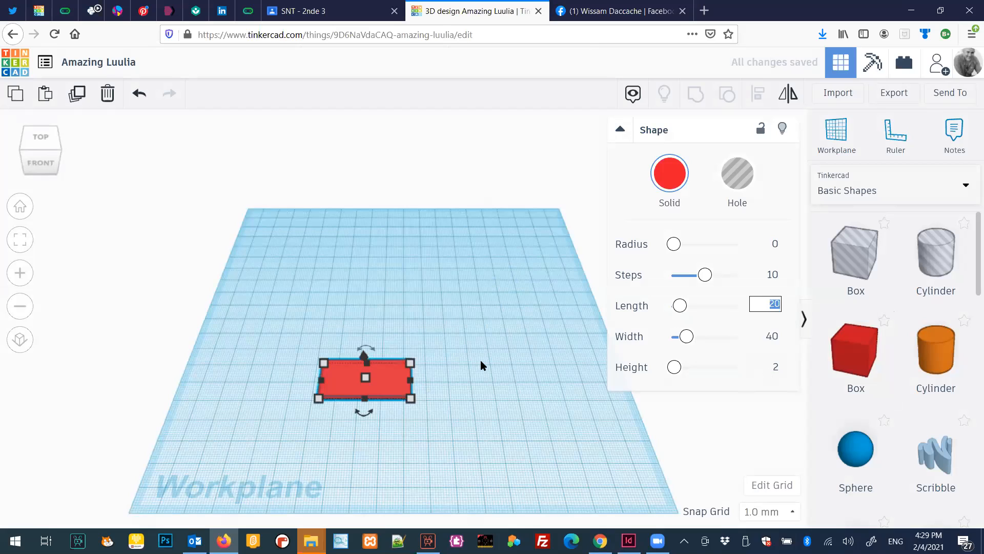
{"action": "left_click", "coordinate": [370, 381]}
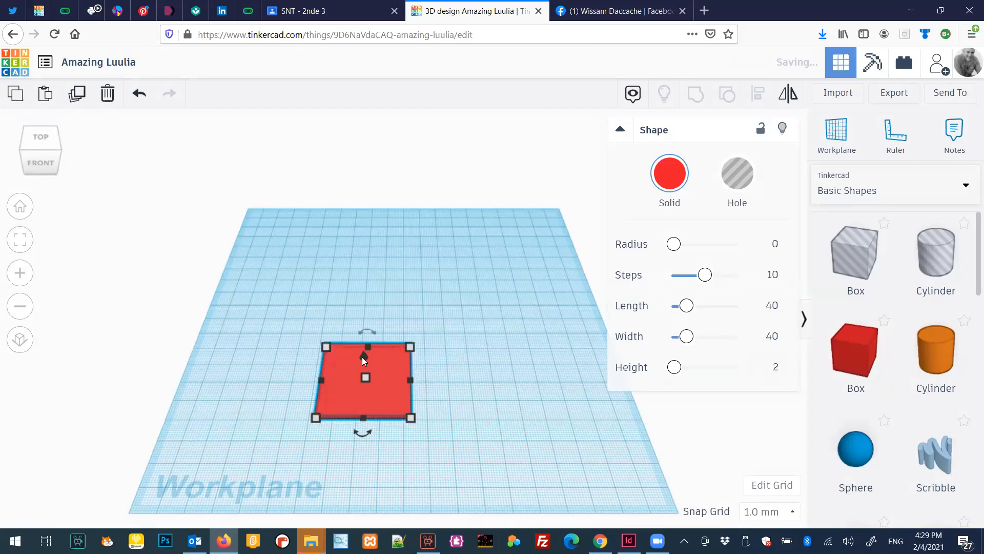
Step: Raise the red slab off the workplane, trying 40 mm before setting its elevation to 30 mm
{"action": "right_click_drag", "start_coordinate": [451, 330], "coordinate": [450, 330]}
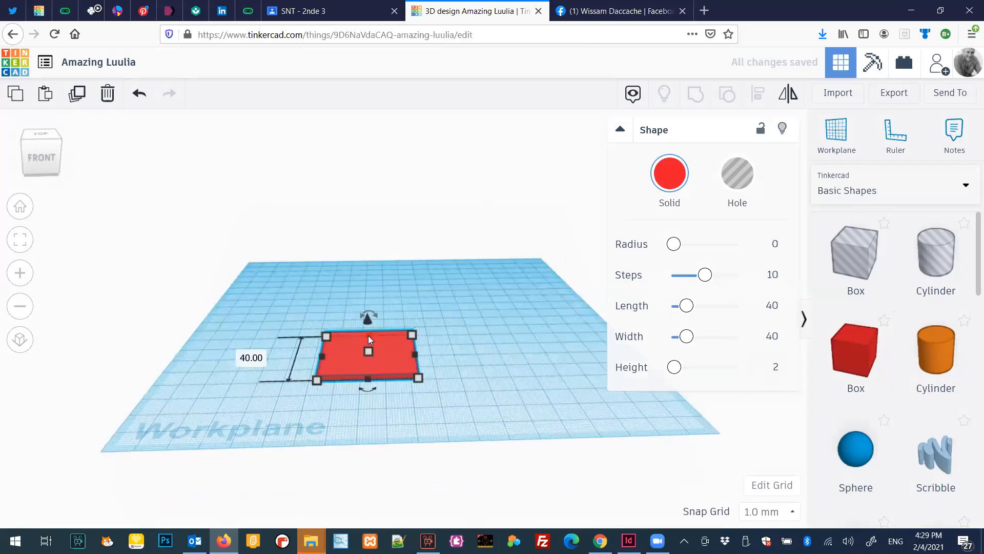
{"action": "left_click_drag", "start_coordinate": [367, 322], "coordinate": [370, 308]}
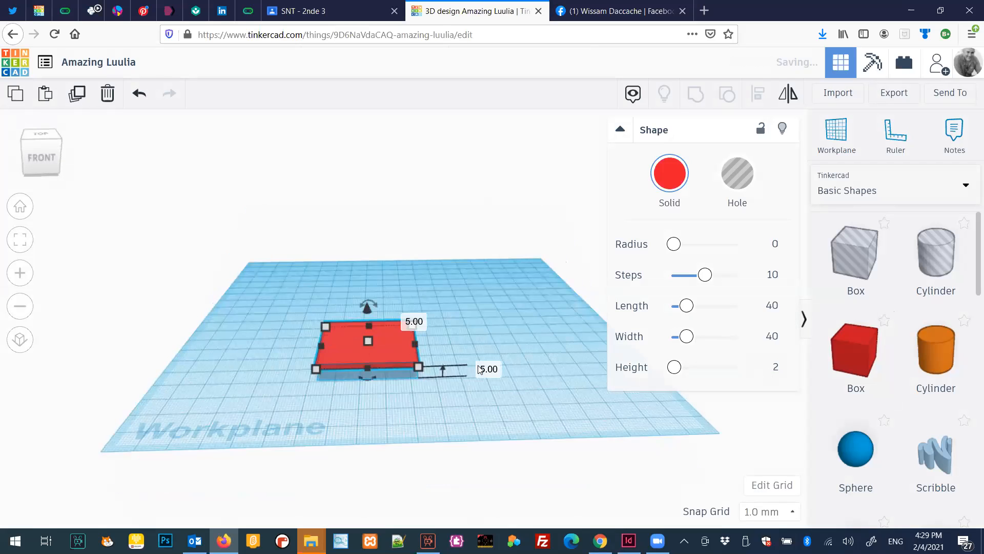
{"action": "left_click", "coordinate": [483, 370]}
{"action": "type", "text": "40"}
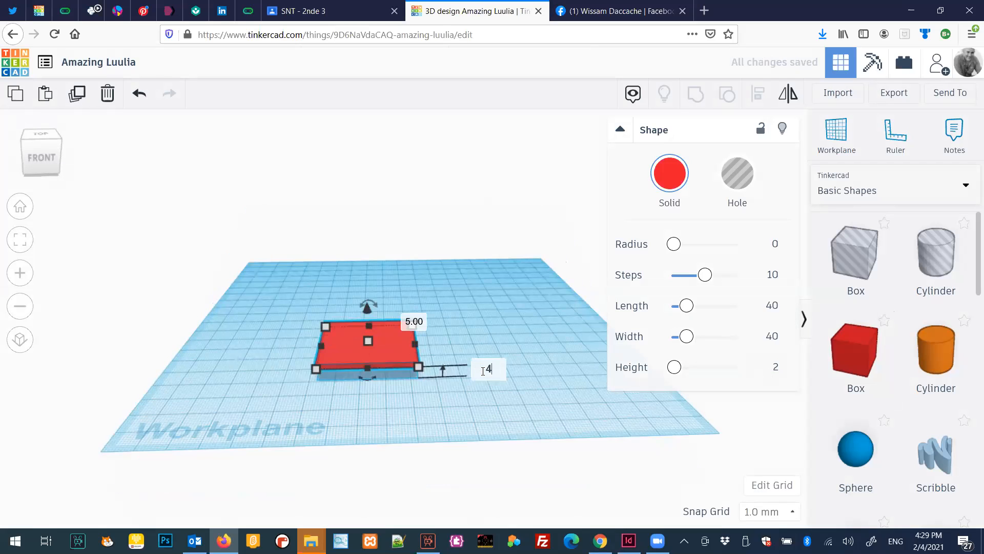
{"action": "key", "text": "Return"}
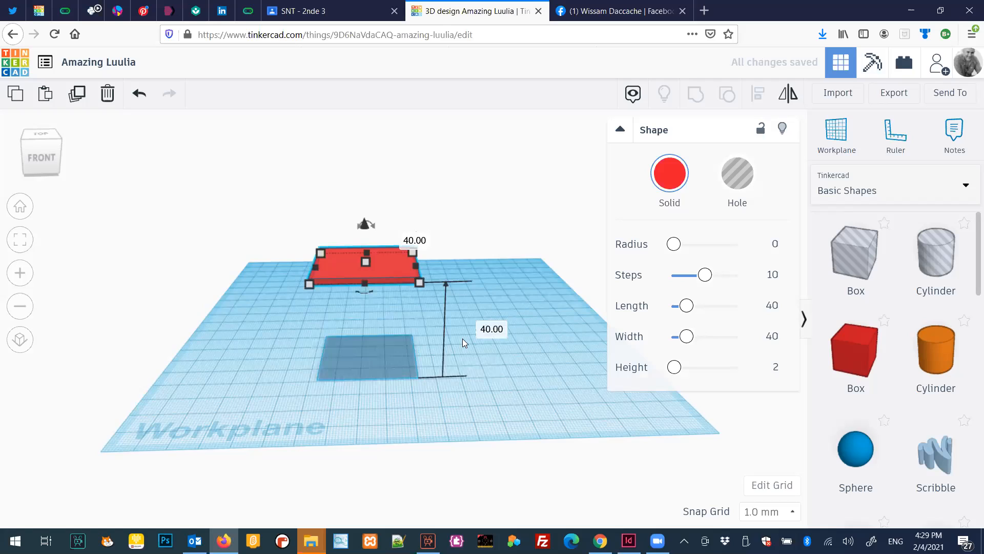
{"action": "left_click", "coordinate": [491, 329]}
{"action": "type", "text": "30"}
{"action": "key", "text": "Return"}
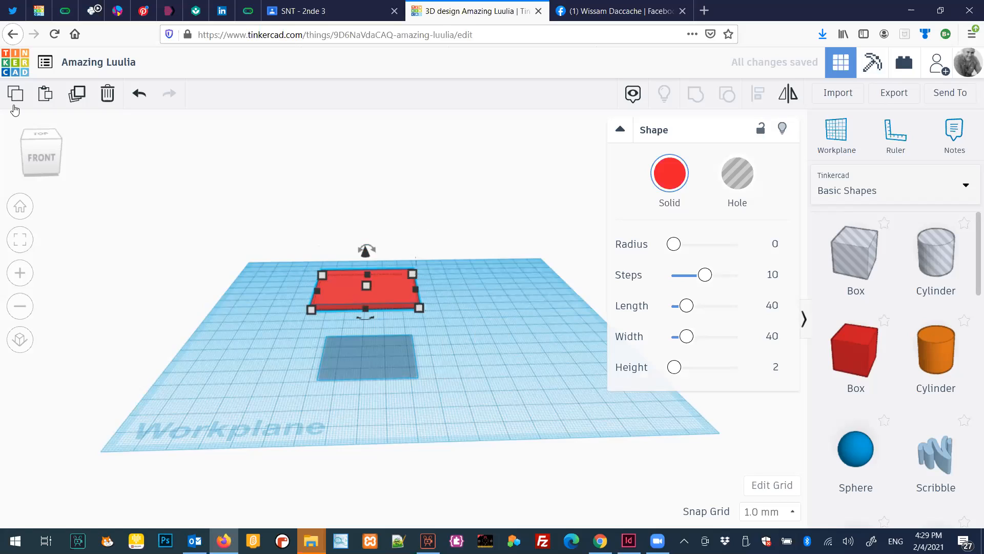
Step: Paste a copy of the slab and set the copy's length and width to 4 mm
{"action": "left_click", "coordinate": [44, 94]}
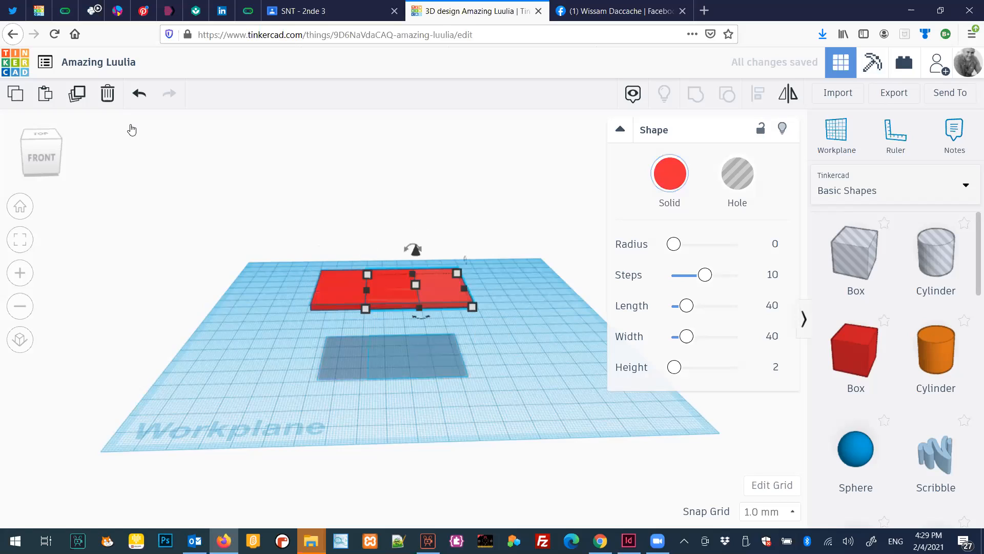
{"action": "left_click", "coordinate": [773, 305]}
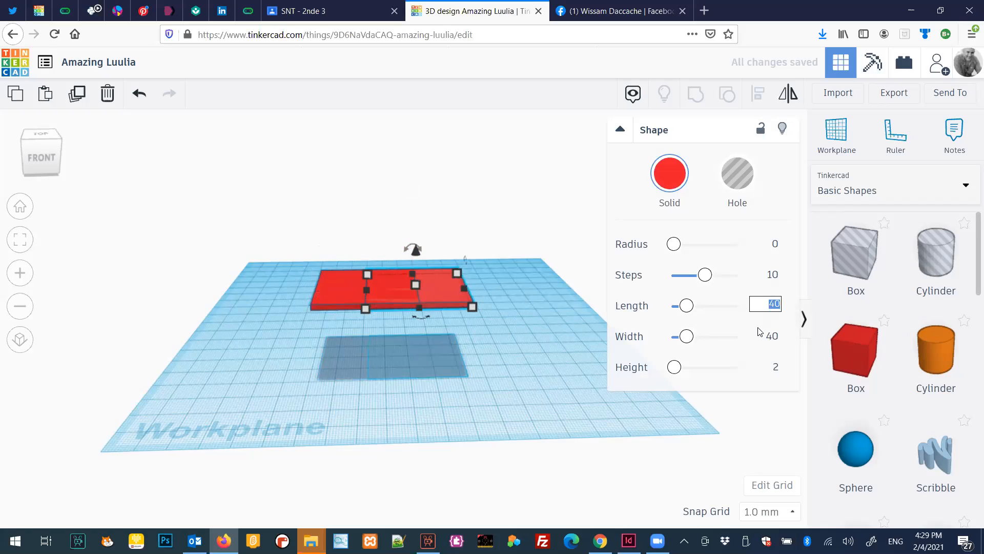
{"action": "type", "text": "4"}
{"action": "left_click", "coordinate": [772, 337]}
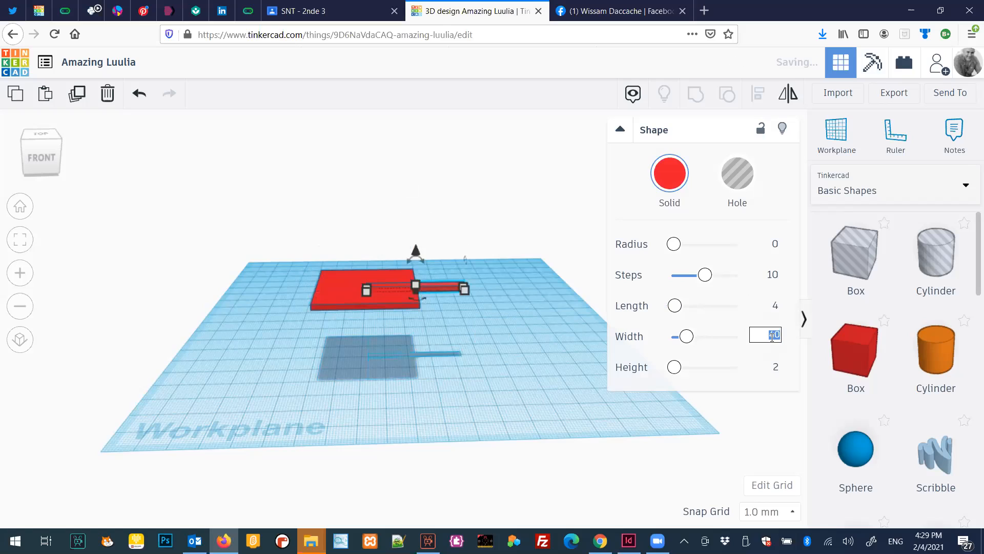
{"action": "type", "text": "4"}
{"action": "key", "text": "Return"}
Step: Size the copy as a table leg with length and width 6 mm and height 30 mm
{"action": "left_click", "coordinate": [775, 305]}
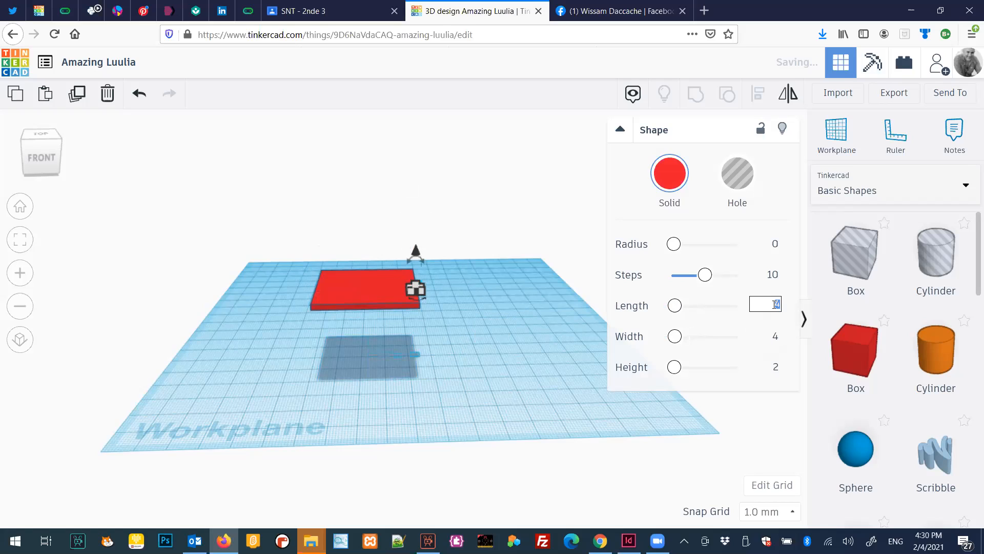
{"action": "type", "text": "6"}
{"action": "key", "text": "Return"}
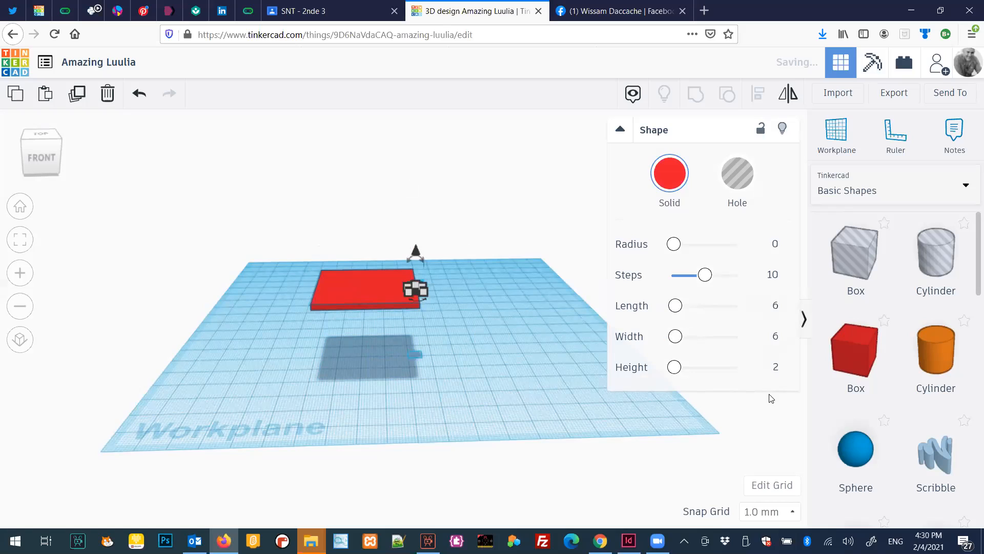
{"action": "left_click", "coordinate": [775, 367]}
{"action": "type", "text": "30"}
{"action": "key", "text": "Return"}
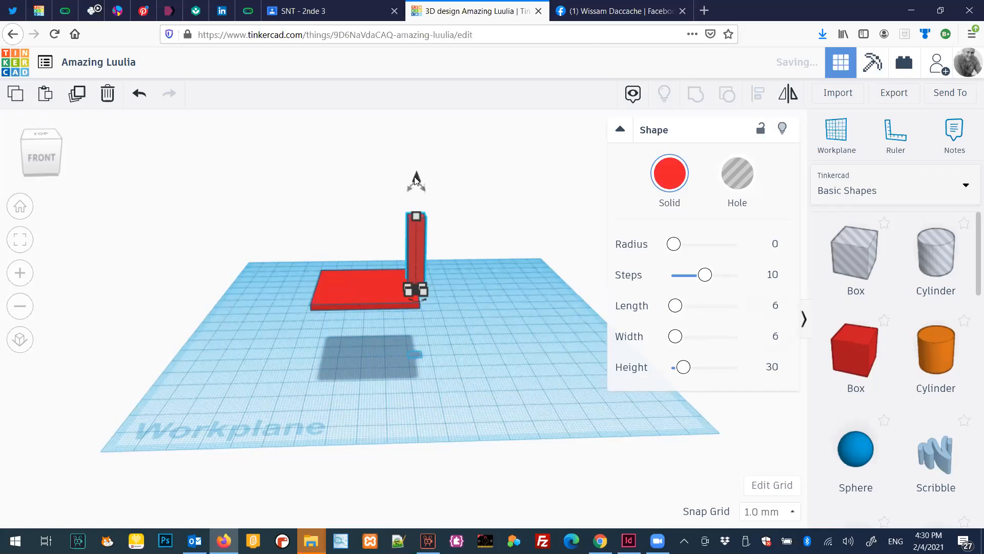
Step: Lower the table leg onto the workplane by setting its elevation to 0
{"action": "left_click_drag", "start_coordinate": [414, 177], "coordinate": [417, 192]}
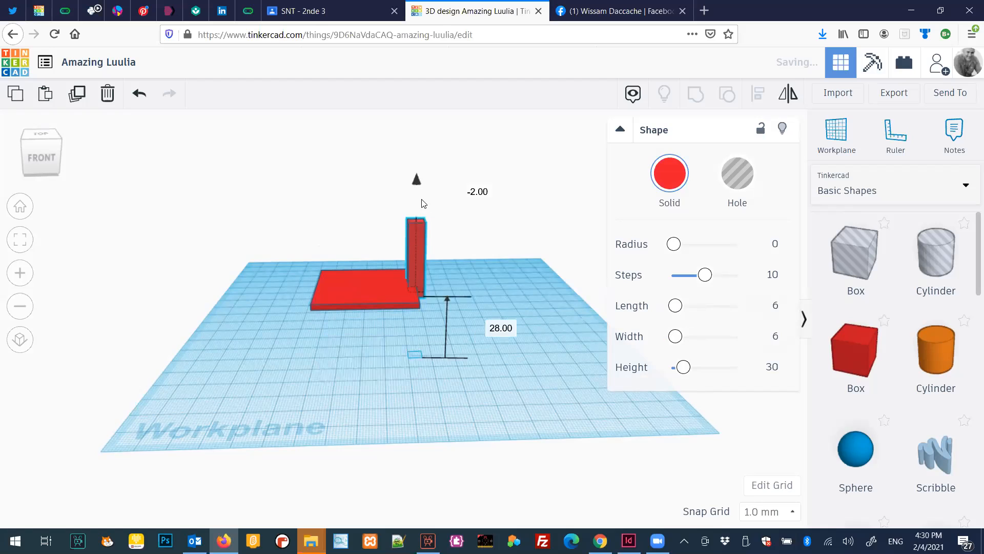
{"action": "left_click", "coordinate": [494, 342]}
{"action": "type", "text": "0"}
{"action": "key", "text": "Return"}
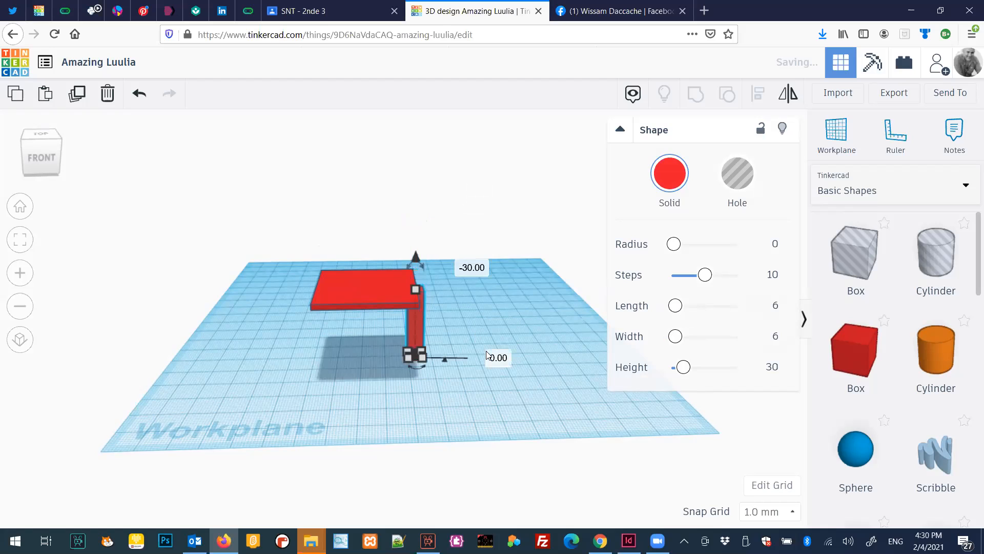
Step: Paste three more copies of the 30 mm table leg
{"action": "scroll", "coordinate": [250, 357], "scroll_direction": "up", "scroll_amount": 1}
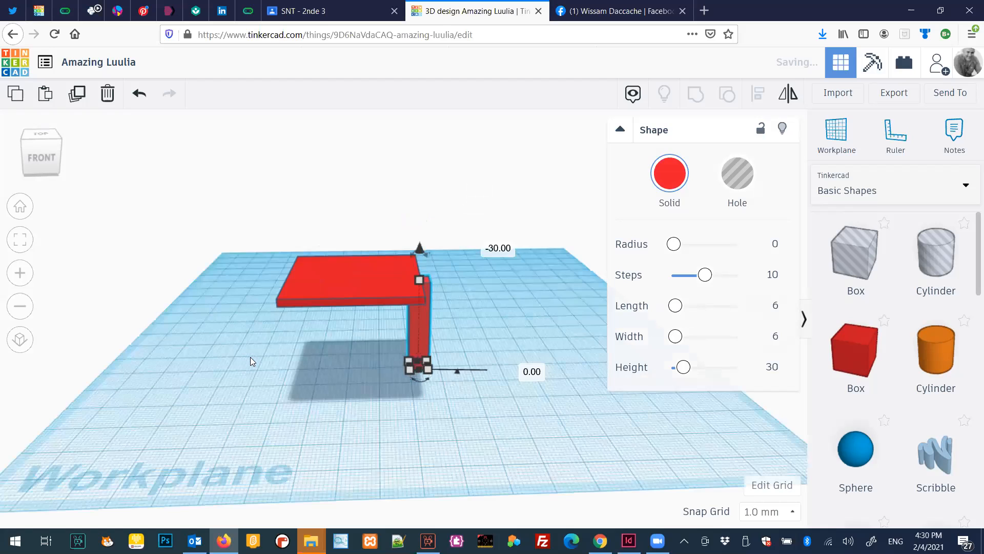
{"action": "scroll", "coordinate": [330, 365], "scroll_direction": "up", "scroll_amount": 1}
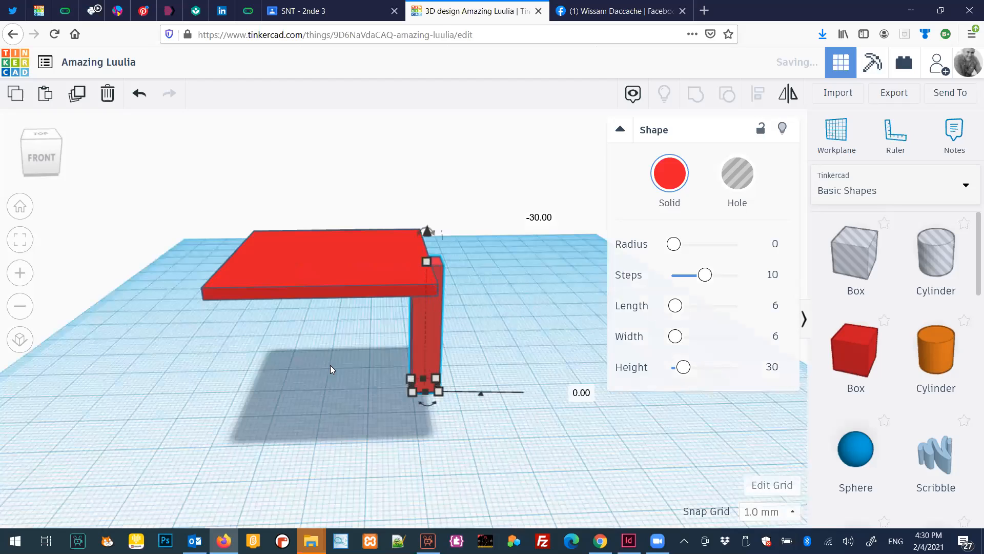
{"action": "right_click_drag", "start_coordinate": [216, 366], "coordinate": [167, 368]}
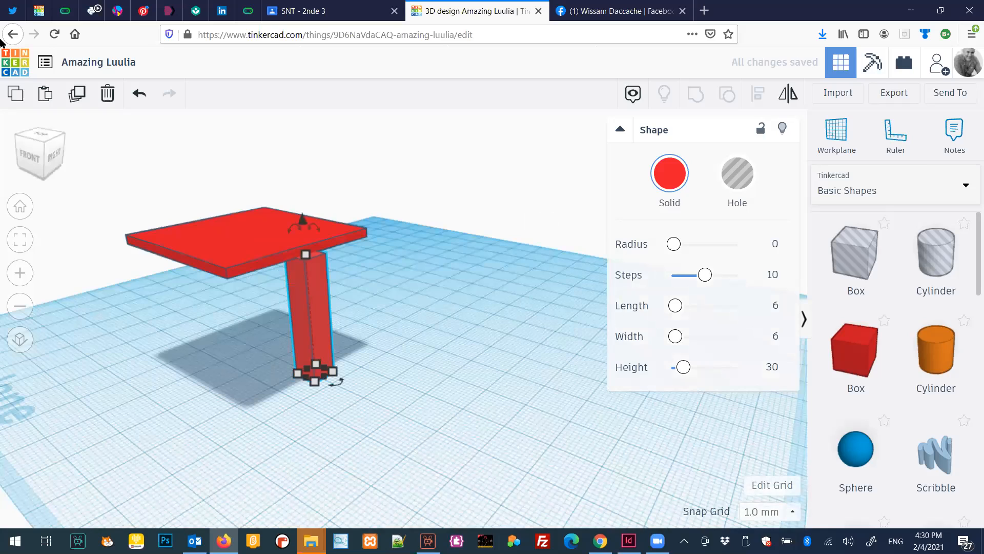
{"action": "left_click", "coordinate": [46, 95]}
{"action": "left_click", "coordinate": [45, 95]}
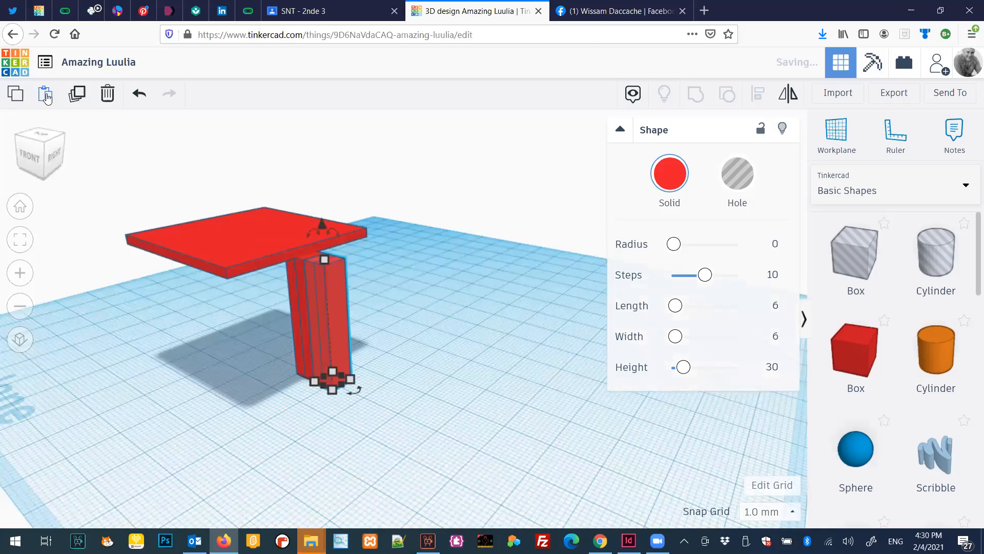
{"action": "left_click", "coordinate": [45, 95]}
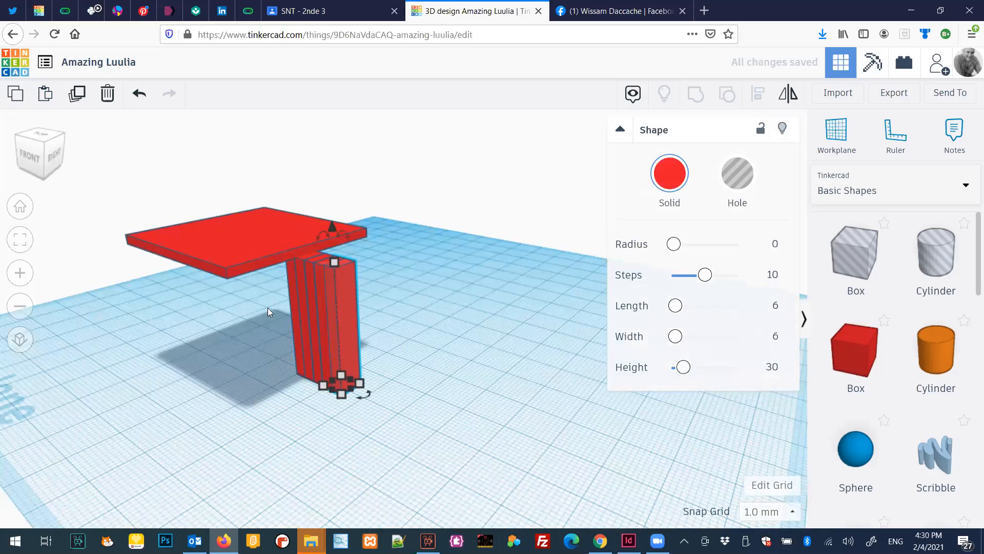
Step: Move two leg copies under the tabletop's front-right and front-left corners
{"action": "left_click_drag", "start_coordinate": [336, 318], "coordinate": [243, 314]}
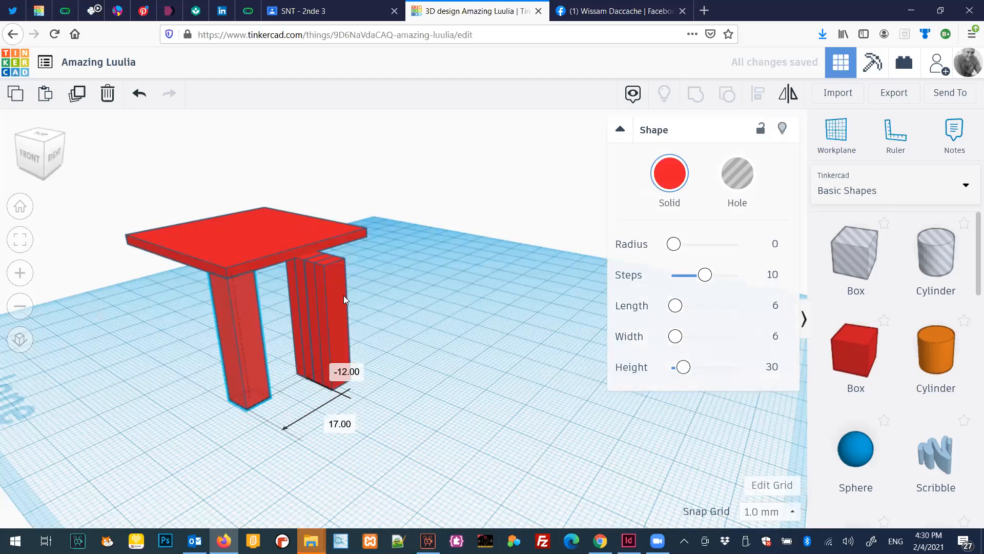
{"action": "right_click_drag", "start_coordinate": [331, 318], "coordinate": [361, 318]}
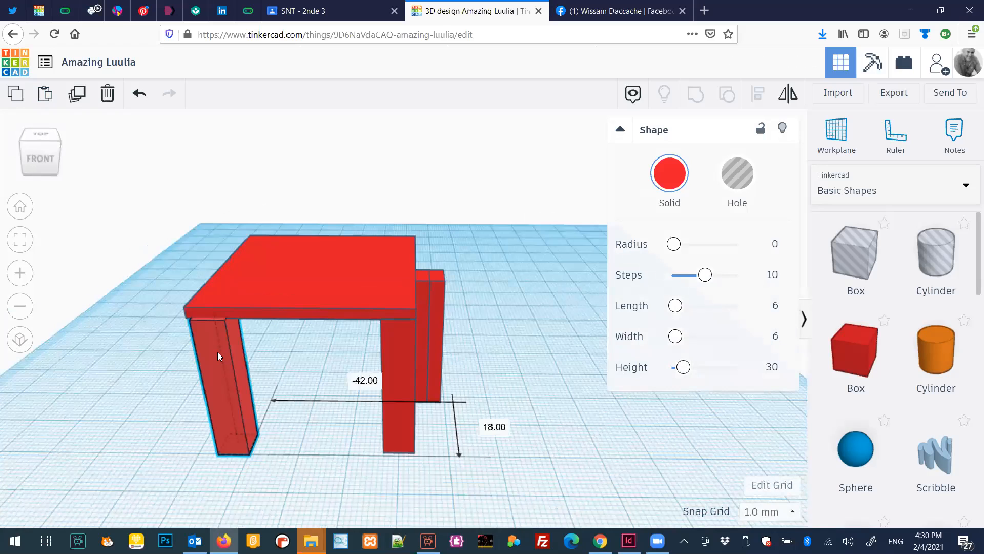
{"action": "left_click_drag", "start_coordinate": [217, 351], "coordinate": [218, 353]}
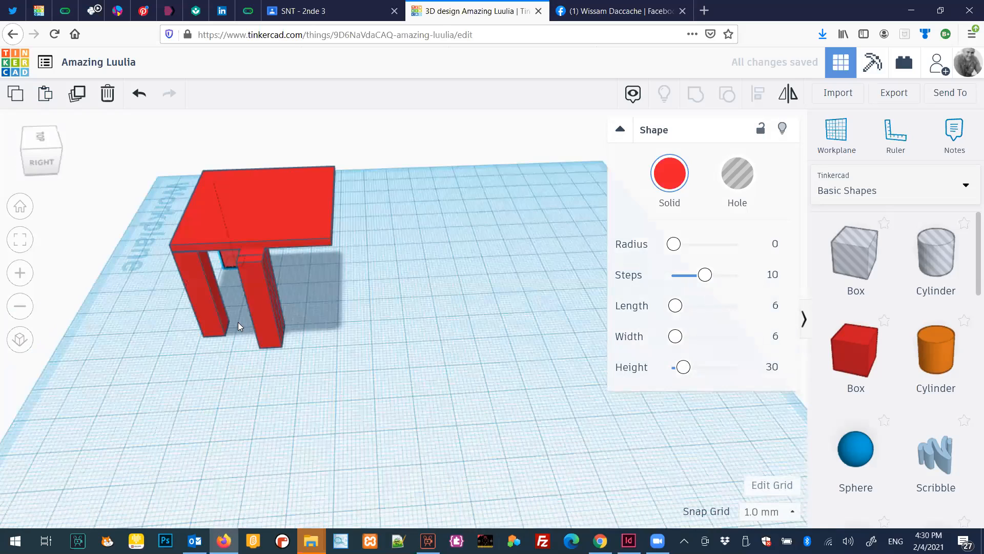
Step: Move a third leg under the tabletop's back-right corner and adjust it to fit within the corner
{"action": "left_click_drag", "start_coordinate": [298, 295], "coordinate": [328, 275]}
{"action": "right_click_drag", "start_coordinate": [265, 311], "coordinate": [331, 279]}
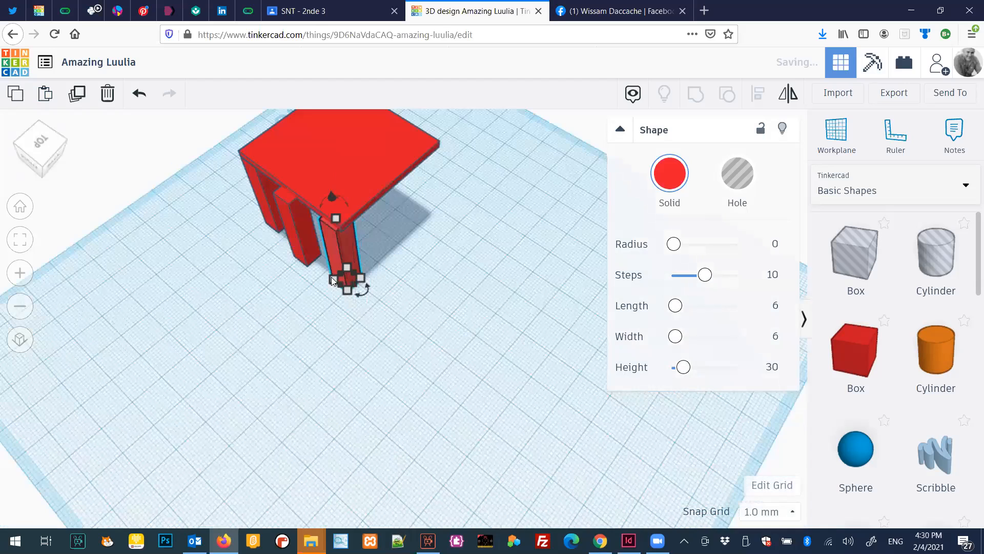
{"action": "left_click", "coordinate": [355, 244]}
{"action": "left_click_drag", "start_coordinate": [356, 246], "coordinate": [354, 248]}
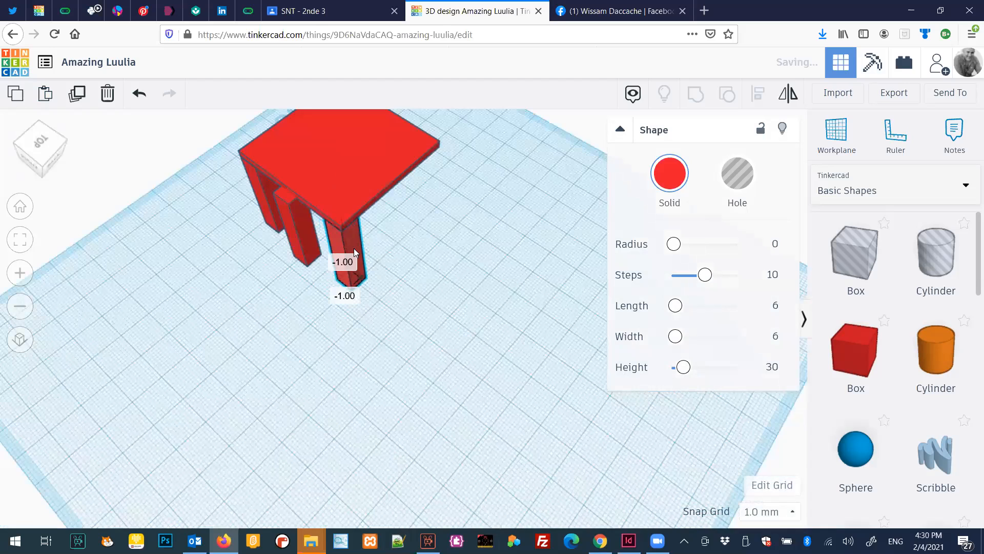
Step: Move the last leg to the tabletop's back-left corner and nudge it inward until it sits under the corner
{"action": "left_click_drag", "start_coordinate": [298, 230], "coordinate": [431, 244]}
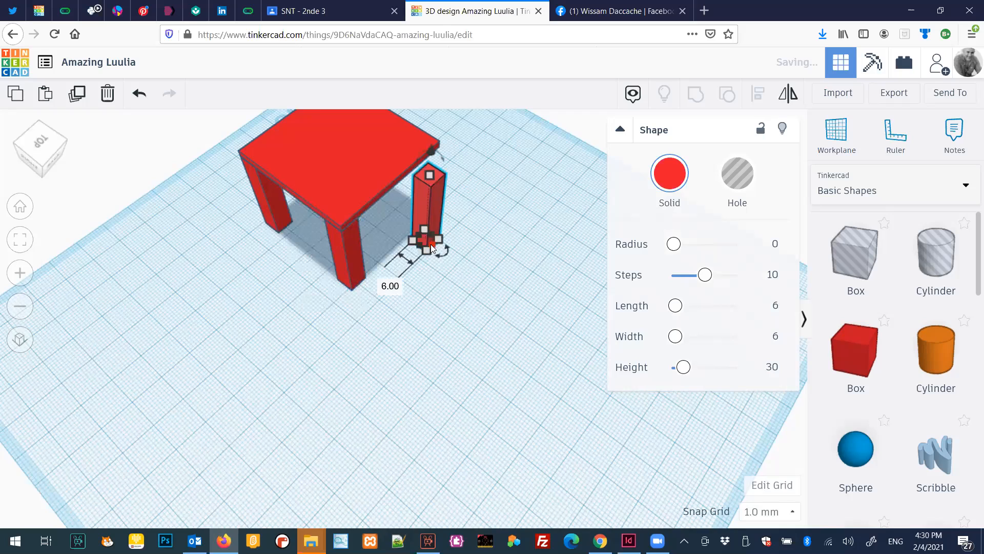
{"action": "key", "text": "Up"}
{"action": "key", "text": "Up"}
{"action": "key", "text": "Up"}
{"action": "key", "text": "Up"}
{"action": "key", "text": "Up"}
{"action": "key", "text": "Up"}
{"action": "key", "text": "Left"}
{"action": "key", "text": "Left"}
{"action": "key", "text": "Left"}
{"action": "key", "text": "Left"}
{"action": "key", "text": "Left"}
{"action": "key", "text": "Left"}
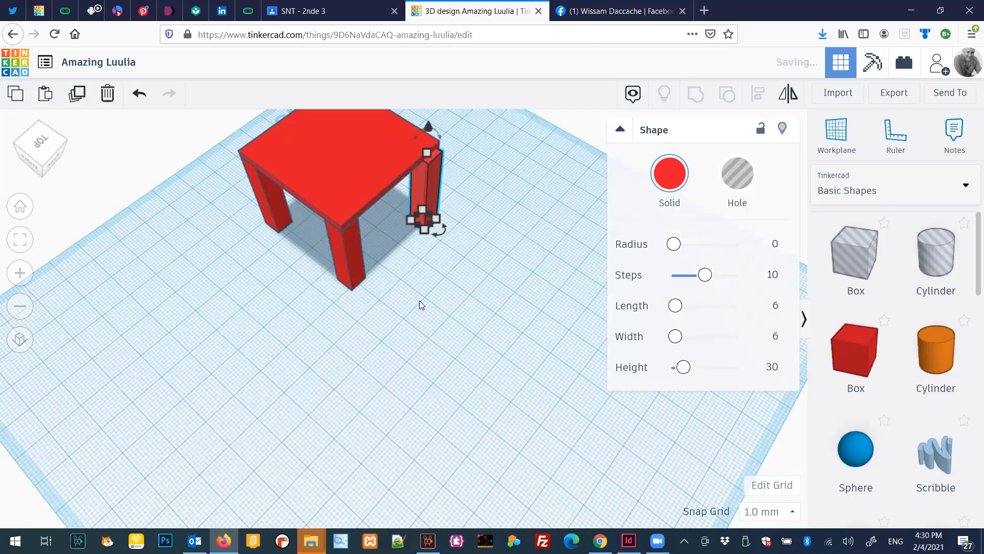
{"action": "key", "text": "Left"}
{"action": "key", "text": "Left"}
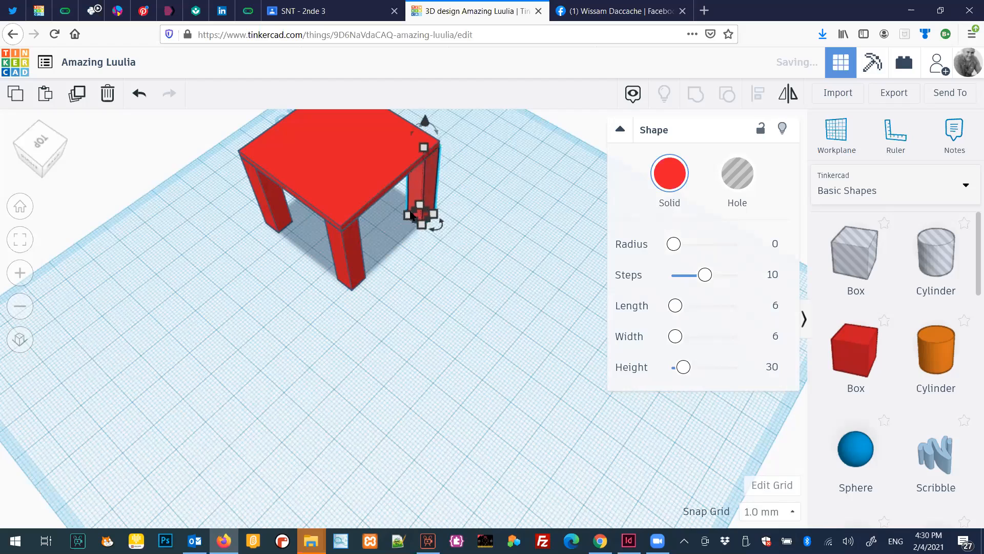
Step: Examine the four-legged table in orthographic and perspective views from the home angle, the front-right corner and the front
{"action": "scroll", "coordinate": [280, 239], "scroll_direction": "up", "scroll_amount": 1}
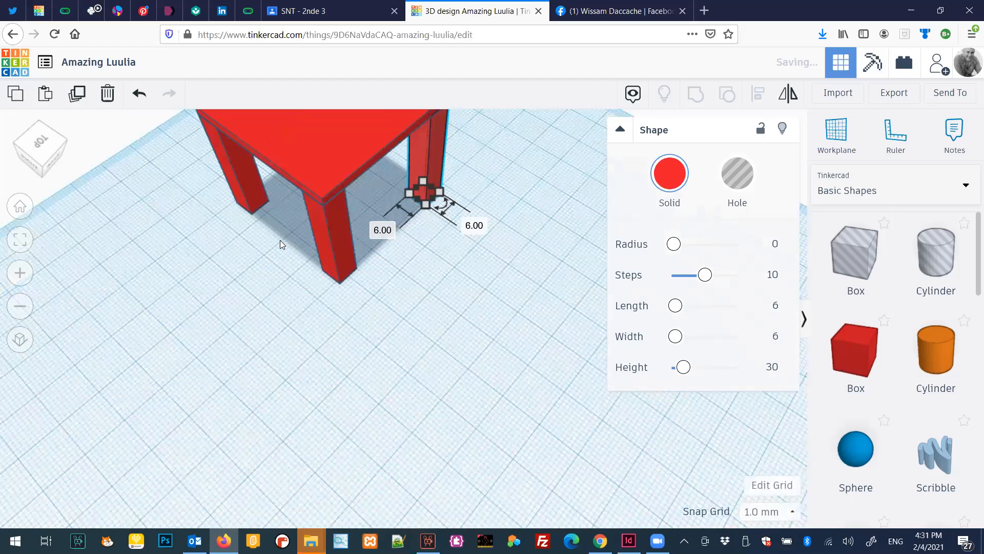
{"action": "left_click", "coordinate": [20, 341]}
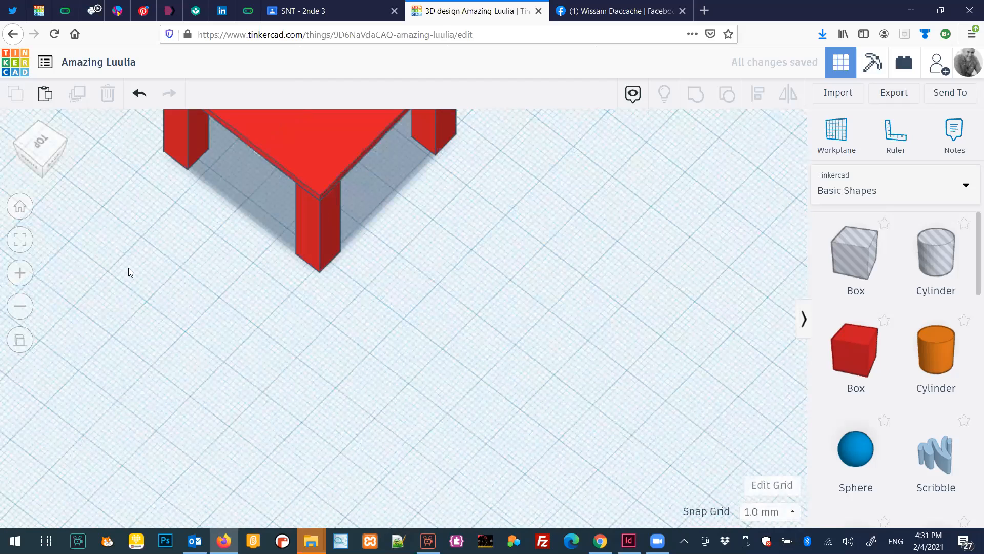
{"action": "left_click", "coordinate": [20, 208]}
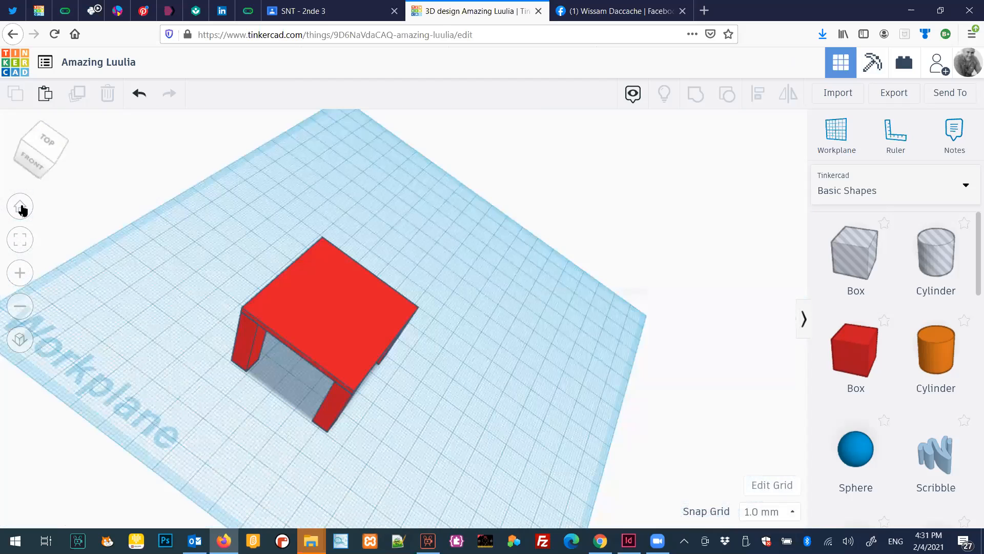
{"action": "left_click", "coordinate": [19, 344]}
{"action": "left_click", "coordinate": [20, 343]}
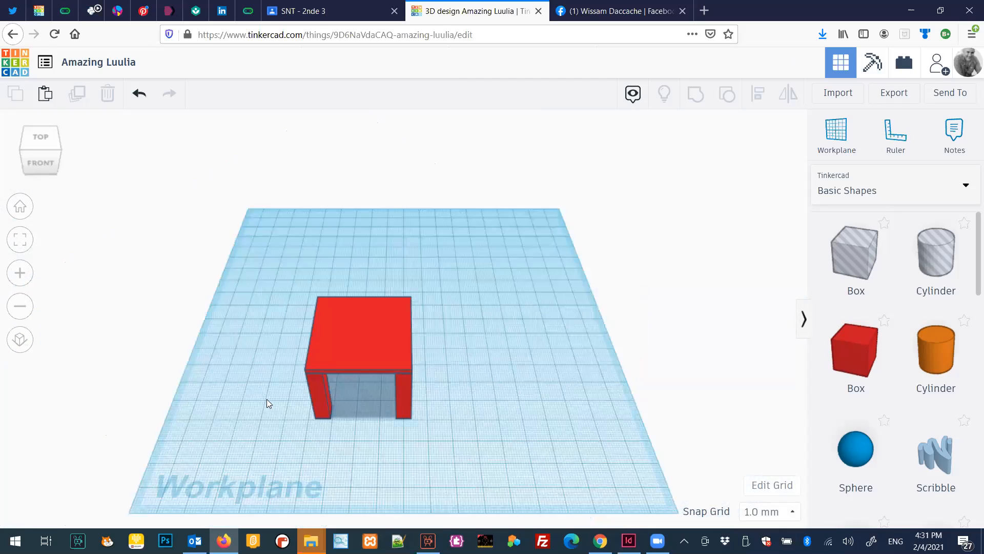
{"action": "right_click_drag", "start_coordinate": [259, 358], "coordinate": [374, 324]}
{"action": "right_click_drag", "start_coordinate": [428, 343], "coordinate": [506, 341]}
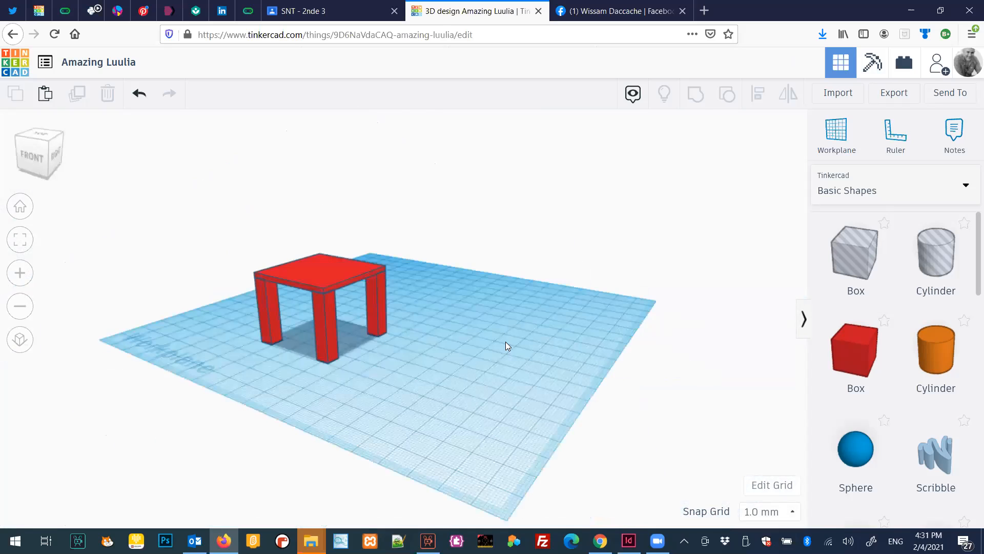
{"action": "mouse_move", "coordinate": [281, 357]}
{"action": "right_mouse_down"}
{"action": "mouse_move", "coordinate": [276, 370]}
{"action": "mouse_move", "coordinate": [275, 355]}
{"action": "right_mouse_up"}
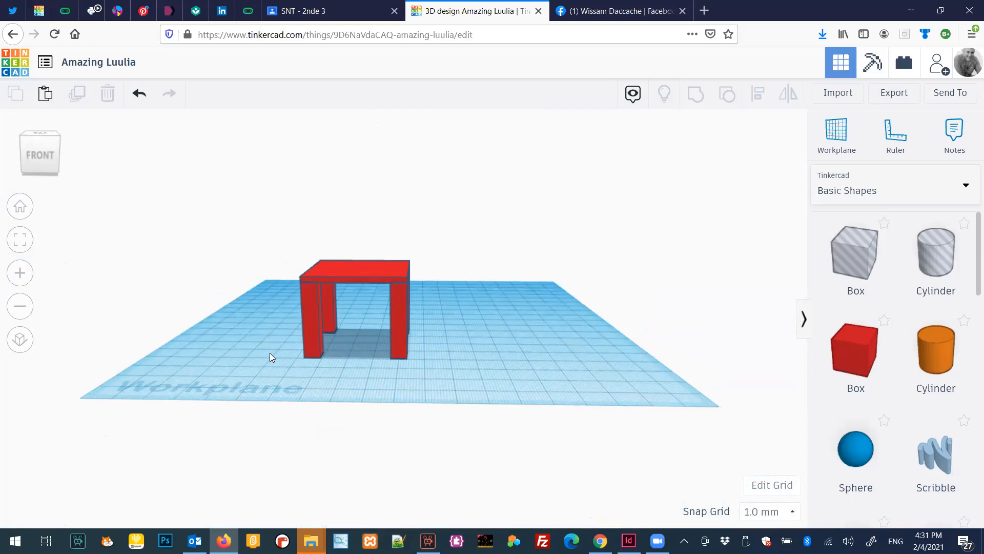
Step: Duplicate the tabletop and lower the copy to 26 mm above the workplane
{"action": "left_click", "coordinate": [340, 271]}
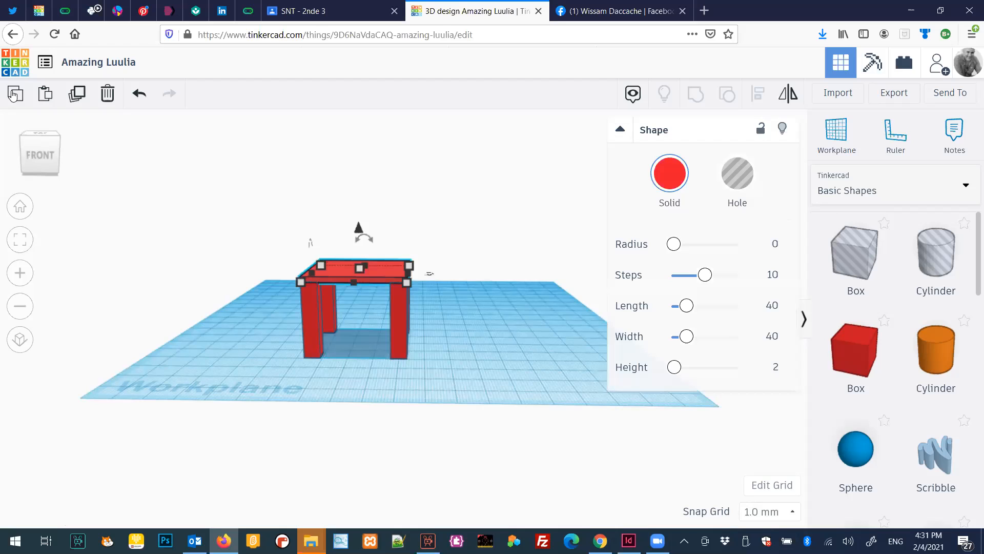
{"action": "left_click", "coordinate": [44, 95]}
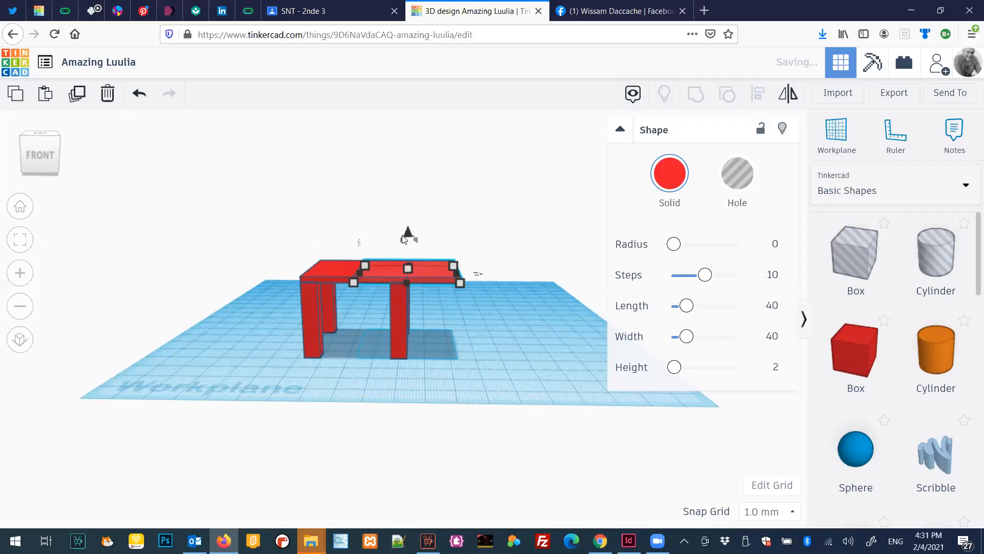
{"action": "left_click_drag", "start_coordinate": [408, 238], "coordinate": [407, 238]}
{"action": "left_click", "coordinate": [523, 300]}
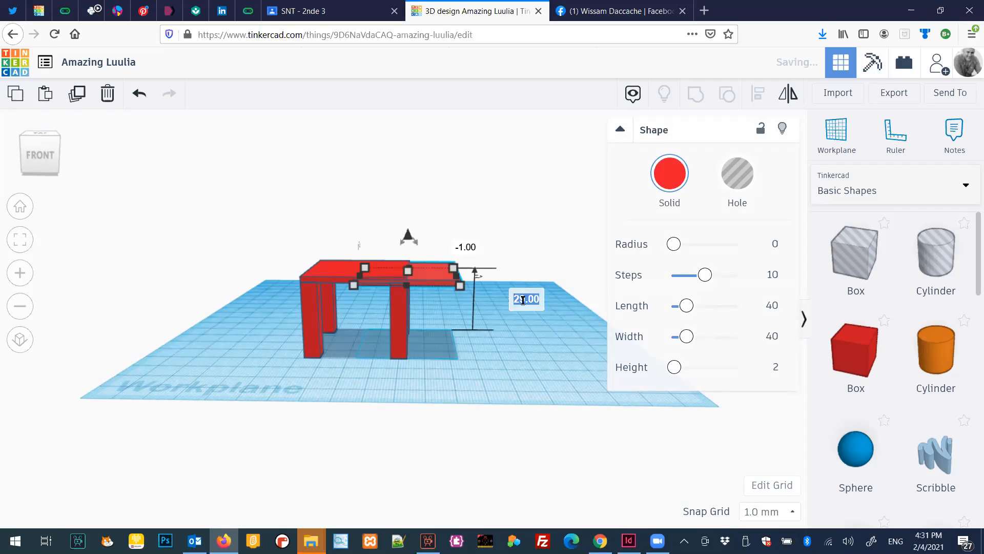
{"action": "type", "text": "25"}
{"action": "key", "text": "Return"}
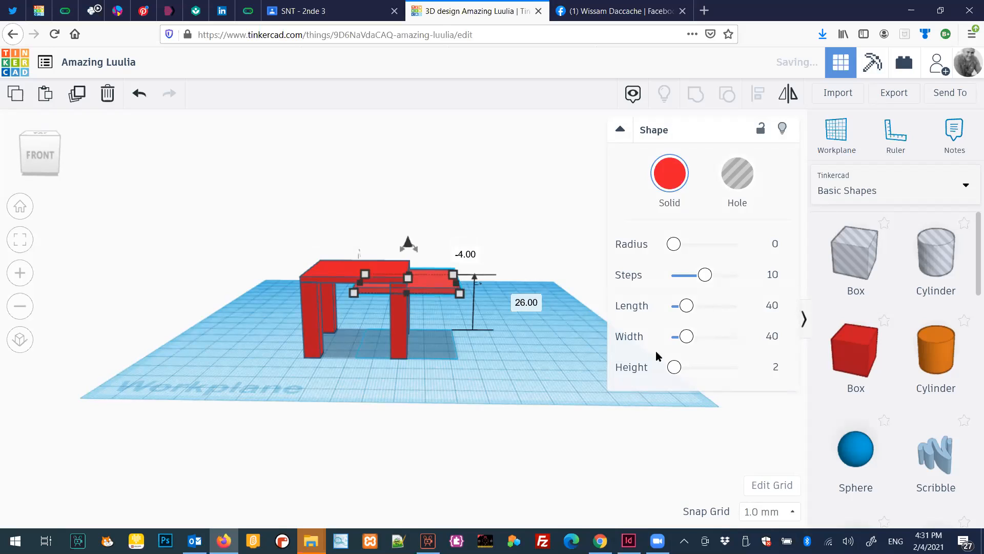
{"action": "left_click", "coordinate": [773, 305]}
{"action": "left_click", "coordinate": [774, 335]}
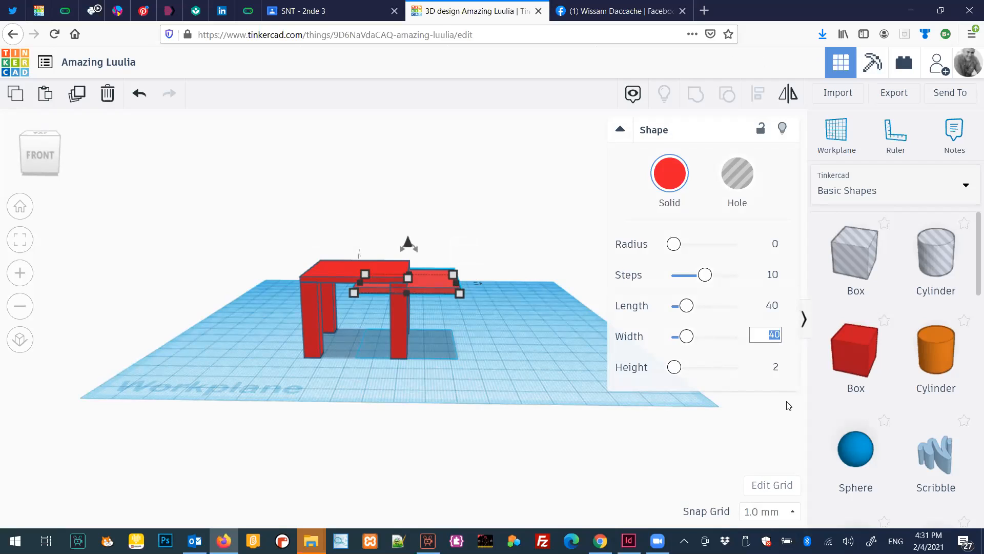
{"action": "key", "text": "Return"}
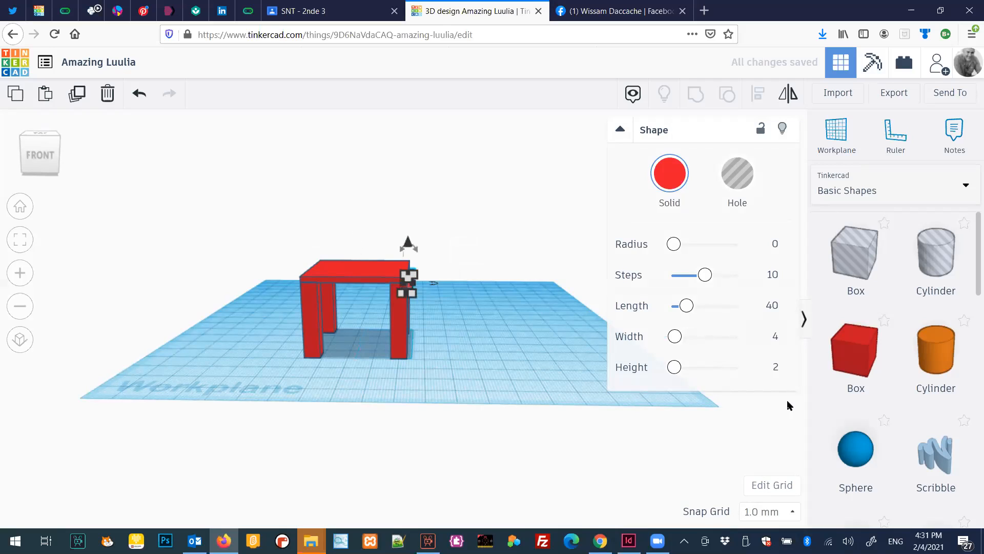
{"action": "left_click", "coordinate": [777, 337]}
{"action": "type", "text": "40"}
Step: Set the tabletop copy's length to 4 mm to make a narrow slat
{"action": "left_click", "coordinate": [772, 305]}
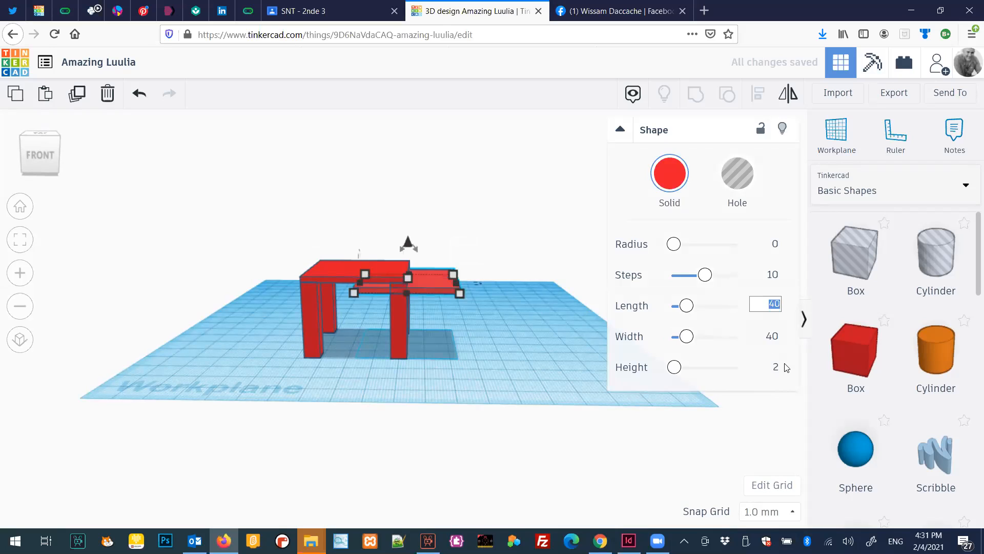
{"action": "type", "text": "4"}
{"action": "key", "text": "Return"}
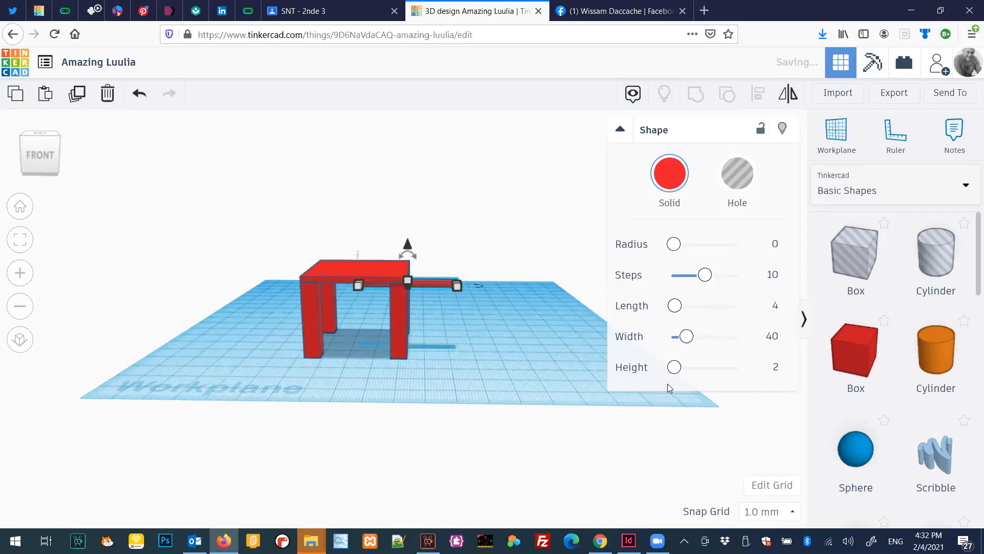
Step: Move the slat to the table's front below the tabletop so that it spans the two front legs
{"action": "key", "text": "Down"}
{"action": "key", "text": "Down"}
{"action": "key", "text": "Down"}
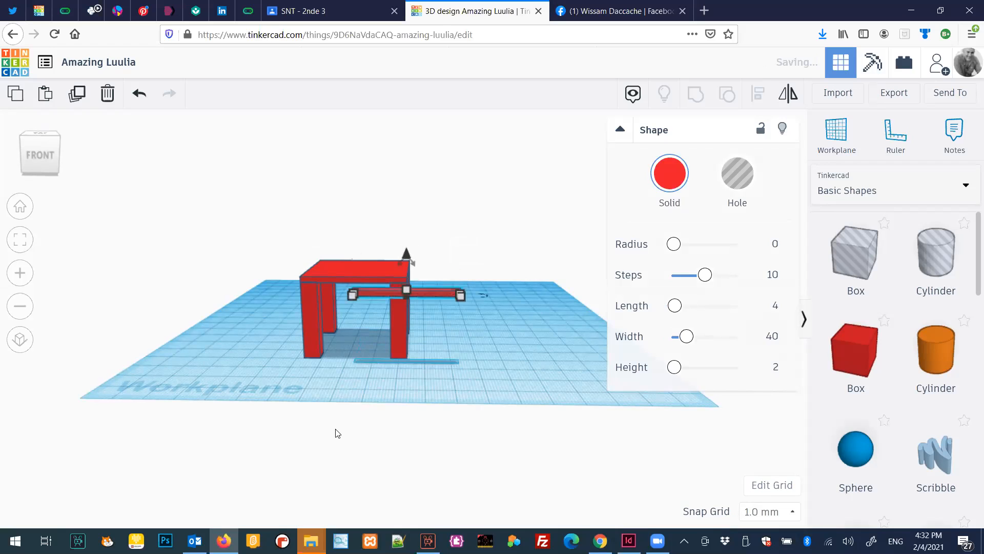
{"action": "scroll", "coordinate": [334, 429], "scroll_direction": "up", "scroll_amount": 1}
{"action": "scroll", "coordinate": [336, 434], "scroll_direction": "up", "scroll_amount": 2}
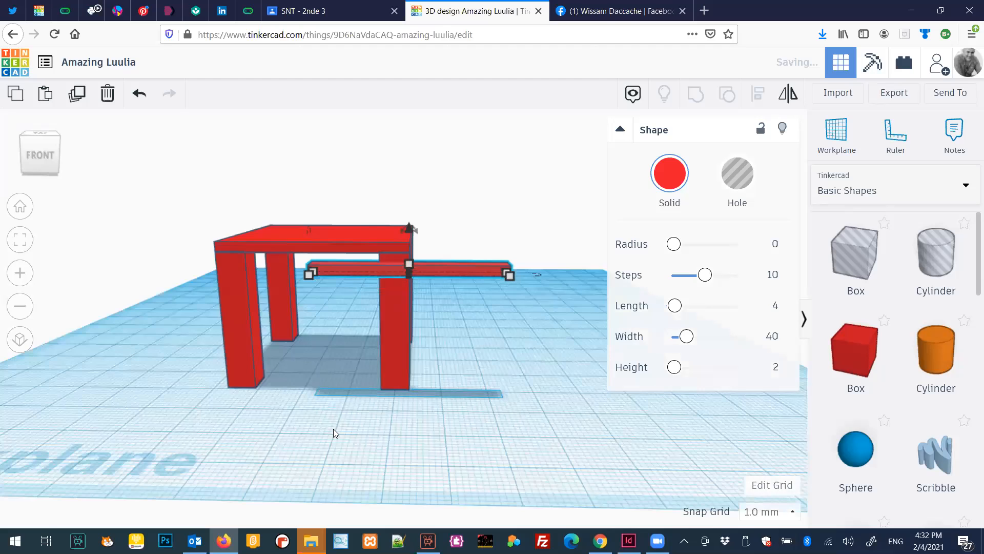
{"action": "scroll", "coordinate": [333, 428], "scroll_direction": "up", "scroll_amount": 2}
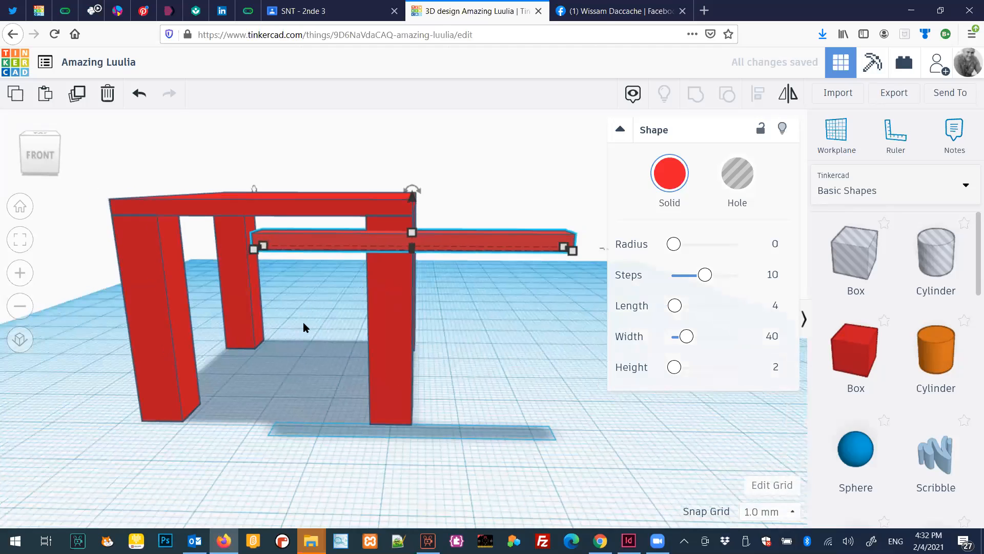
{"action": "scroll", "coordinate": [315, 319], "scroll_direction": "down", "scroll_amount": 2}
{"action": "right_click_drag", "start_coordinate": [314, 336], "coordinate": [319, 388]}
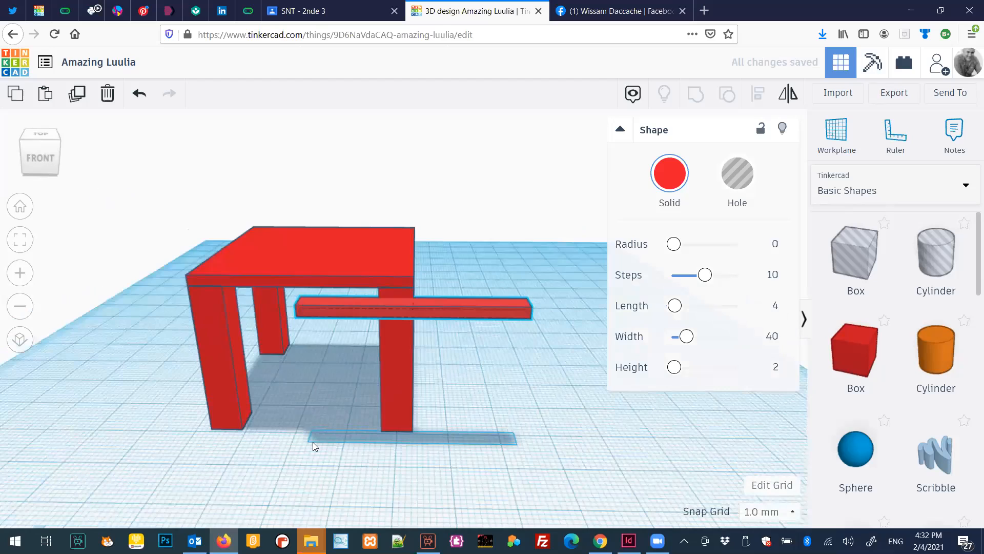
{"action": "right_click_drag", "start_coordinate": [312, 442], "coordinate": [312, 443]}
{"action": "key", "text": "Up"}
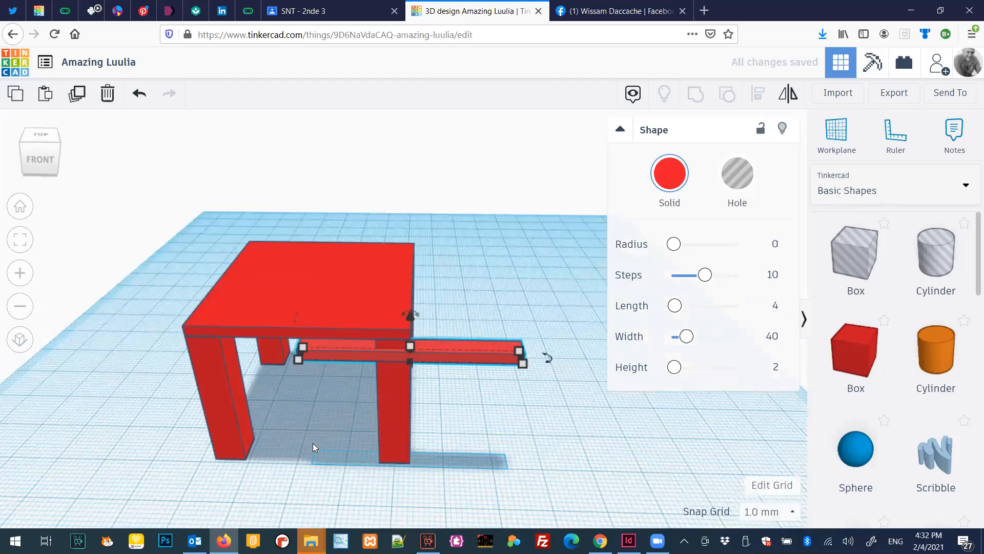
{"action": "key", "text": "Up"}
{"action": "key", "text": "Left"}
{"action": "key", "text": "Left"}
{"action": "key", "text": "Left"}
{"action": "key", "text": "Left"}
{"action": "key", "text": "Left"}
{"action": "key", "text": "Left"}
{"action": "key", "text": "Left"}
{"action": "key", "text": "Left"}
{"action": "key", "text": "Left"}
{"action": "key", "text": "Left"}
{"action": "key", "text": "Left"}
{"action": "key", "text": "Left"}
{"action": "key", "text": "Left"}
{"action": "key", "text": "Left"}
{"action": "key", "text": "Left"}
{"action": "key", "text": "Left"}
{"action": "key", "text": "Left"}
{"action": "key", "text": "Left"}
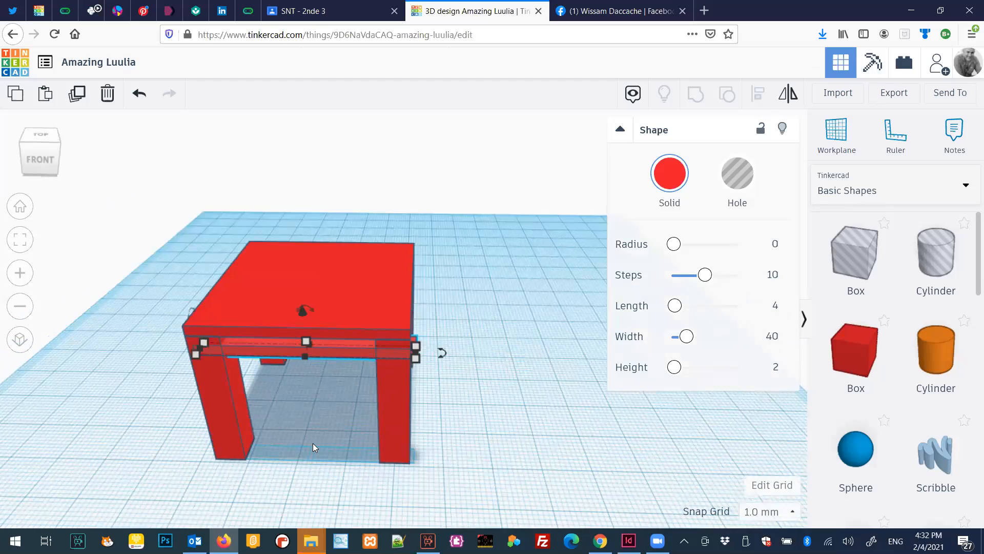
{"action": "key", "text": "Left"}
{"action": "key", "text": "Left"}
{"action": "key", "text": "Right"}
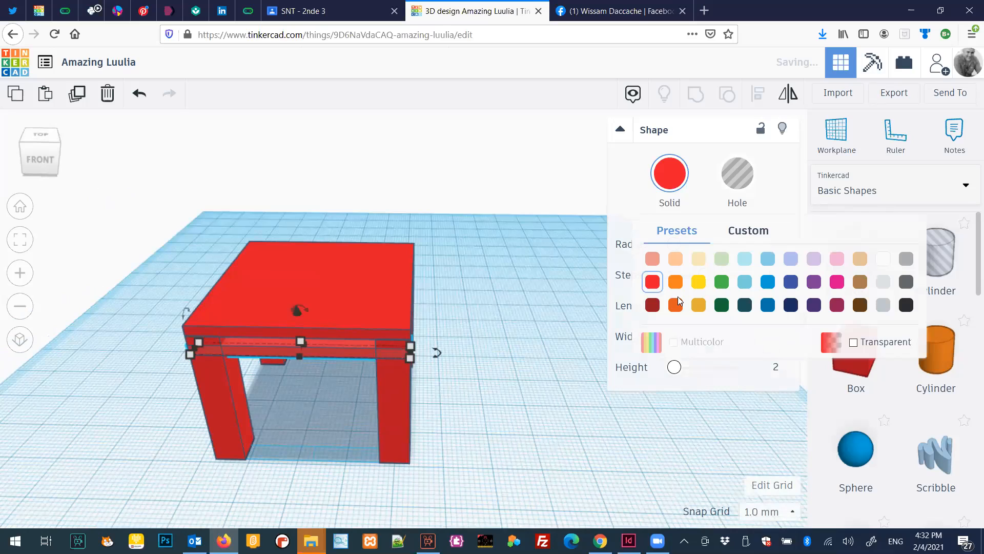
Step: Colour the front slat green and deselect it
{"action": "left_click", "coordinate": [721, 282]}
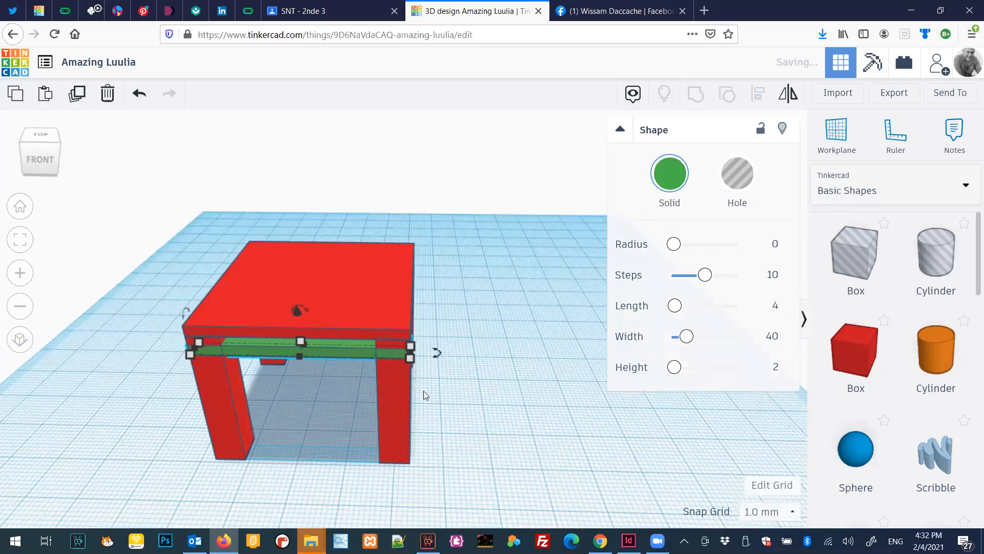
{"action": "left_click", "coordinate": [291, 395]}
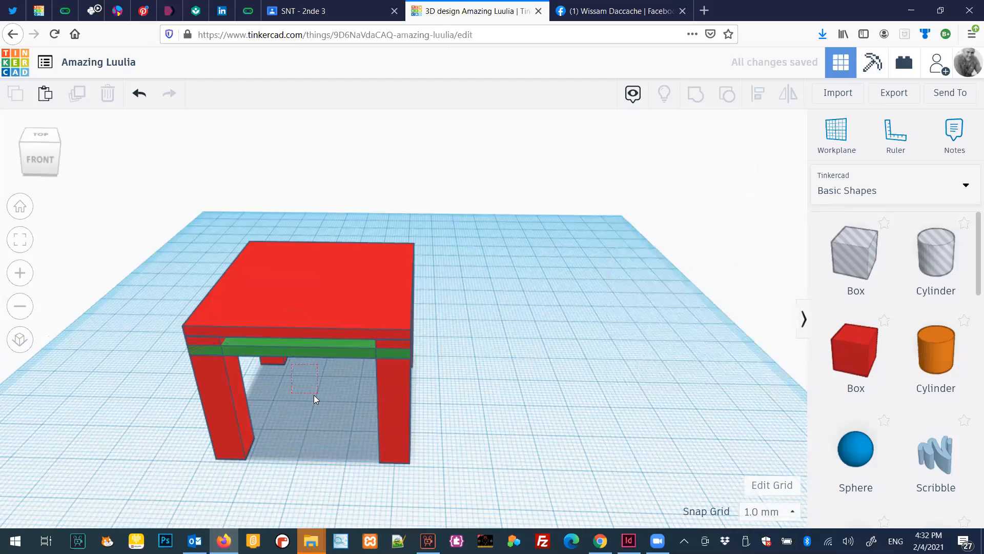
{"action": "right_click_drag", "start_coordinate": [366, 367], "coordinate": [378, 383]}
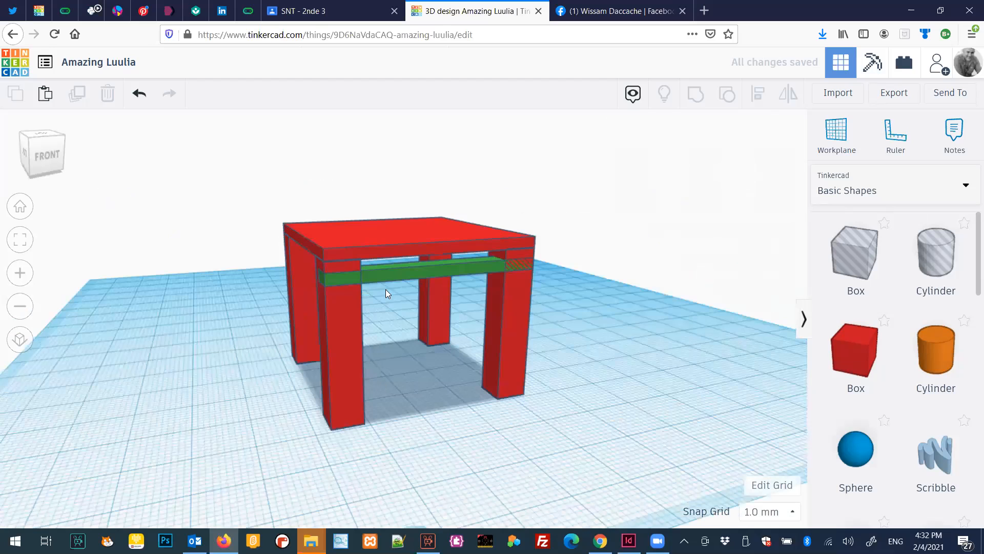
{"action": "right_click_drag", "start_coordinate": [393, 282], "coordinate": [394, 287]}
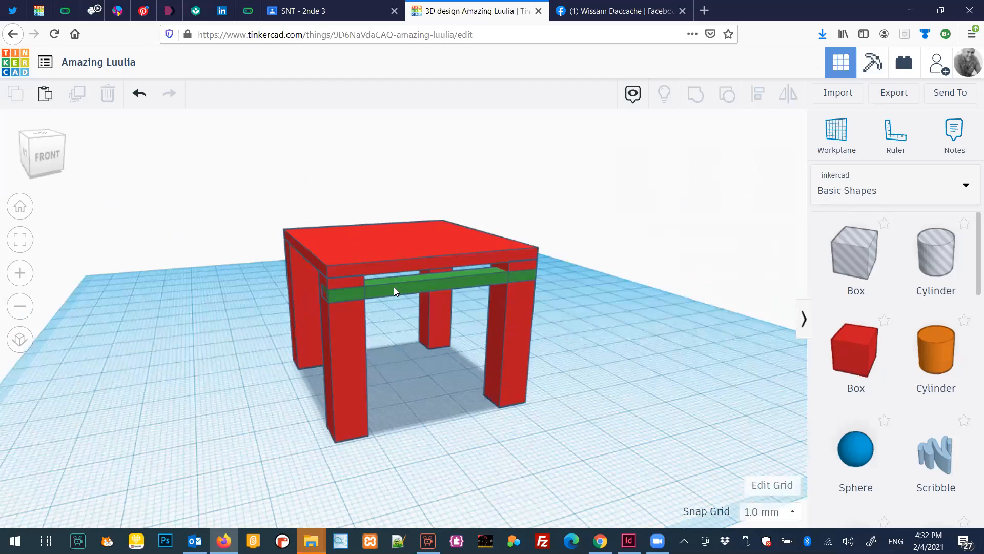
Step: Duplicate the green slat and move the copy back across the two front legs, in line with the original
{"action": "left_click", "coordinate": [393, 291]}
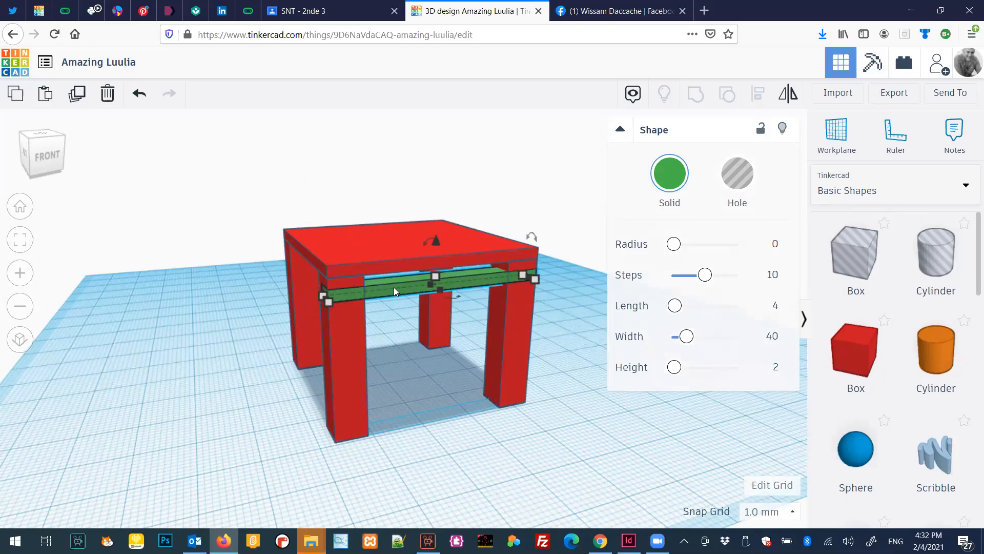
{"action": "left_click_drag", "start_coordinate": [394, 291], "coordinate": [461, 288]}
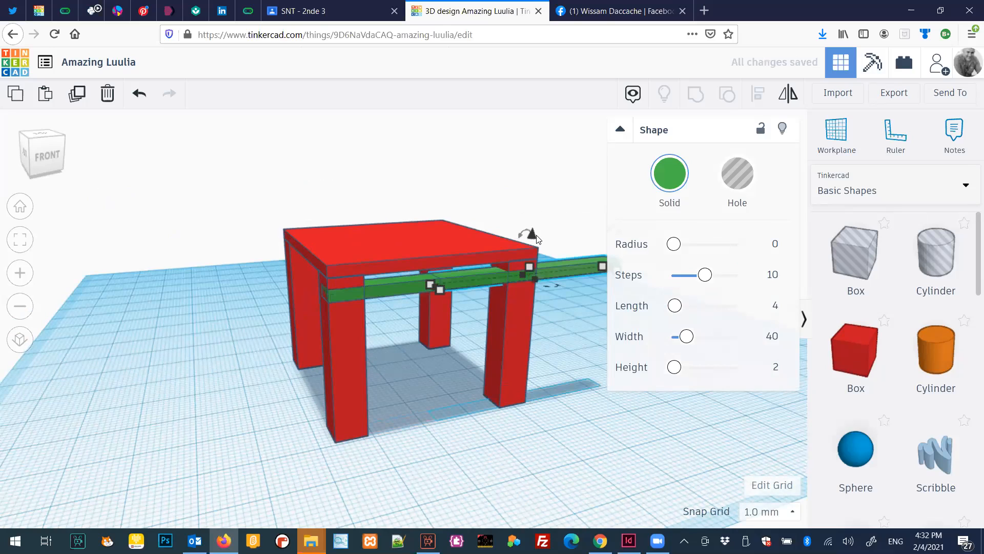
{"action": "key", "text": "Left"}
{"action": "key", "text": "Left"}
{"action": "key", "text": "Left"}
{"action": "key", "text": "Left"}
{"action": "key", "text": "Left"}
{"action": "key", "text": "Left"}
{"action": "key", "text": "Left"}
{"action": "key", "text": "Left"}
{"action": "key", "text": "Left"}
{"action": "key", "text": "Left"}
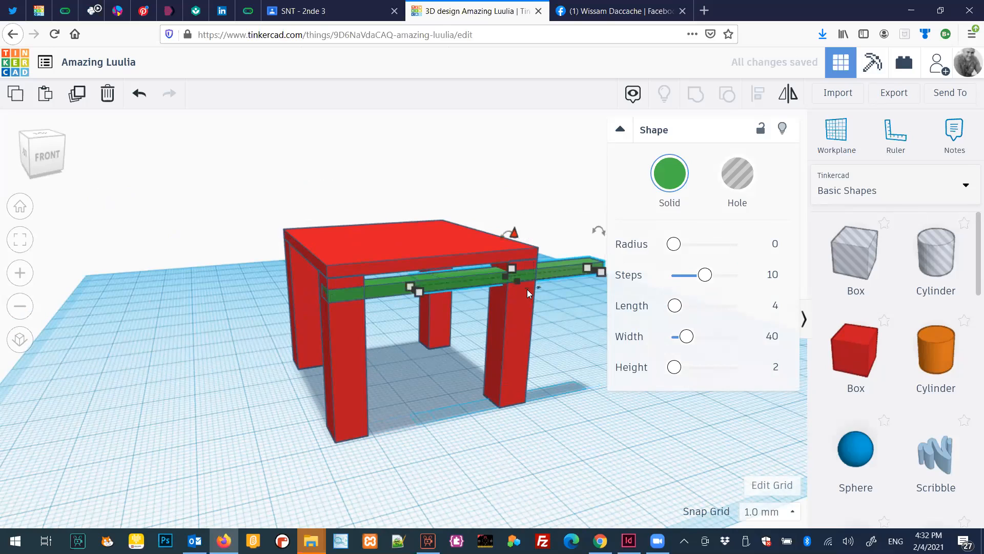
{"action": "key", "text": "Left"}
{"action": "key", "text": "Left"}
{"action": "key", "text": "Left"}
{"action": "key", "text": "Left"}
{"action": "key", "text": "Left"}
{"action": "key", "text": "Left"}
{"action": "key", "text": "Left"}
{"action": "key", "text": "Left"}
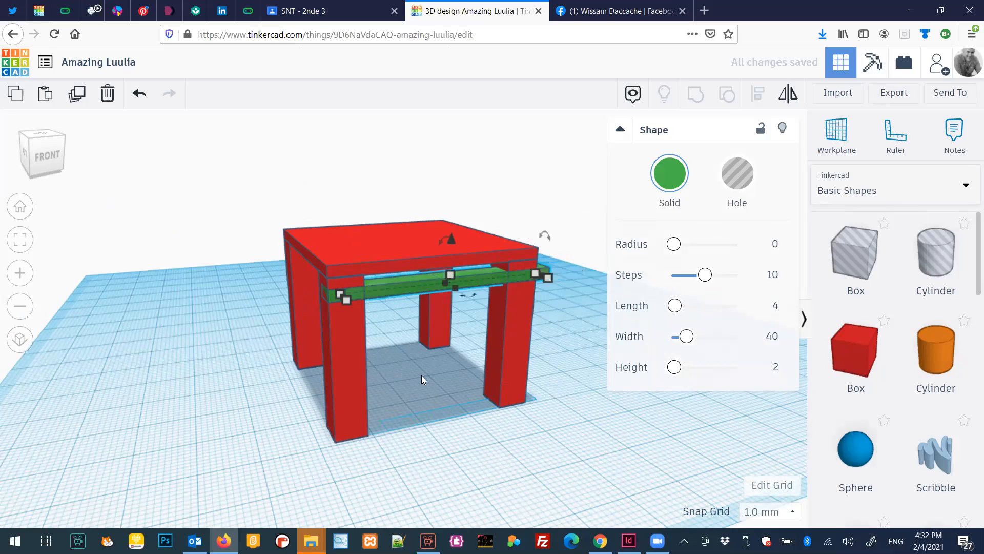
{"action": "key", "text": "Left"}
{"action": "key", "text": "Left"}
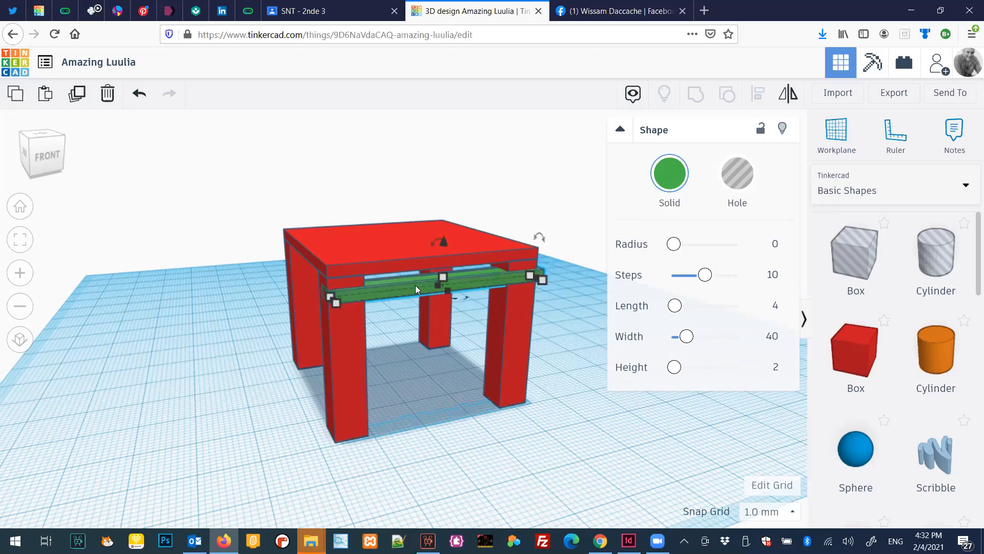
Step: Lower the slat copy to 22 mm above the workplane, directly below the first green slat
{"action": "left_click_drag", "start_coordinate": [439, 241], "coordinate": [440, 252]}
{"action": "left_click", "coordinate": [621, 131]}
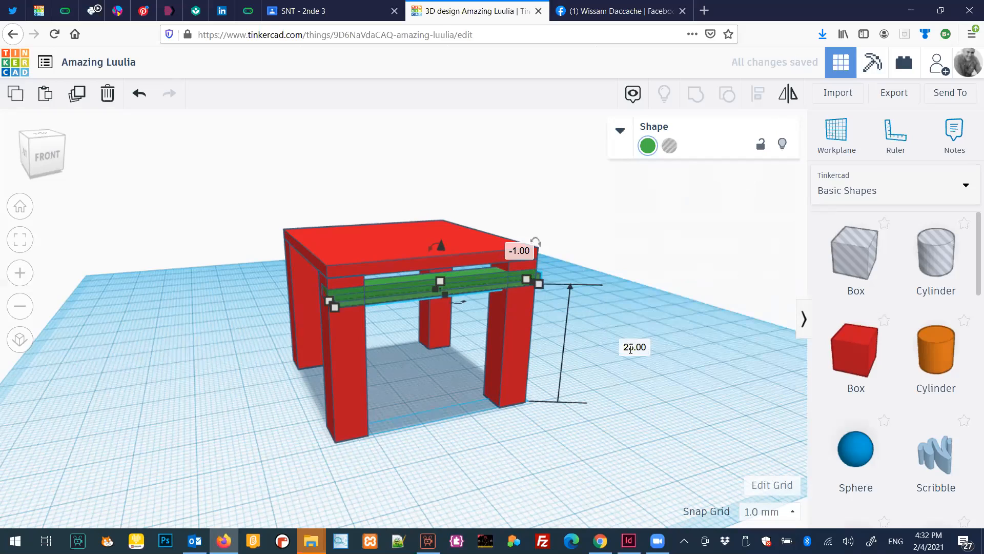
{"action": "key", "text": "ctrl+Down"}
{"action": "left_click", "coordinate": [634, 349]}
{"action": "type", "text": "22"}
{"action": "key", "text": "Return"}
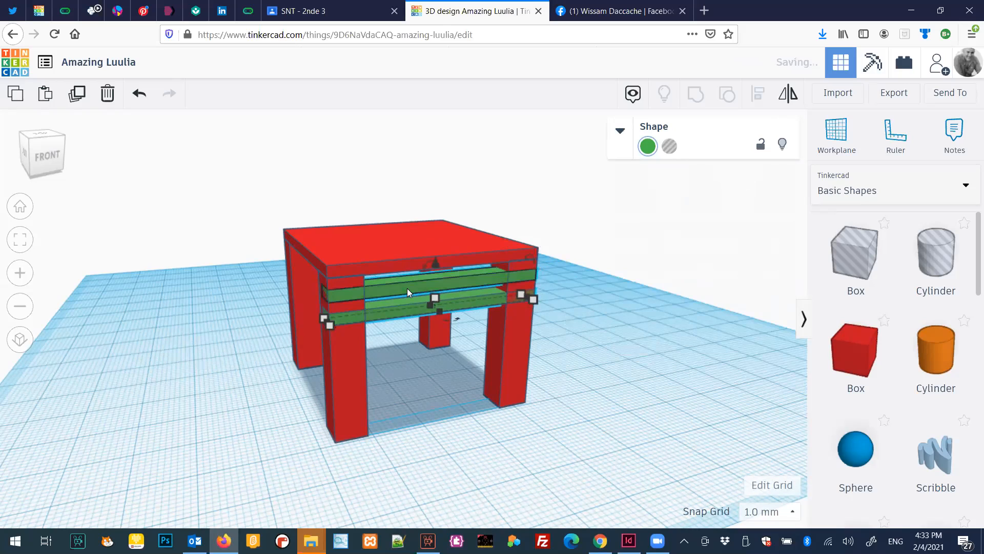
Step: Duplicate the two green front slats together and shift the copies partway back toward the two front legs
{"action": "left_click", "coordinate": [408, 290], "text": "shift"}
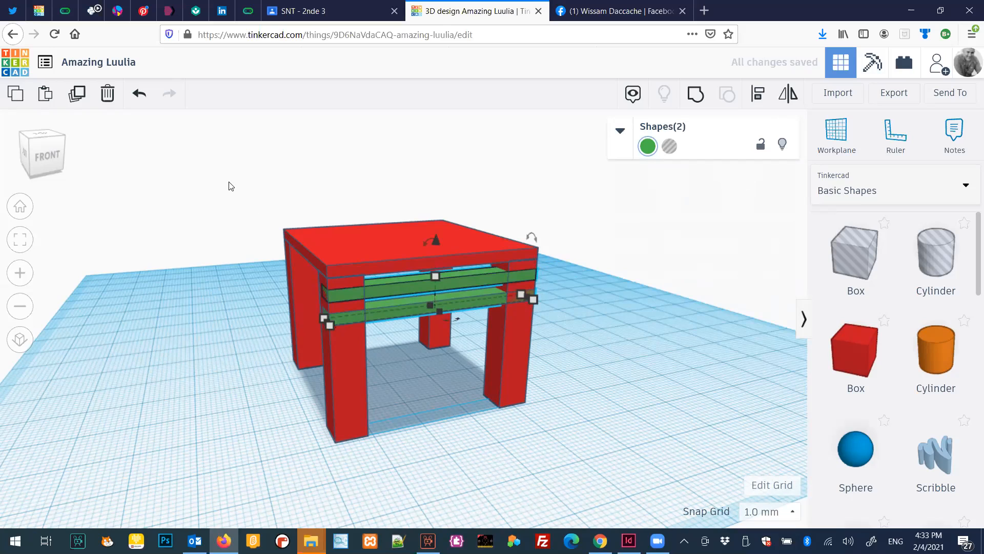
{"action": "key", "text": "ctrl+v"}
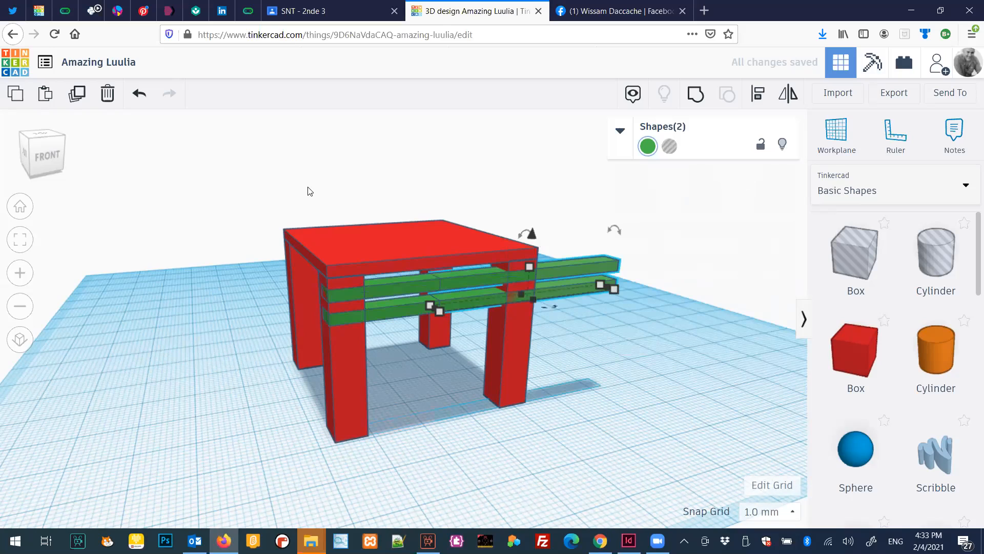
{"action": "key", "text": "Left"}
{"action": "key", "text": "Left"}
{"action": "key", "text": "Left"}
{"action": "key", "text": "Left"}
{"action": "key", "text": "Left"}
Step: Lower the two copied slats to 14 mm above the workplane
{"action": "left_click_drag", "start_coordinate": [506, 231], "coordinate": [514, 309]}
{"action": "left_click", "coordinate": [689, 369]}
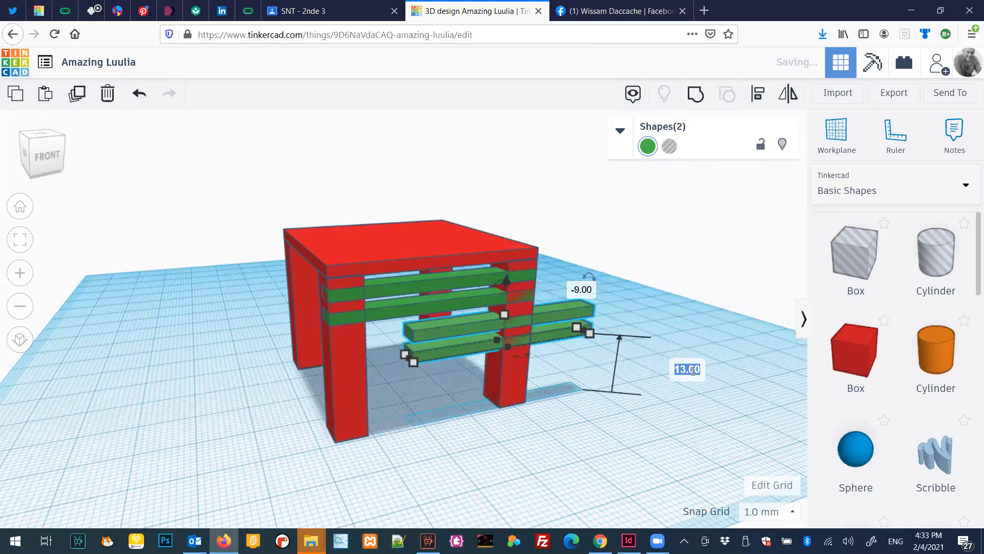
{"action": "type", "text": "12"}
{"action": "key", "text": "Return"}
{"action": "left_click", "coordinate": [688, 371]}
{"action": "type", "text": "14"}
{"action": "key", "text": "Return"}
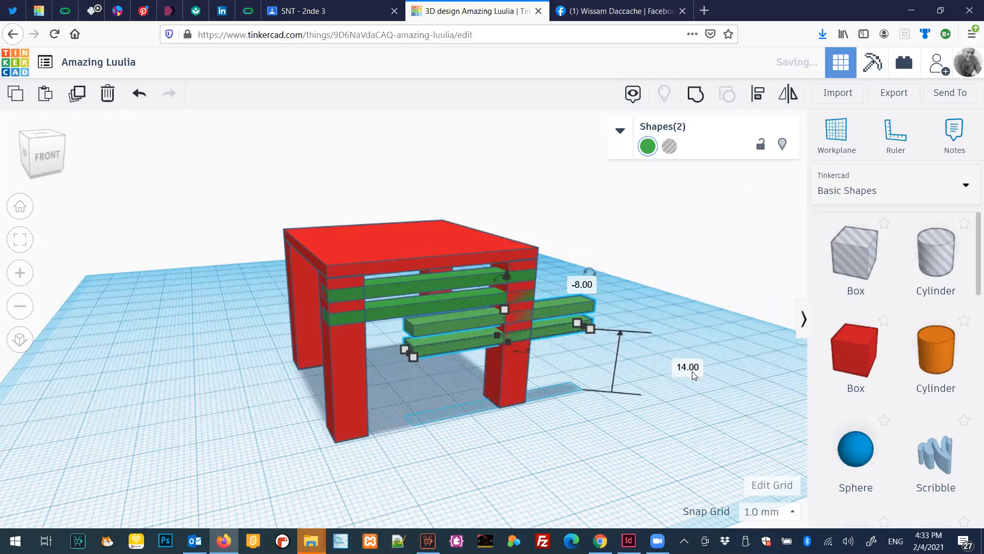
Step: Move the two lowered slats across the front legs in line with the upper pair and deselect them
{"action": "key", "text": "Right"}
{"action": "key", "text": "Left"}
{"action": "key", "text": "shift+Left"}
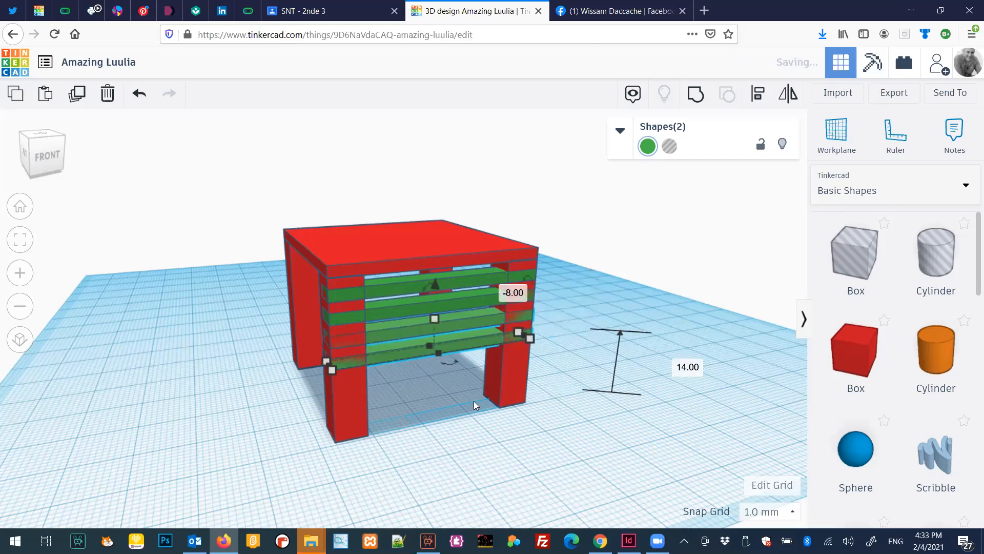
{"action": "mouse_move", "coordinate": [426, 408]}
{"action": "right_mouse_down"}
{"action": "mouse_move", "coordinate": [364, 390]}
{"action": "mouse_move", "coordinate": [423, 396]}
{"action": "right_mouse_up"}
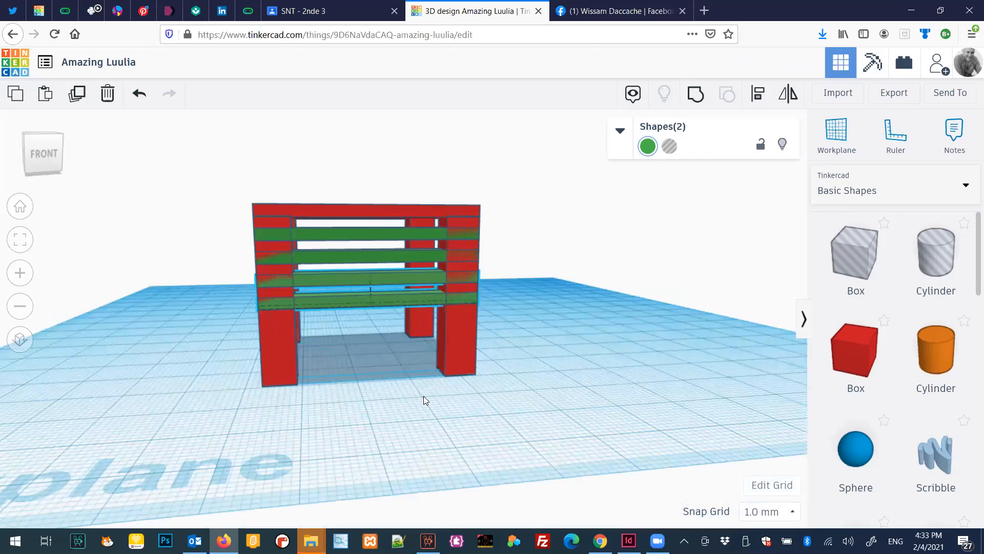
{"action": "right_click_drag", "start_coordinate": [401, 388], "coordinate": [422, 408]}
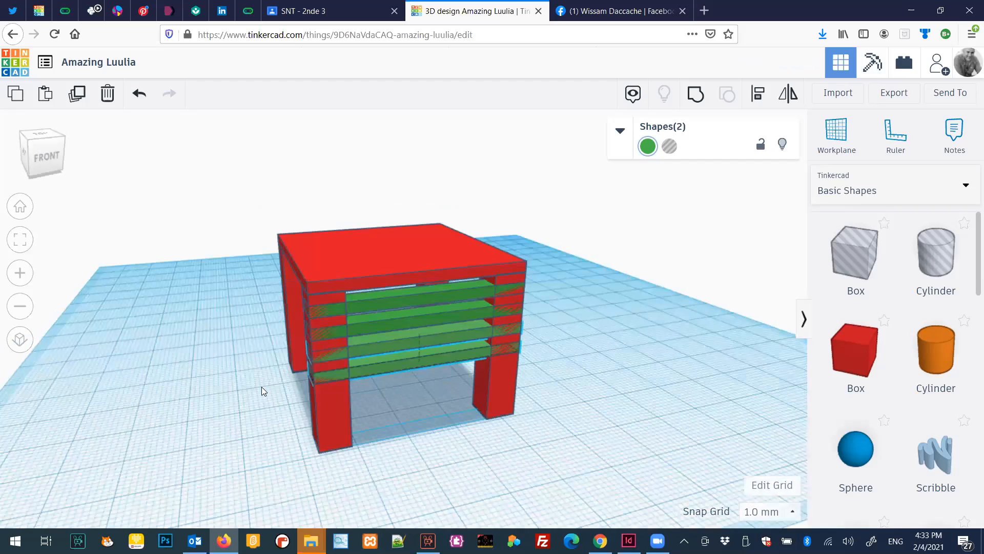
{"action": "left_click", "coordinate": [243, 389]}
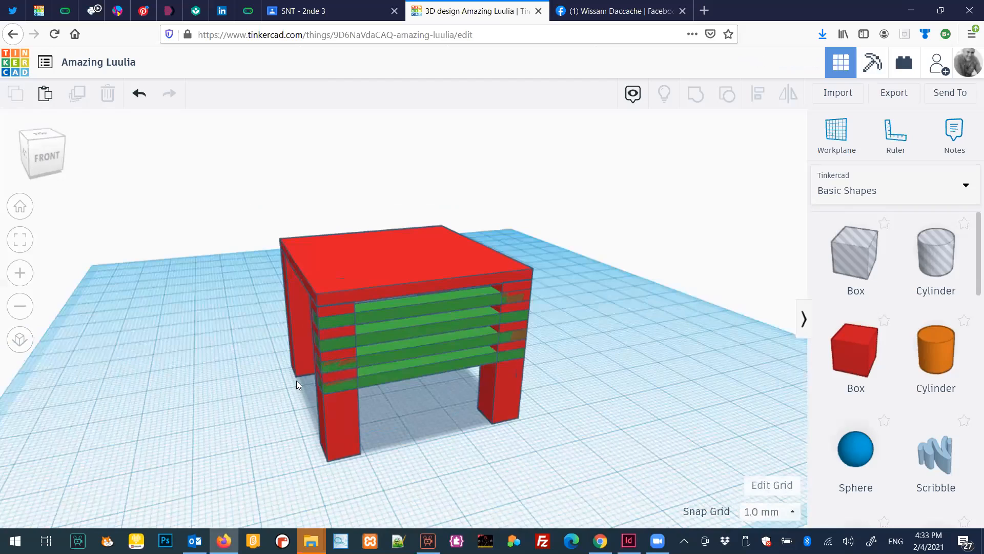
Step: Select the four green front slats, duplicate them and rotate the copies 90° about the vertical axis
{"action": "right_click_drag", "start_coordinate": [297, 381], "coordinate": [349, 358]}
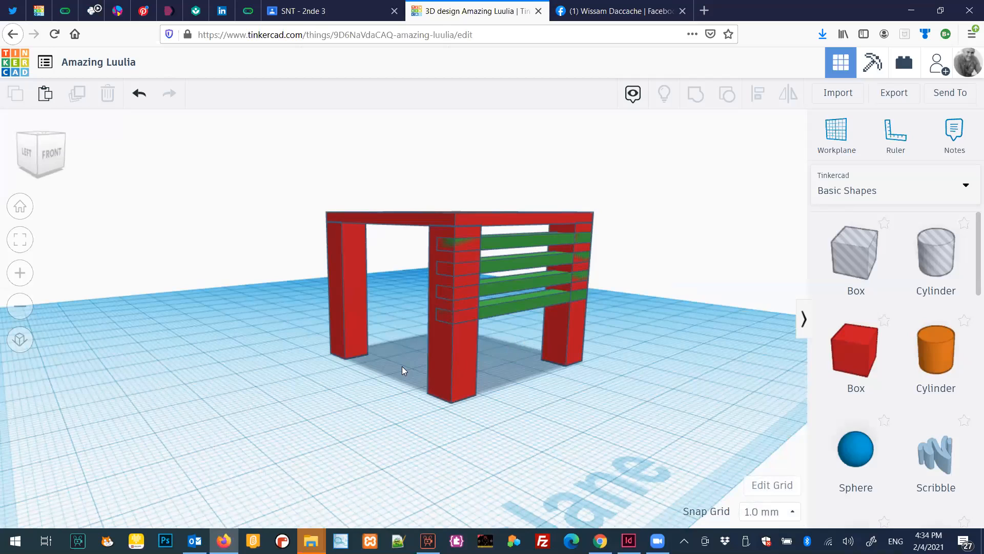
{"action": "right_click_drag", "start_coordinate": [385, 363], "coordinate": [390, 366]}
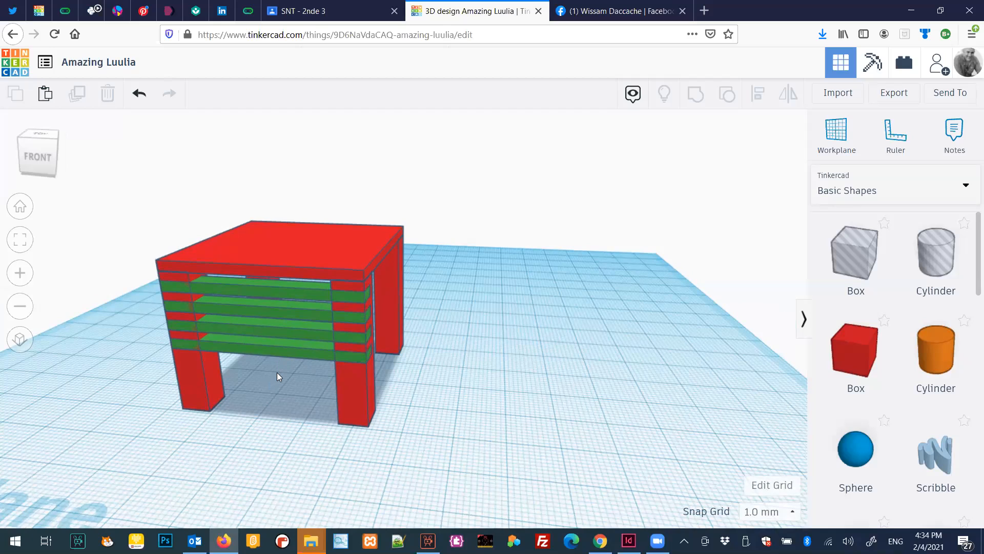
{"action": "left_click_drag", "start_coordinate": [283, 363], "coordinate": [301, 326]}
{"action": "left_click_drag", "start_coordinate": [301, 287], "coordinate": [302, 286]}
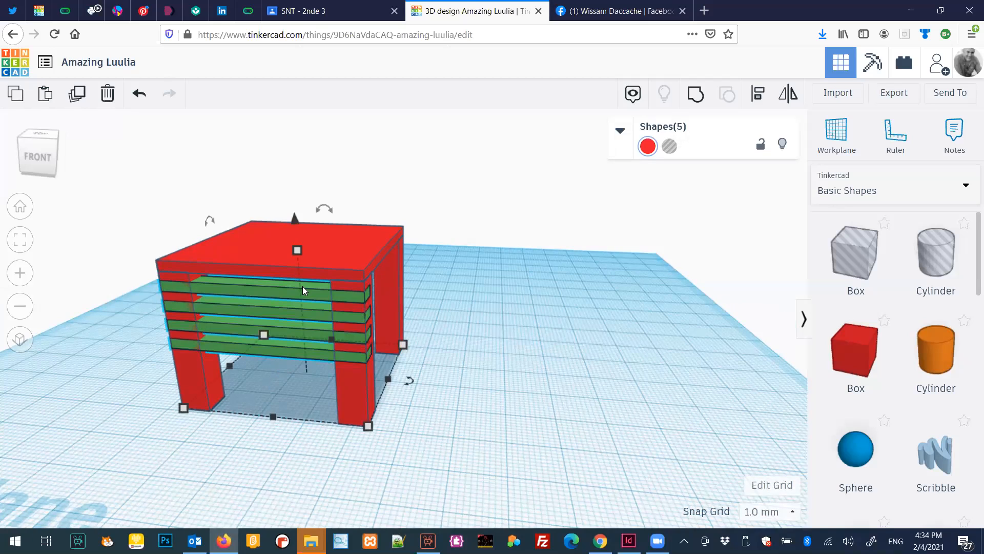
{"action": "key", "text": "ctrl+d"}
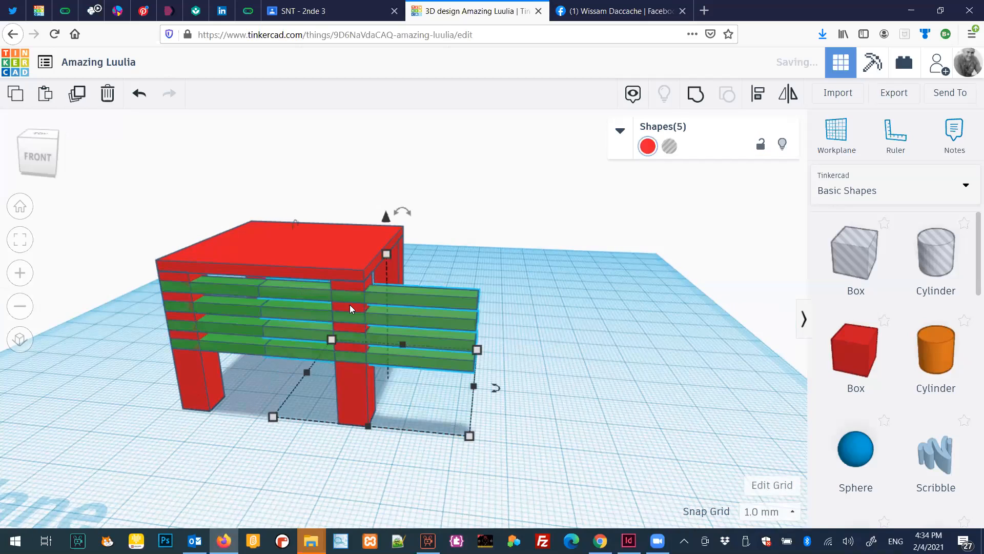
{"action": "left_click_drag", "start_coordinate": [499, 388], "coordinate": [498, 387]}
{"action": "left_click", "coordinate": [597, 396]}
{"action": "type", "text": "90"}
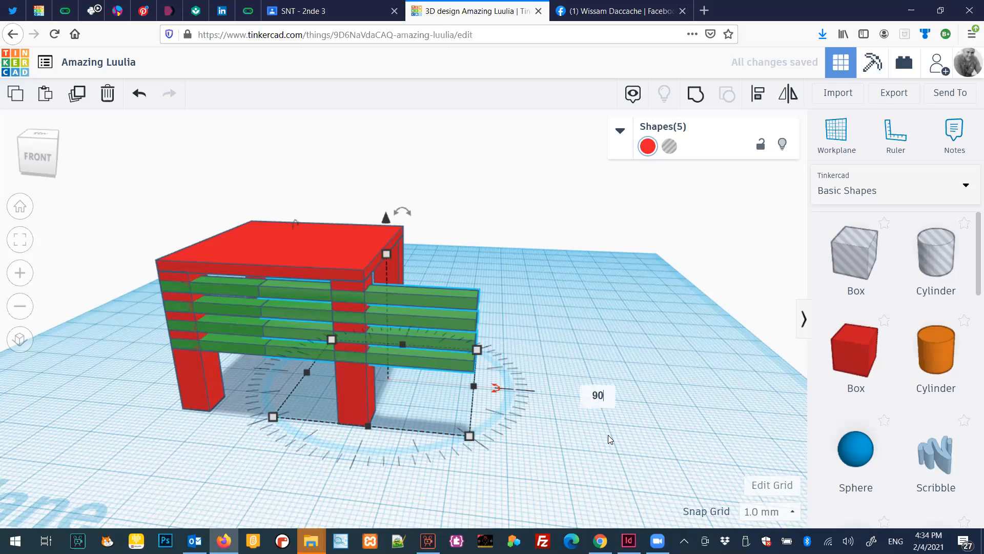
{"action": "key", "text": "Return"}
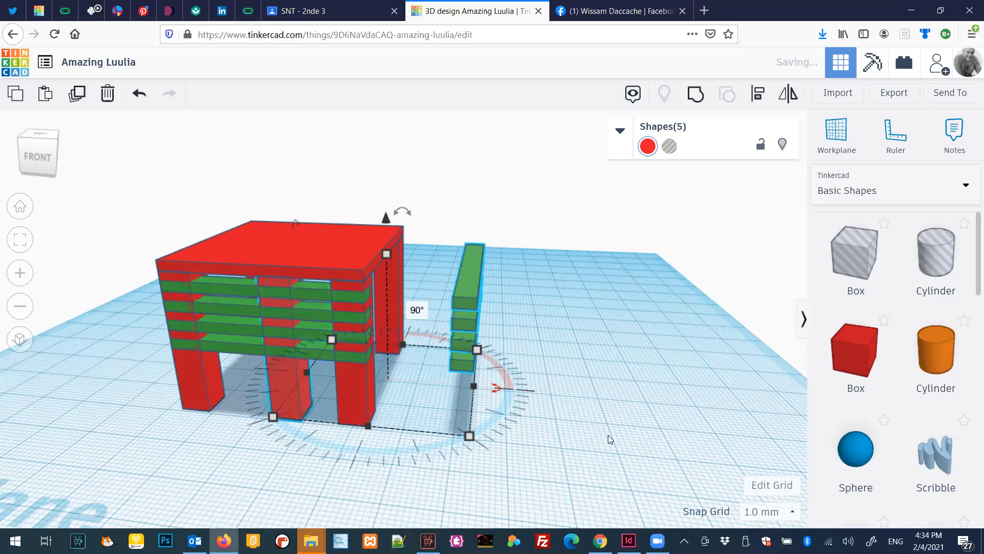
Step: Shift the rotated copies closer to the table and delete the extra red leg copied with them
{"action": "key", "text": "Left"}
{"action": "key", "text": "Left"}
{"action": "key", "text": "Left"}
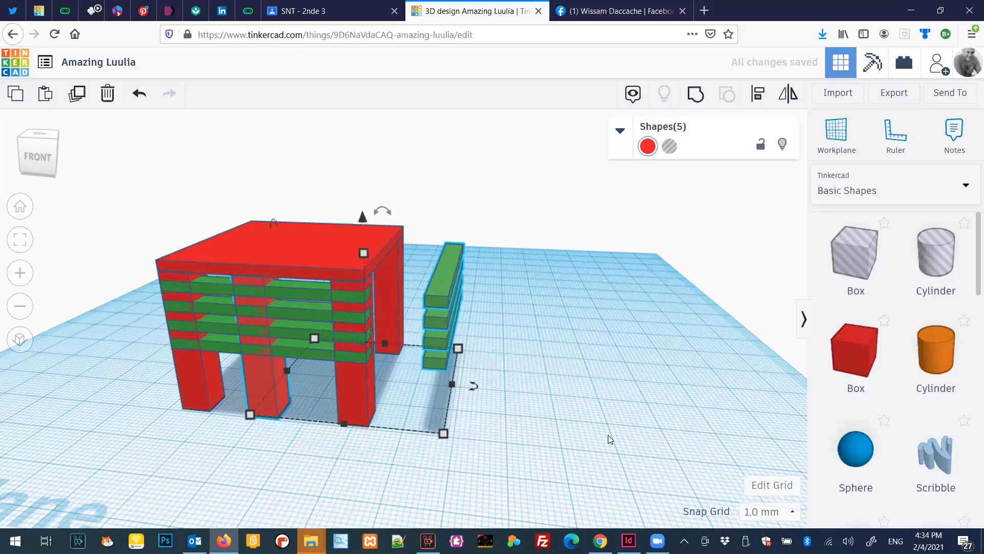
{"action": "key", "text": "Left"}
{"action": "key", "text": "Left"}
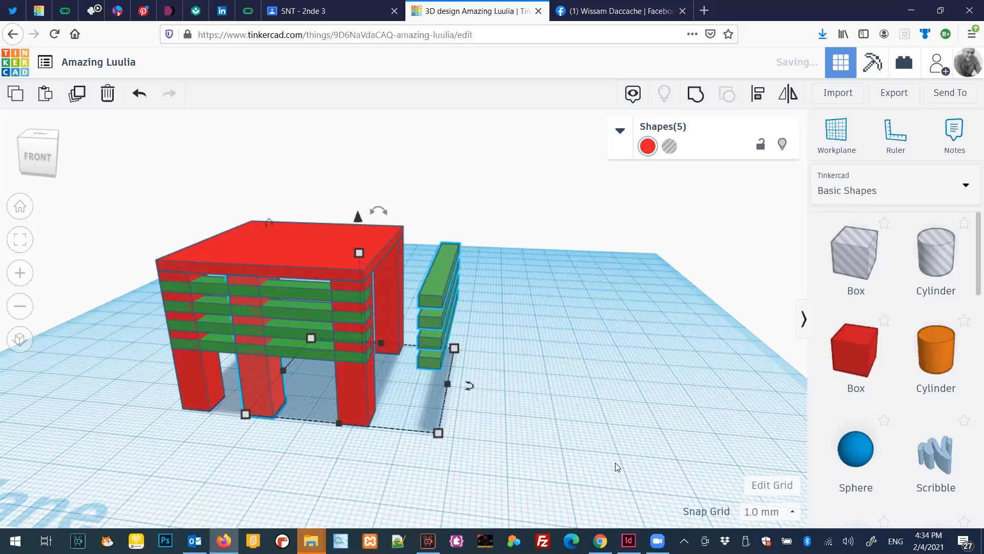
{"action": "left_click", "coordinate": [264, 397]}
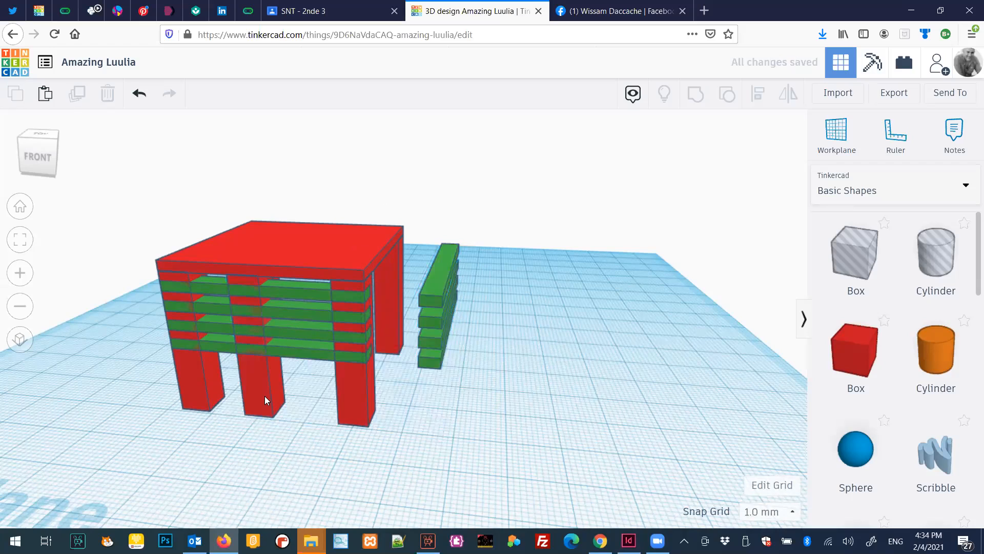
{"action": "key", "text": "Delete"}
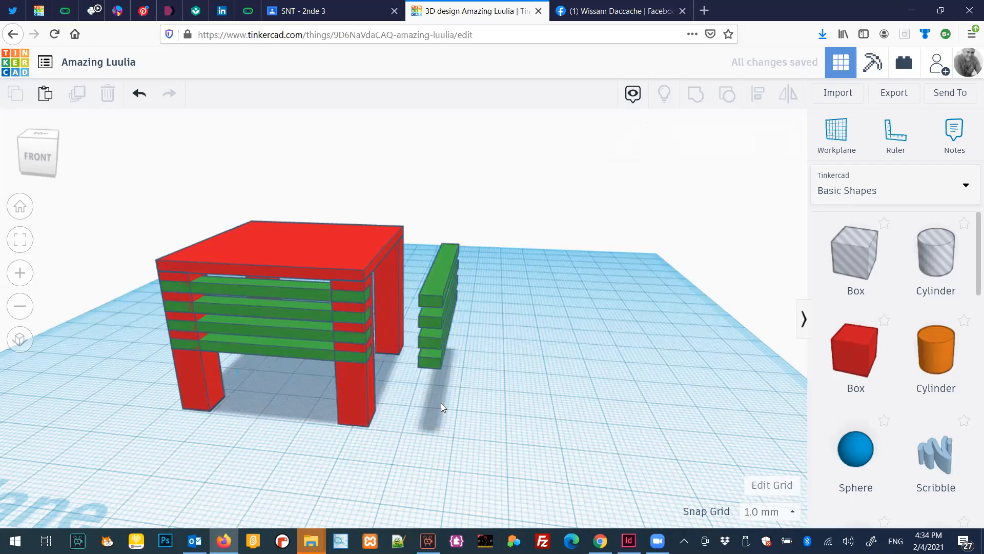
Step: Move the four rotated slats onto the table's right side so they span its two legs, and deselect them
{"action": "left_click_drag", "start_coordinate": [450, 303], "coordinate": [495, 381]}
{"action": "key", "text": "Left"}
{"action": "key", "text": "Left"}
{"action": "key", "text": "Left"}
{"action": "key", "text": "Left"}
{"action": "key", "text": "Left"}
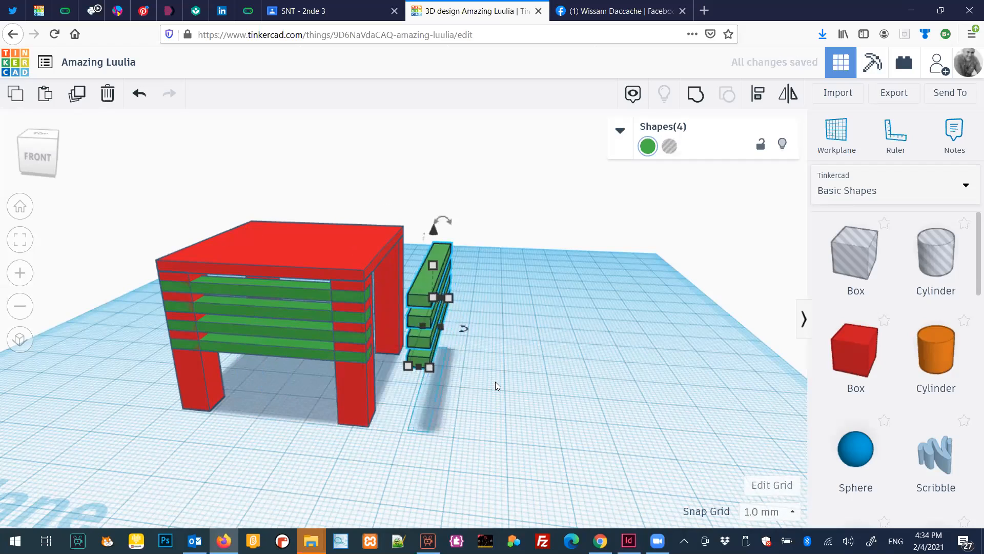
{"action": "right_click_drag", "start_coordinate": [481, 388], "coordinate": [397, 415]}
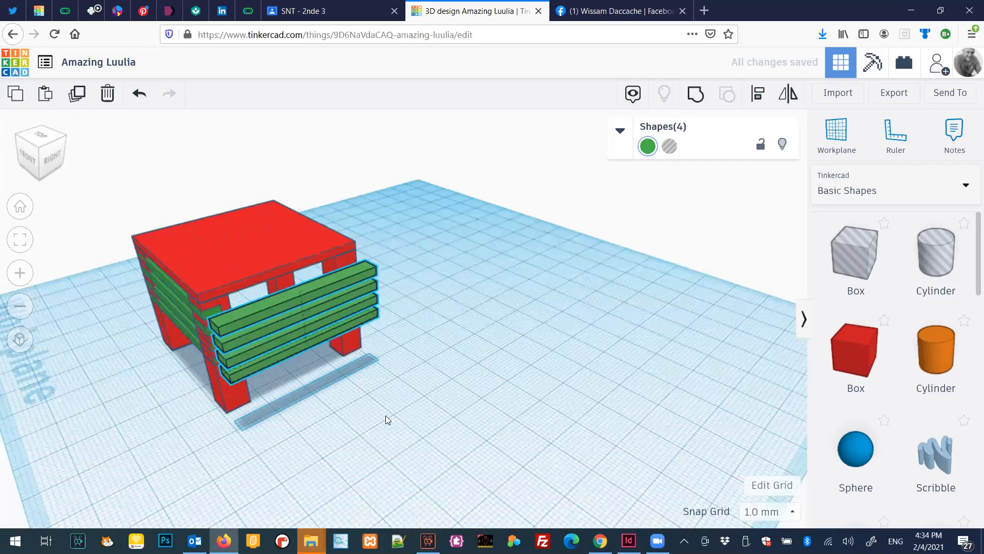
{"action": "key", "text": "Left"}
{"action": "key", "text": "Left"}
{"action": "key", "text": "Left"}
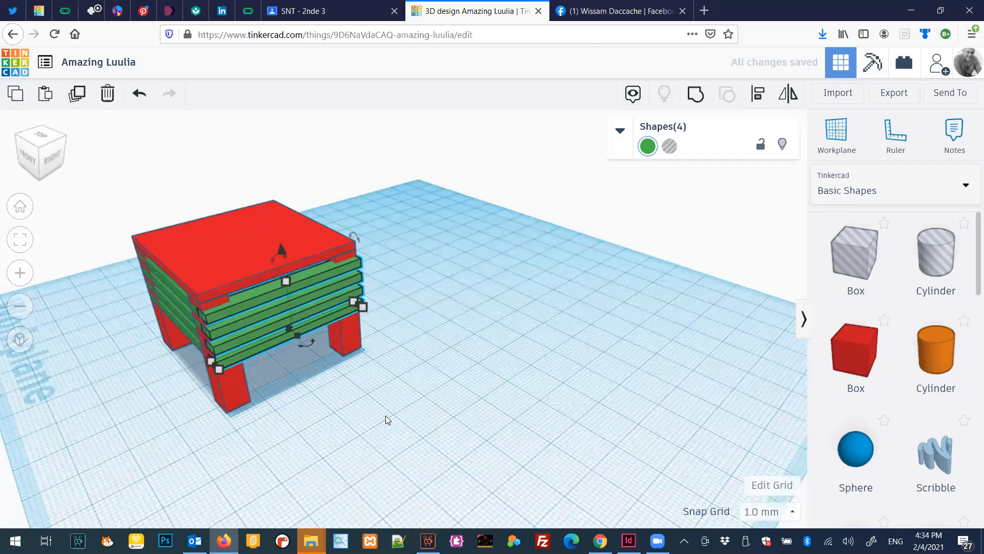
{"action": "key", "text": "Left"}
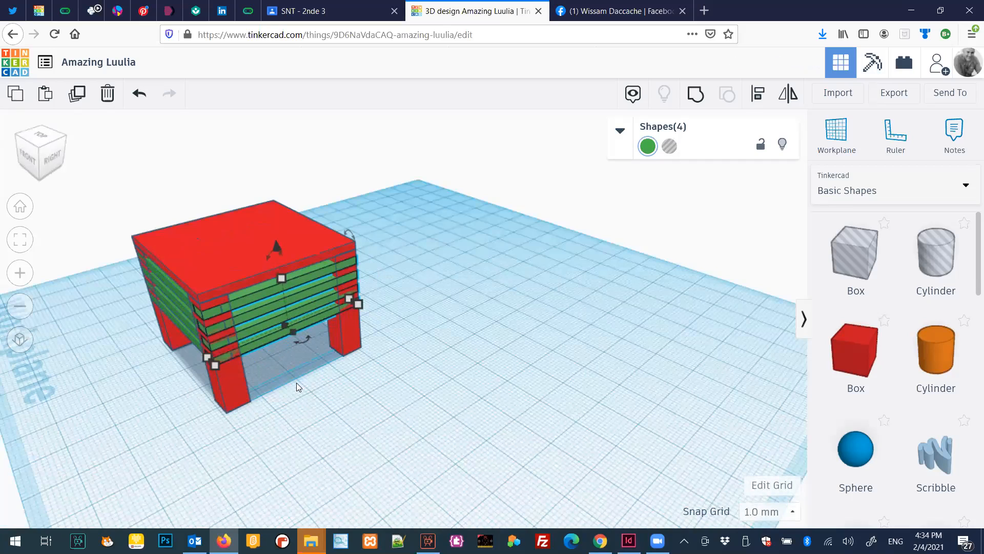
{"action": "right_click_drag", "start_coordinate": [288, 383], "coordinate": [226, 373]}
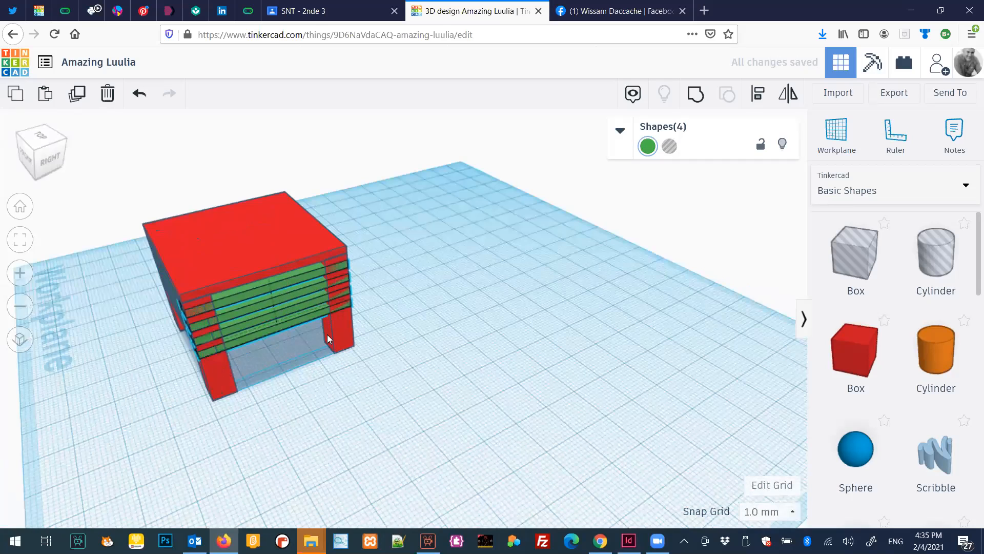
{"action": "left_click", "coordinate": [393, 324]}
Step: Duplicate the four green slats on the table's right side and rotate the copies 90° about the vertical axis
{"action": "right_click_drag", "start_coordinate": [393, 323], "coordinate": [338, 295]}
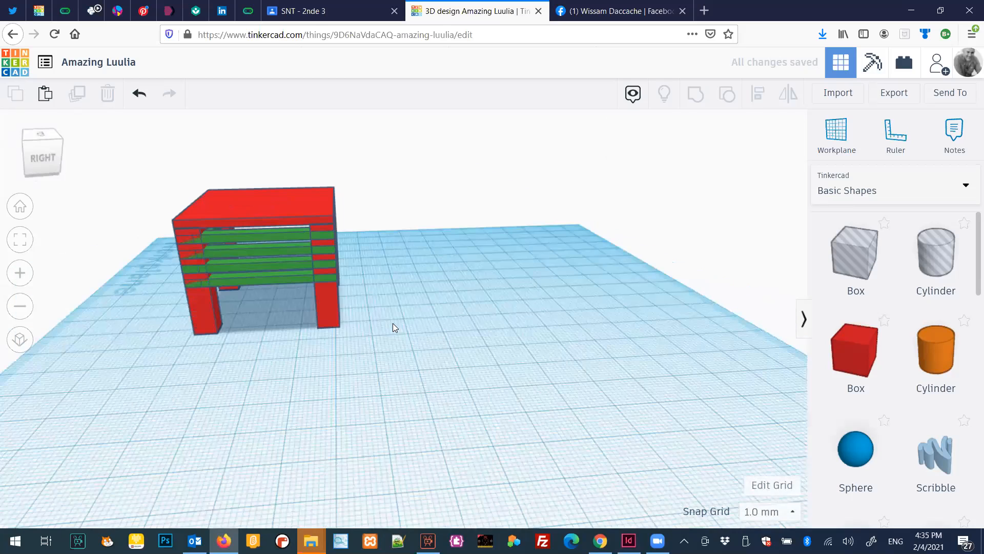
{"action": "scroll", "coordinate": [184, 213], "scroll_direction": "up", "scroll_amount": 3}
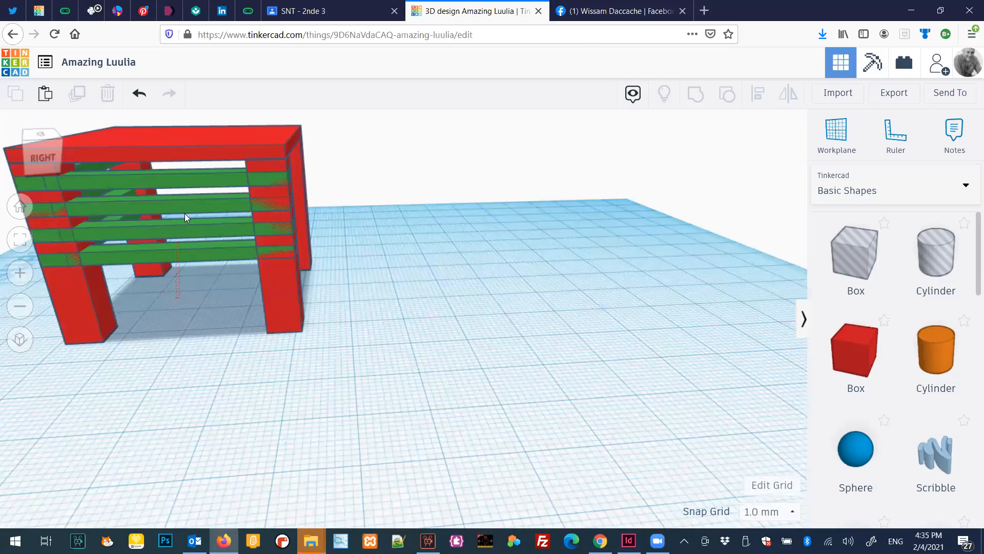
{"action": "left_click", "coordinate": [186, 169]}
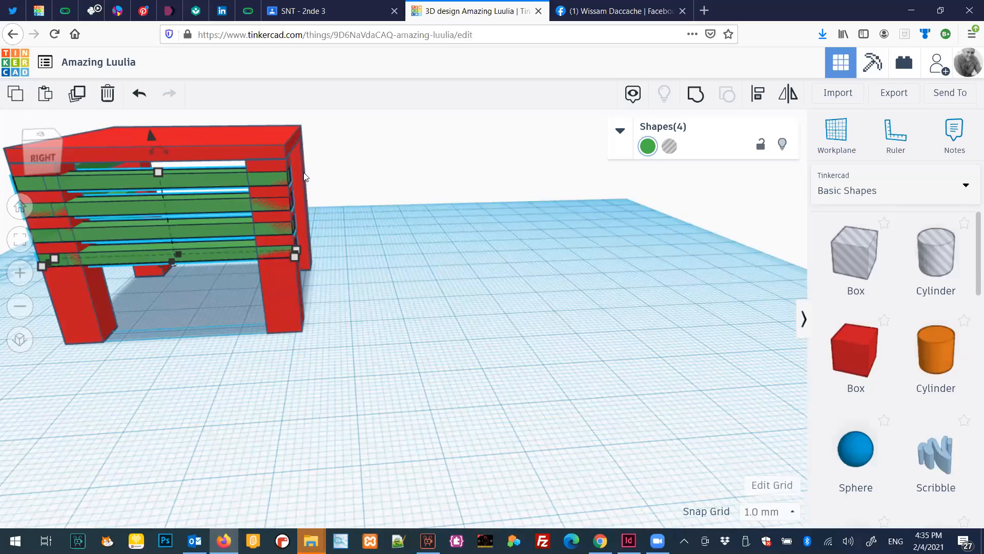
{"action": "key", "text": "ctrl+v"}
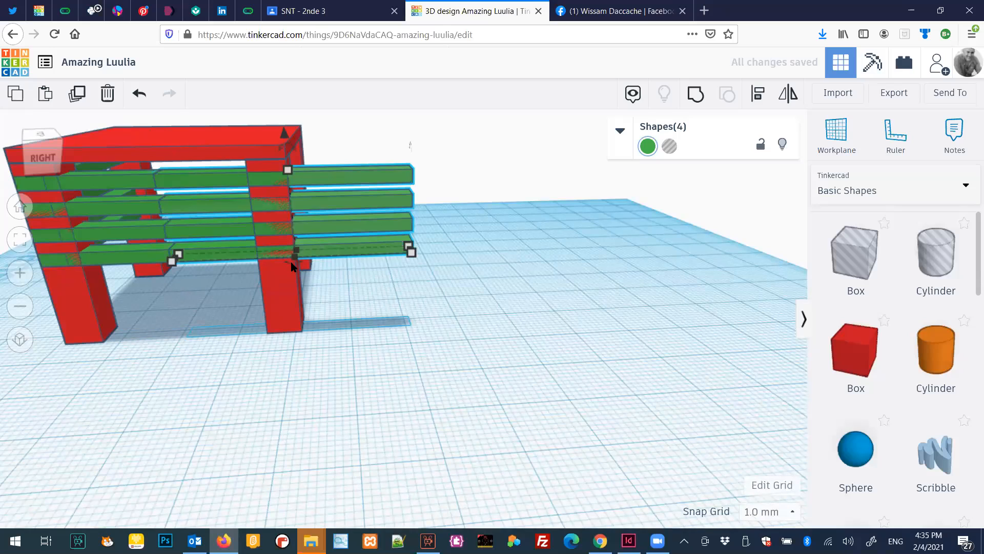
{"action": "mouse_move", "coordinate": [288, 262]}
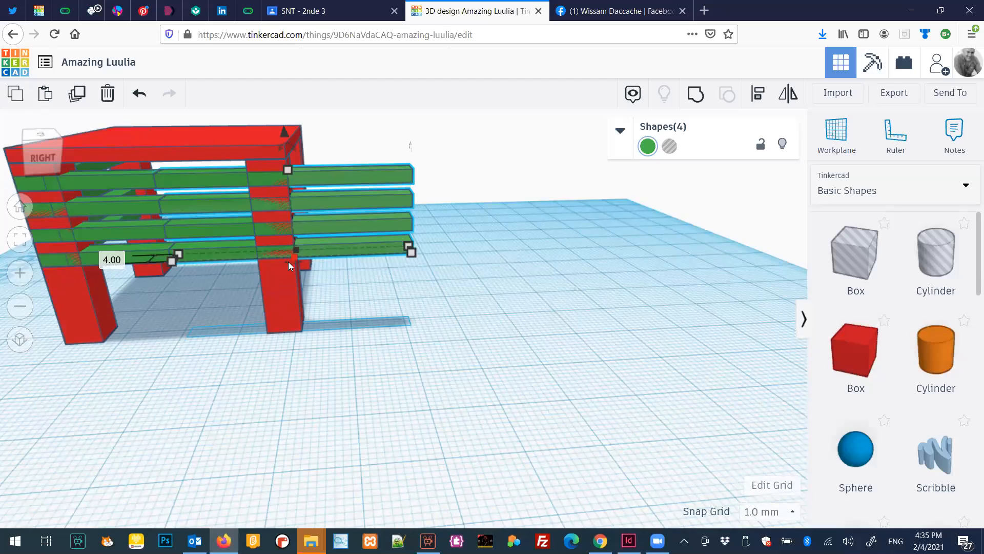
{"action": "right_click_drag", "start_coordinate": [365, 296], "coordinate": [418, 300]}
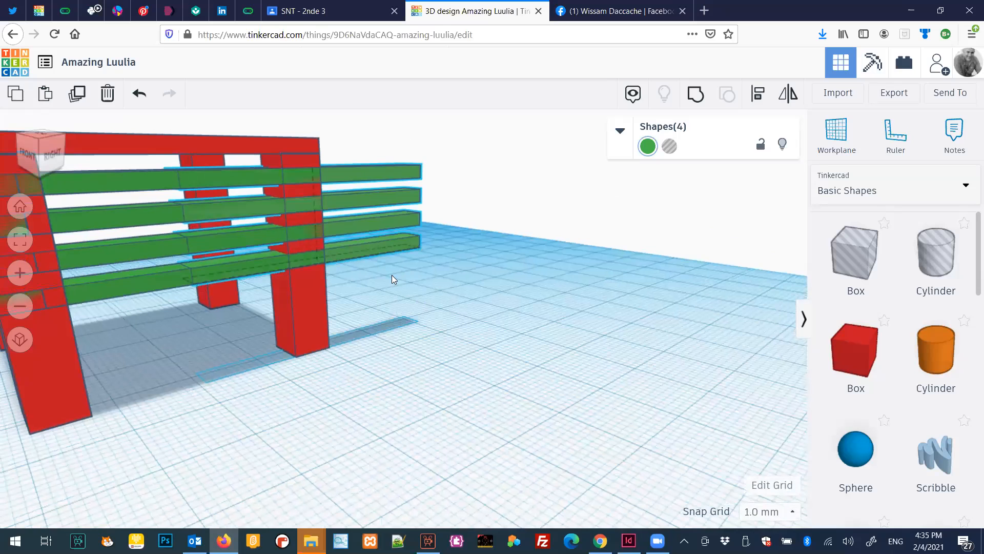
{"action": "right_click_drag", "start_coordinate": [387, 274], "coordinate": [406, 278]}
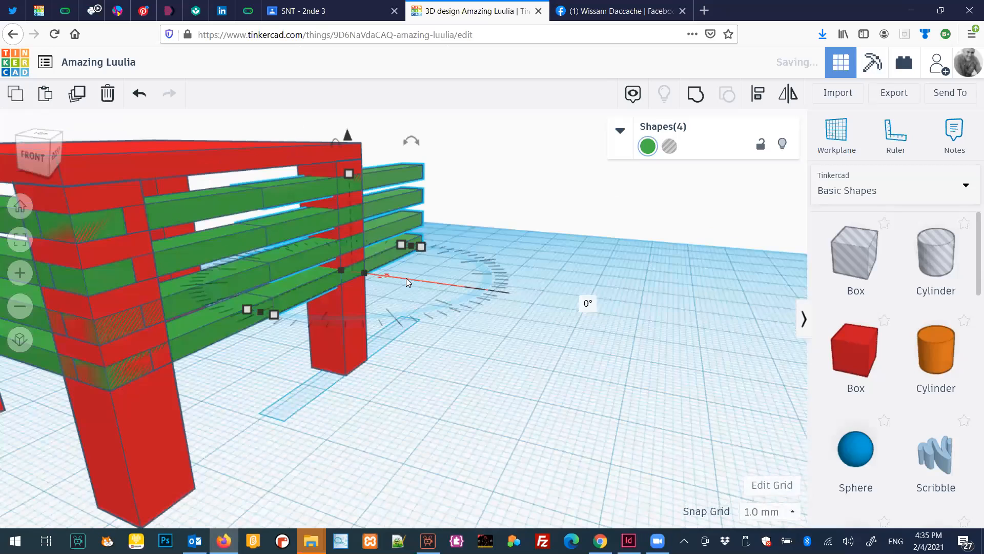
{"action": "left_click", "coordinate": [589, 304]}
{"action": "type", "text": "90"}
{"action": "key", "text": "Return"}
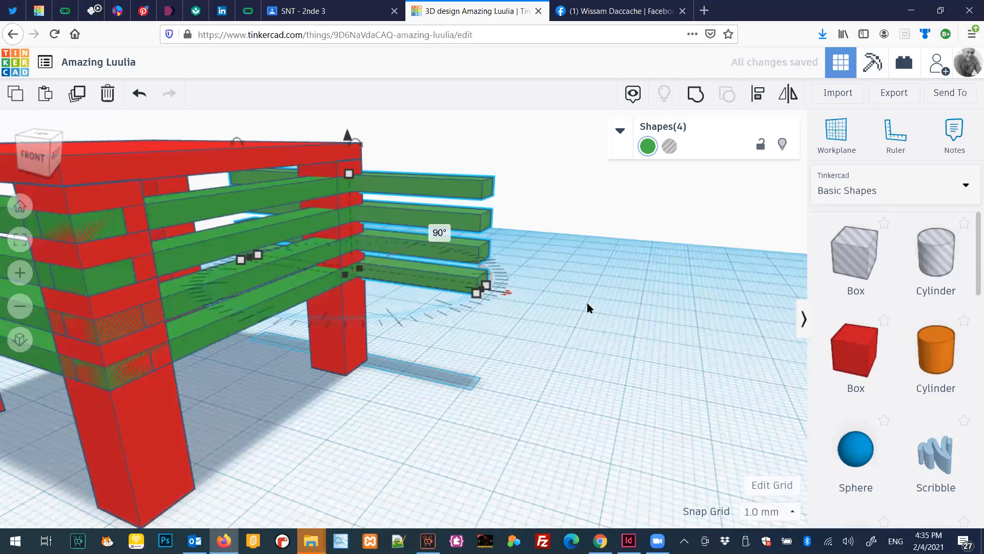
Step: Move the four rotated slats onto the table's back side so they span its two legs, and deselect them
{"action": "key", "text": "shift+Left"}
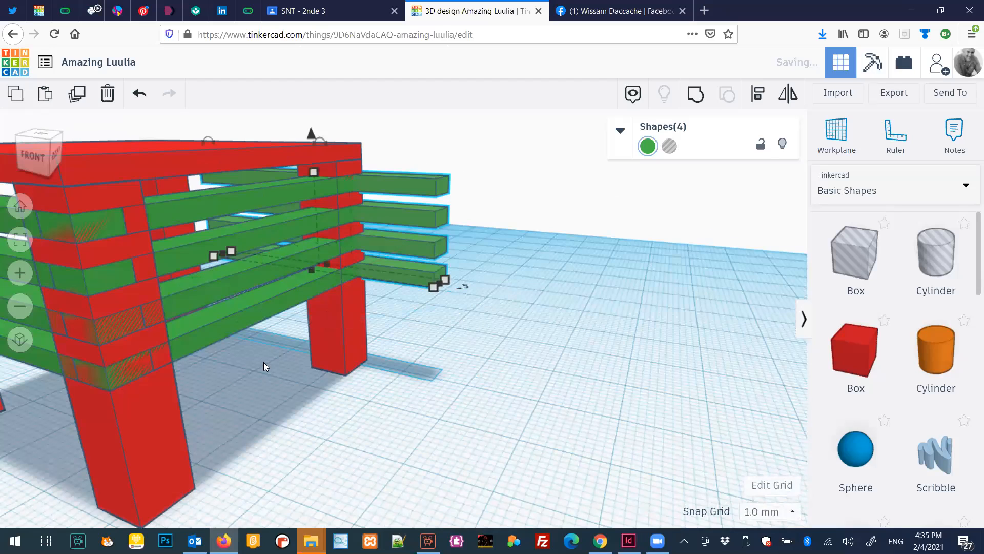
{"action": "right_click_drag", "start_coordinate": [264, 362], "coordinate": [213, 351]}
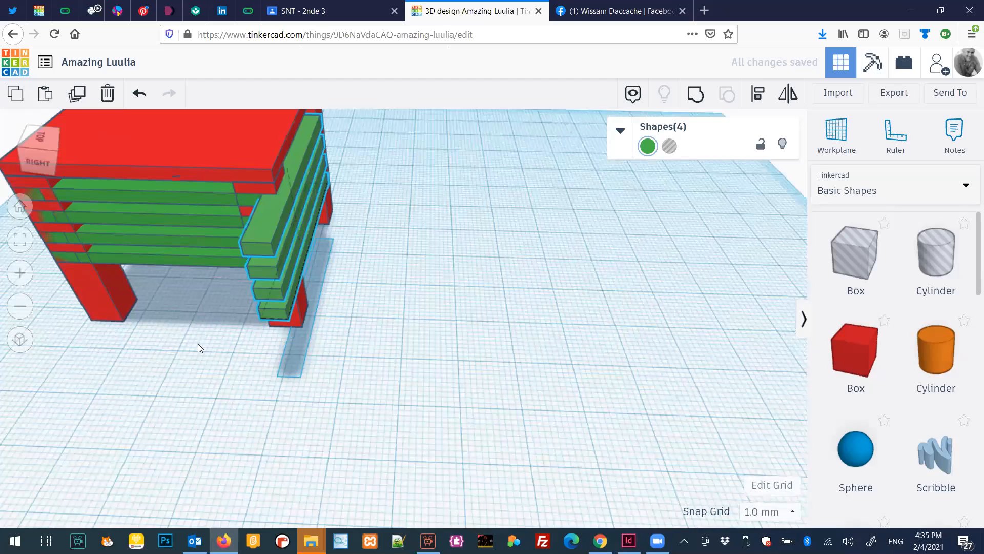
{"action": "right_click_drag", "start_coordinate": [198, 344], "coordinate": [159, 320]}
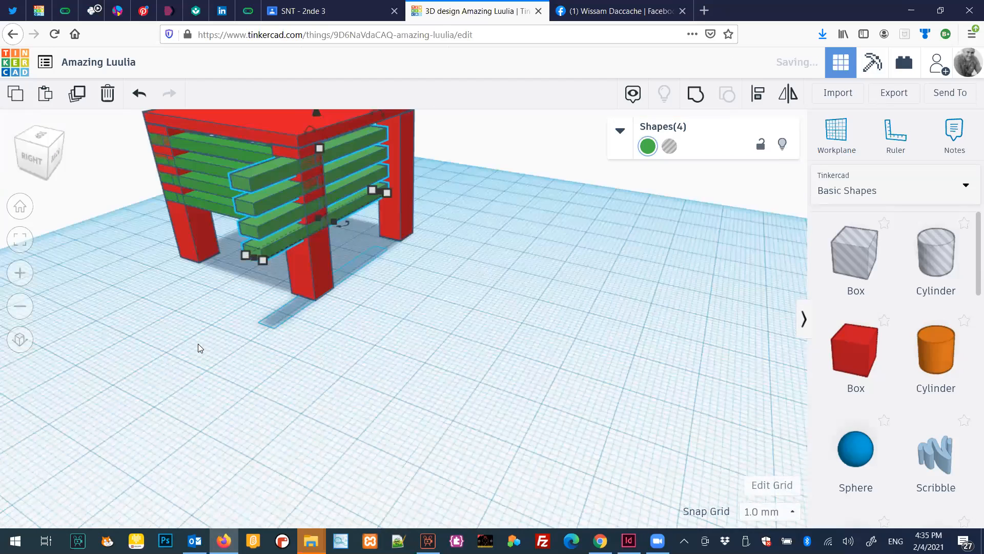
{"action": "key", "text": "Up"}
{"action": "key", "text": "Up"}
{"action": "key", "text": "Up"}
{"action": "key", "text": "Up"}
{"action": "key", "text": "Up"}
{"action": "key", "text": "Up"}
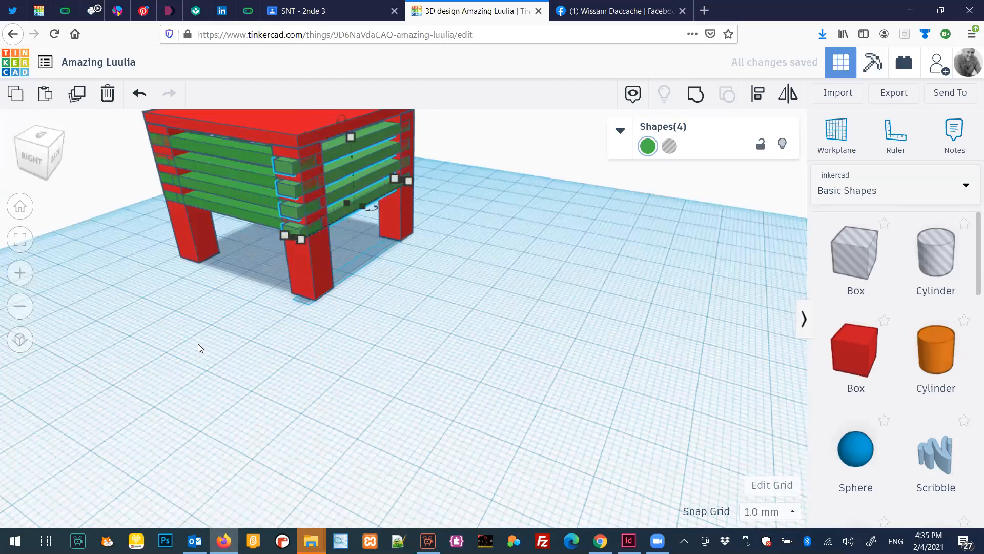
{"action": "key", "text": "Up"}
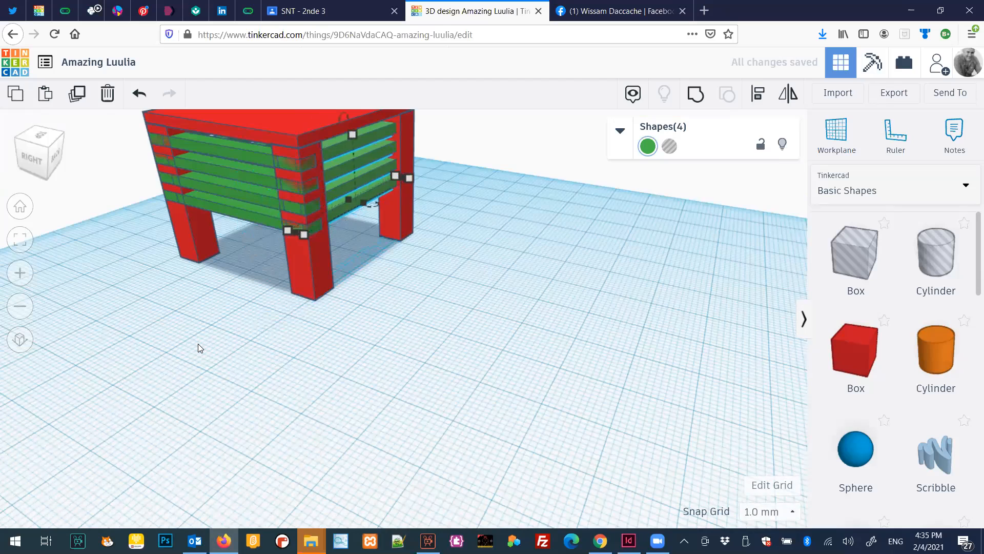
{"action": "key", "text": "Right"}
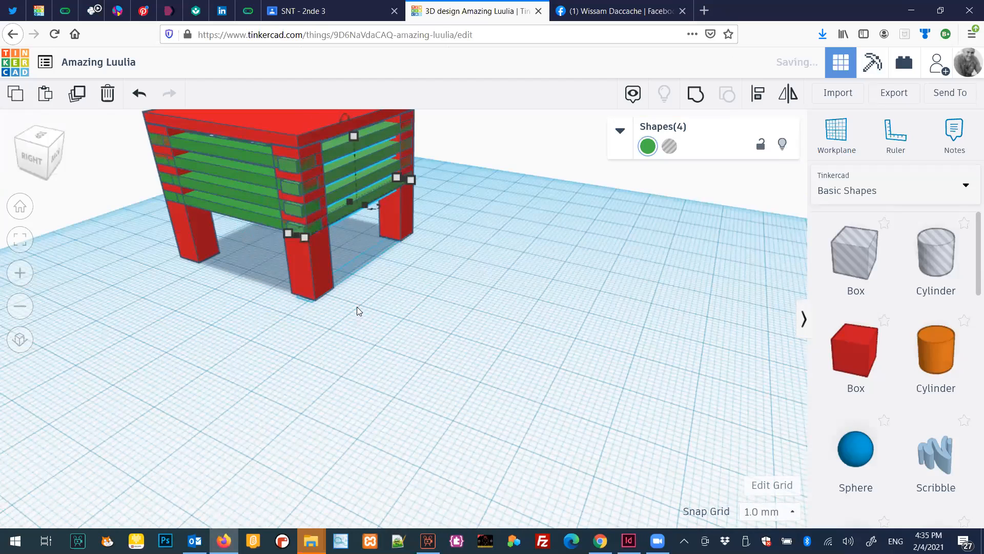
{"action": "scroll", "coordinate": [387, 271], "scroll_direction": "up", "scroll_amount": 2}
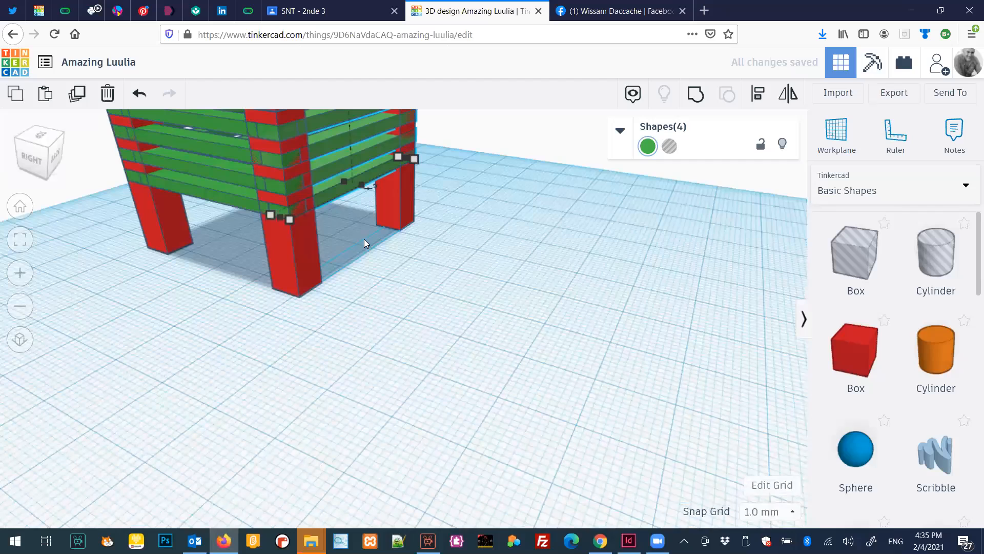
{"action": "left_click", "coordinate": [378, 276]}
{"action": "scroll", "coordinate": [378, 276], "scroll_direction": "up", "scroll_amount": 1}
{"action": "scroll", "coordinate": [378, 277], "scroll_direction": "up", "scroll_amount": 1}
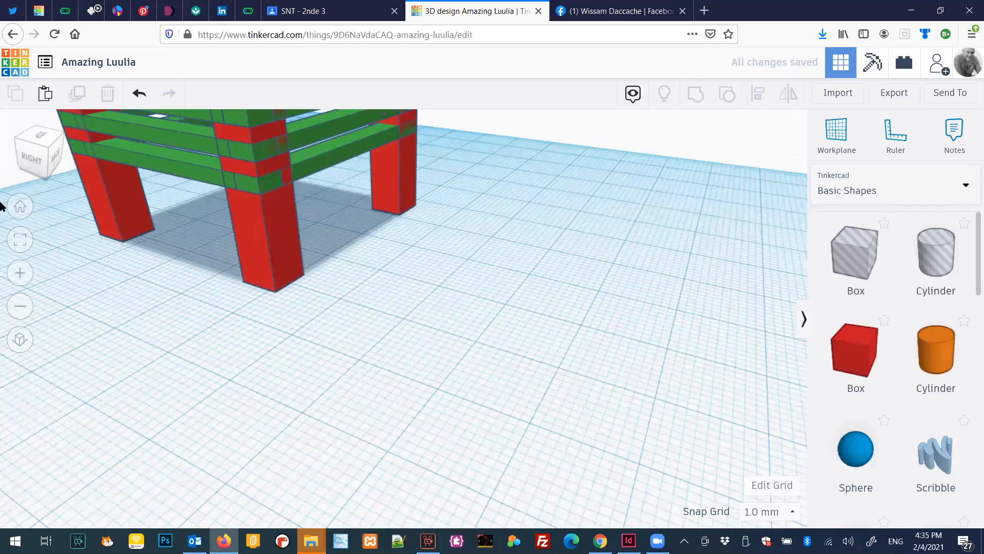
Step: Select eight green slats from two sides of the table and paste a copy of them
{"action": "left_click", "coordinate": [19, 342]}
{"action": "left_click", "coordinate": [19, 215]}
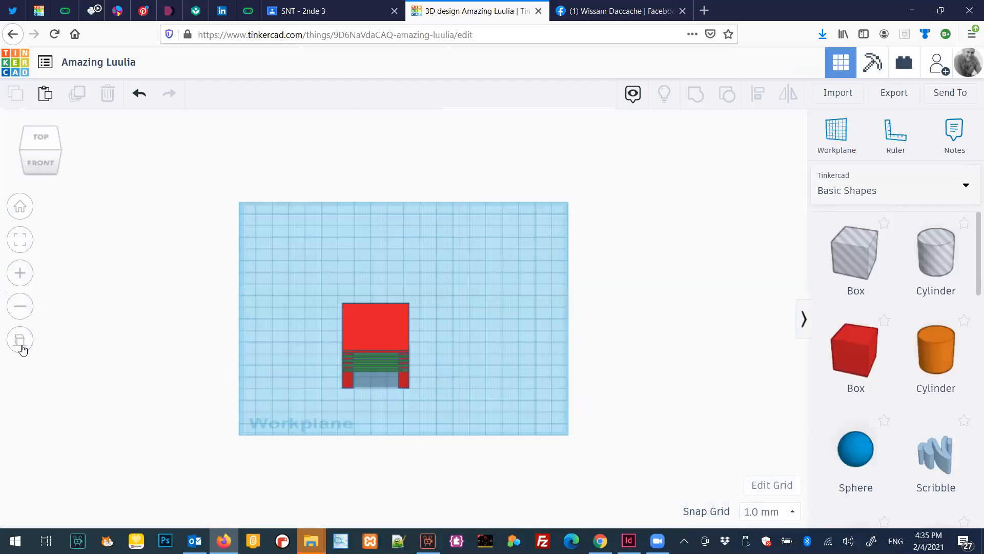
{"action": "left_click", "coordinate": [21, 347]}
{"action": "scroll", "coordinate": [328, 413], "scroll_direction": "down", "scroll_amount": 3}
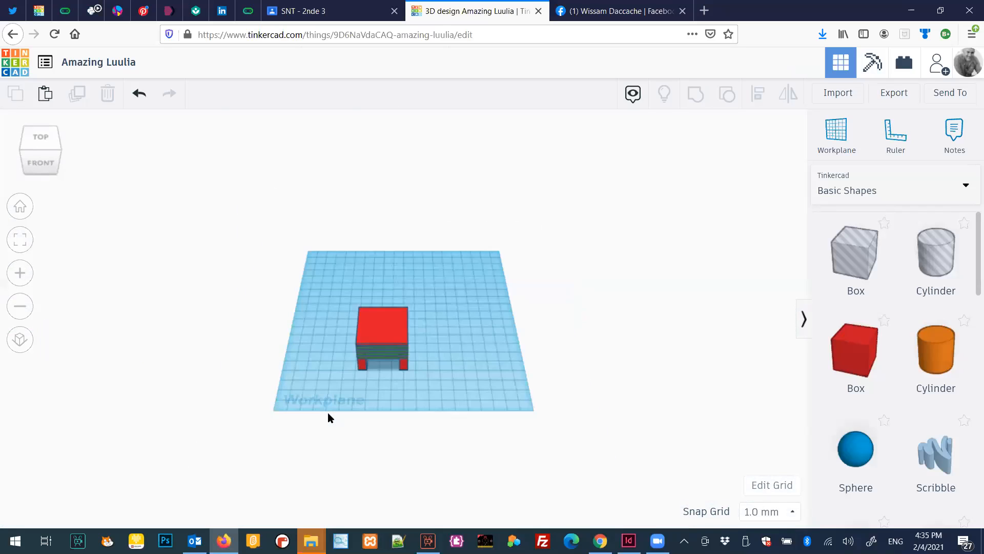
{"action": "scroll", "coordinate": [328, 413], "scroll_direction": "up", "scroll_amount": 3}
{"action": "scroll", "coordinate": [238, 442], "scroll_direction": "up", "scroll_amount": 1}
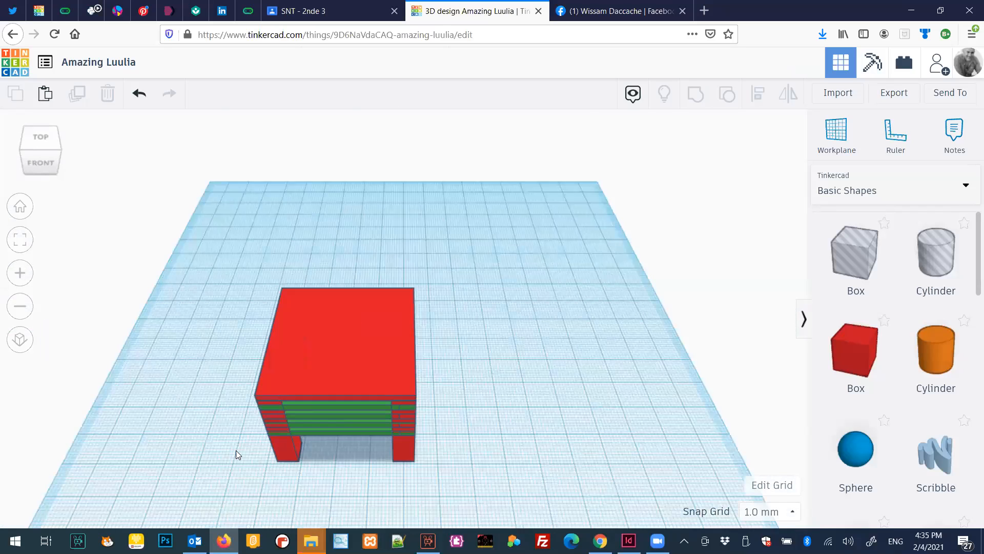
{"action": "right_click_drag", "start_coordinate": [372, 426], "coordinate": [451, 410]}
{"action": "right_click_drag", "start_coordinate": [556, 394], "coordinate": [478, 289]}
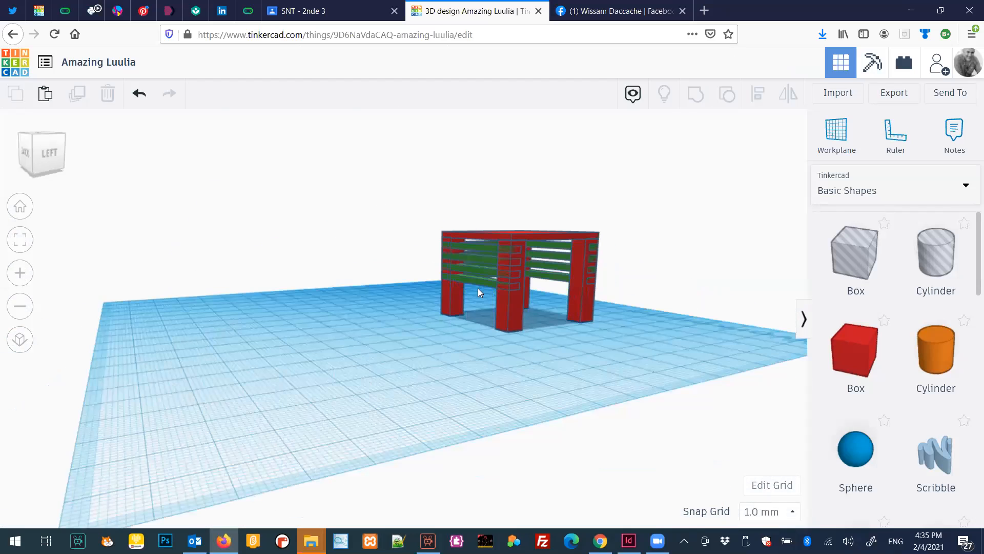
{"action": "left_click", "coordinate": [482, 244]}
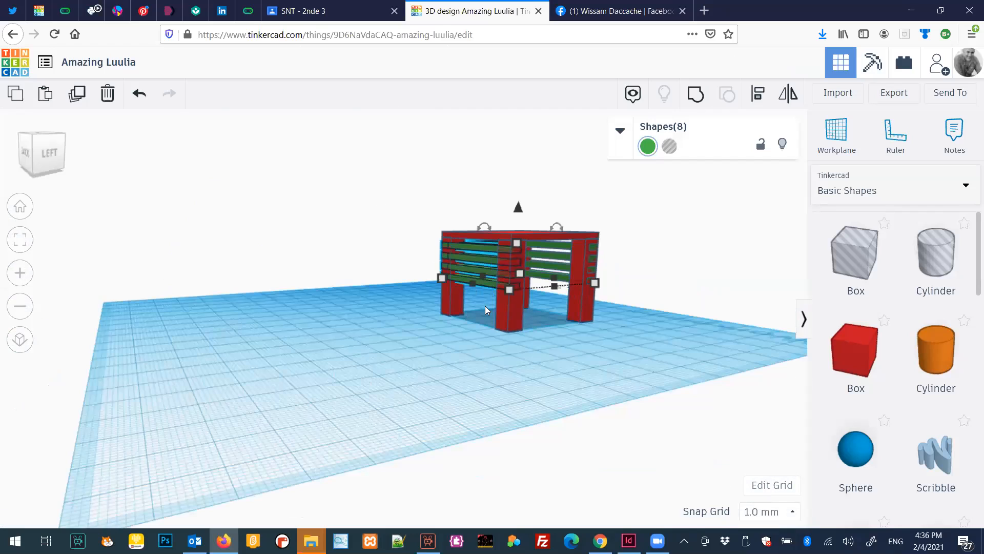
{"action": "key", "text": "ctrl+v"}
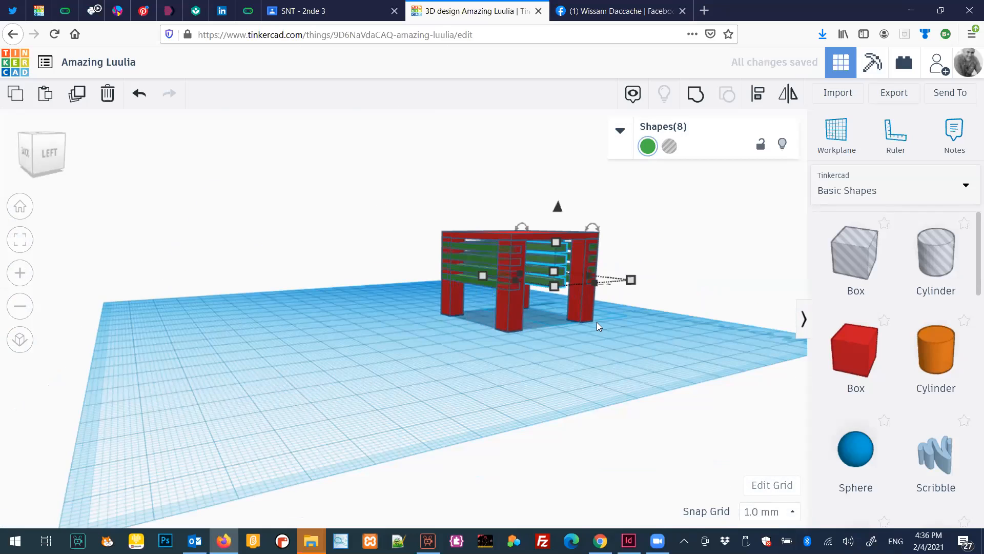
{"action": "scroll", "coordinate": [597, 322], "scroll_direction": "up", "scroll_amount": 2}
{"action": "scroll", "coordinate": [707, 287], "scroll_direction": "up", "scroll_amount": 2}
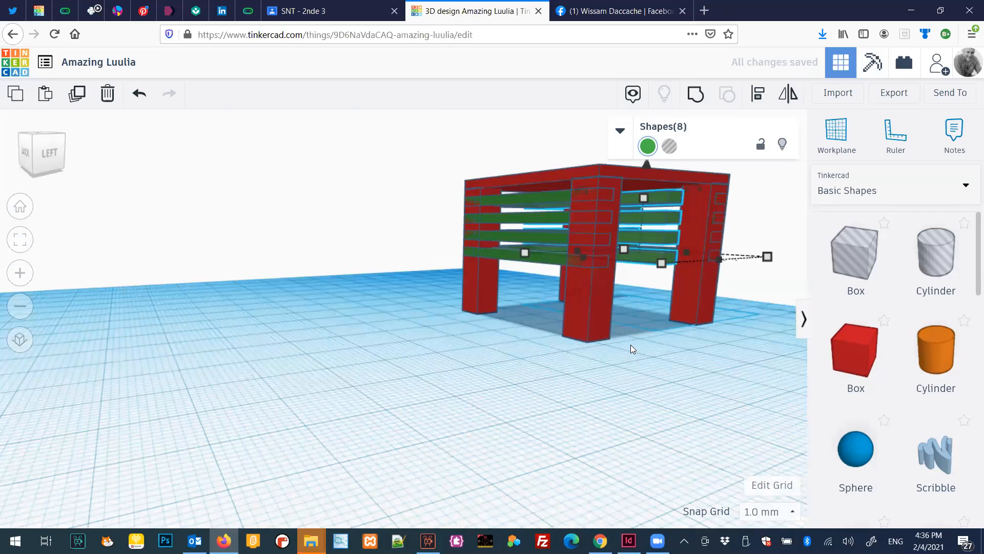
{"action": "right_click_drag", "start_coordinate": [631, 344], "coordinate": [628, 357]}
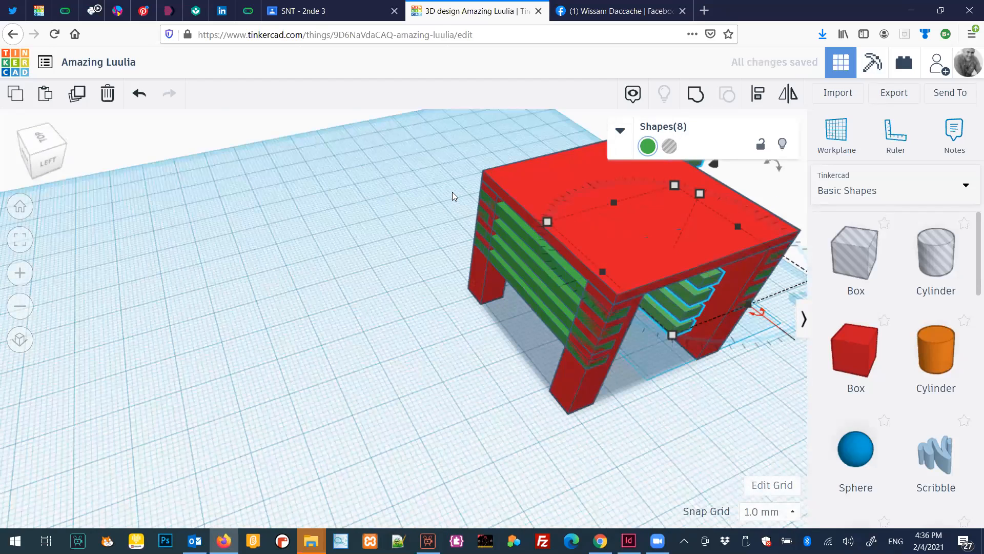
Step: Select all shapes and move the whole table with its slats about 50 mm across the workplane
{"action": "key", "text": "ctrl+a"}
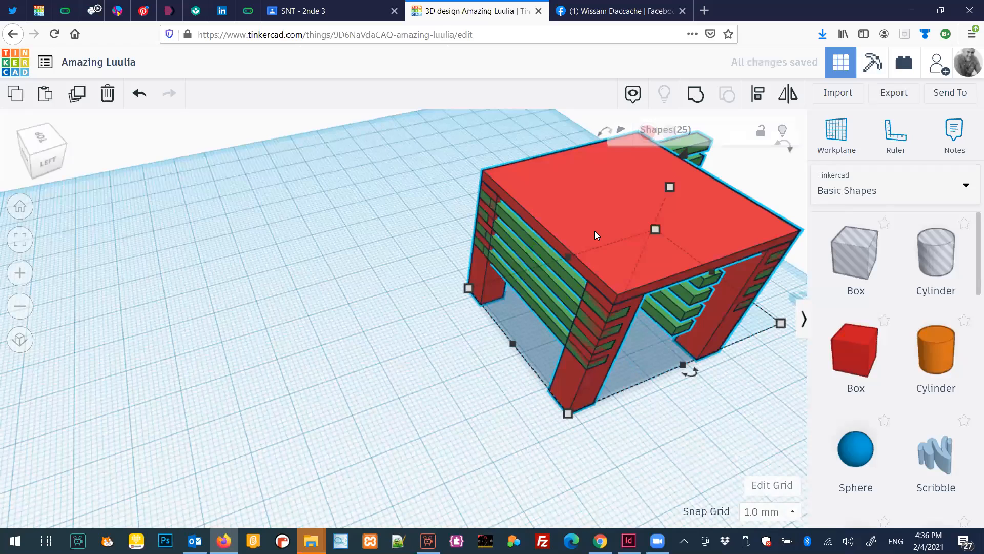
{"action": "left_click_drag", "start_coordinate": [578, 223], "coordinate": [287, 267]}
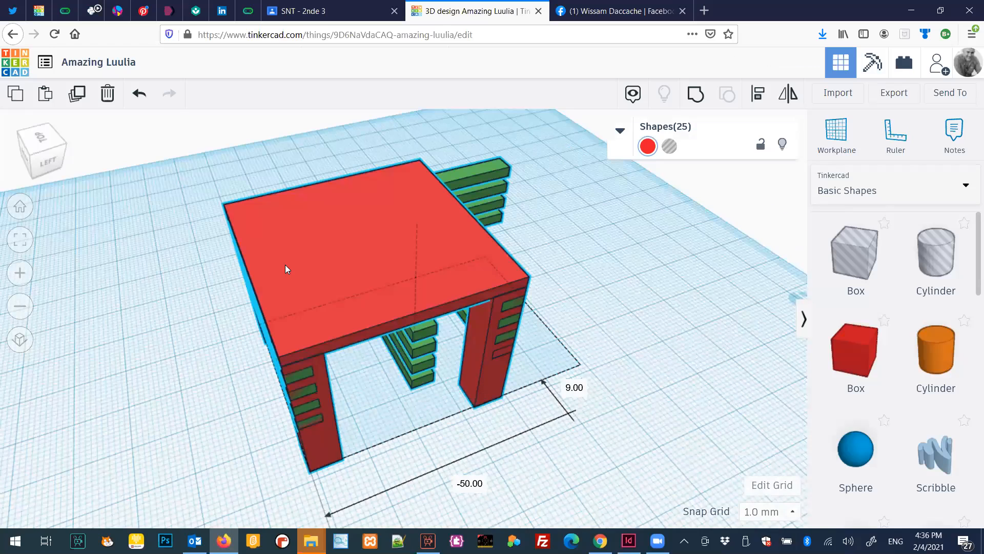
{"action": "left_click_drag", "start_coordinate": [404, 368], "coordinate": [406, 381]}
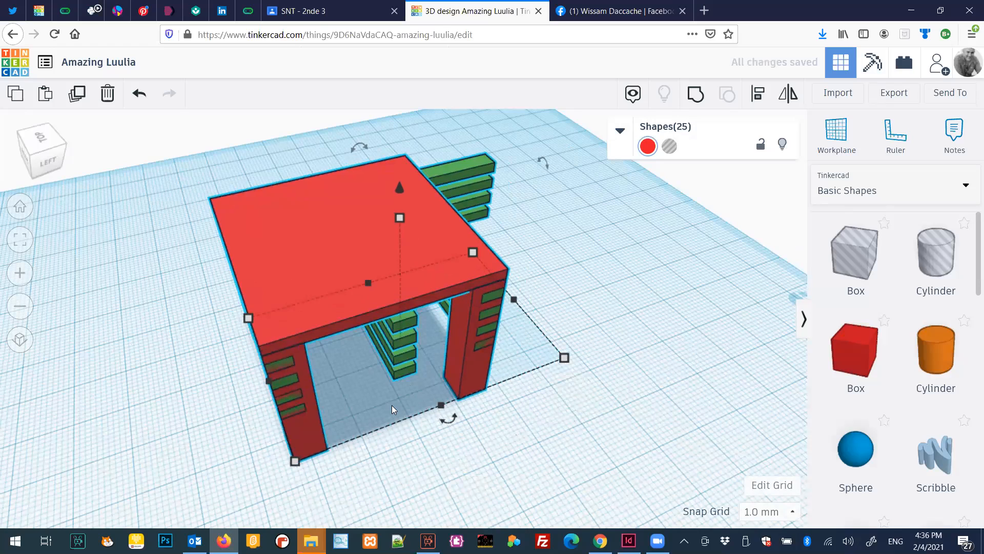
Step: Deselect everything and delete the four surplus copied slats lying under the tabletop
{"action": "left_click", "coordinate": [404, 397]}
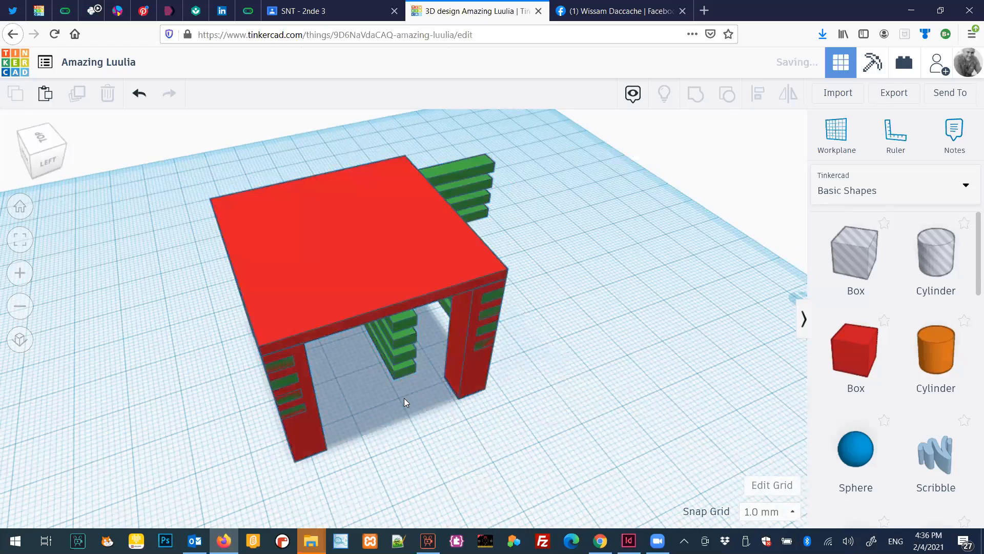
{"action": "left_click", "coordinate": [406, 324]}
{"action": "key", "text": "Delete"}
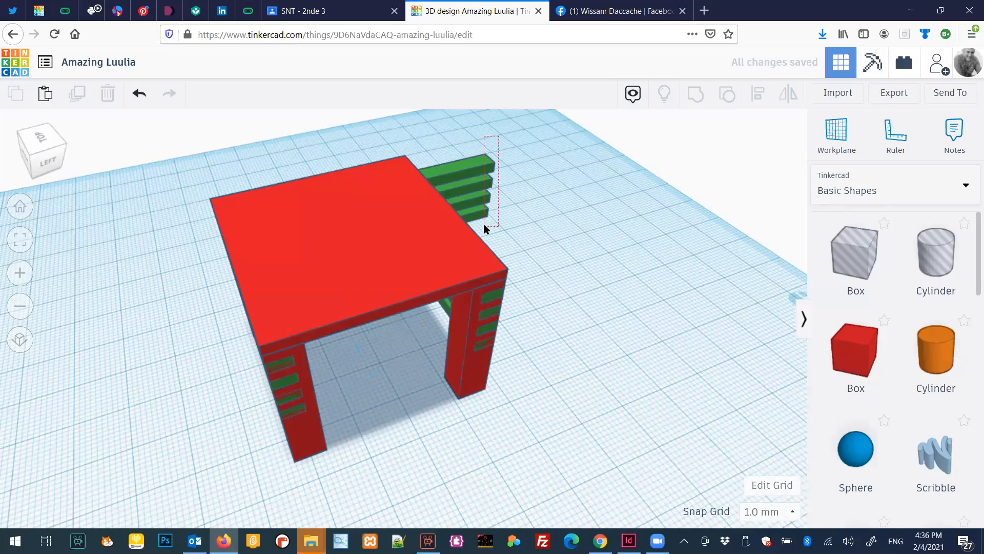
Step: Move the remaining four copied slats onto the table's open left side so they span its two legs
{"action": "left_click", "coordinate": [484, 224]}
{"action": "key", "text": "Down"}
{"action": "key", "text": "Down"}
{"action": "key", "text": "Down"}
{"action": "key", "text": "Down"}
{"action": "key", "text": "Down"}
{"action": "key", "text": "Down"}
{"action": "key", "text": "Down"}
{"action": "key", "text": "Down"}
{"action": "key", "text": "Down"}
{"action": "key", "text": "Down"}
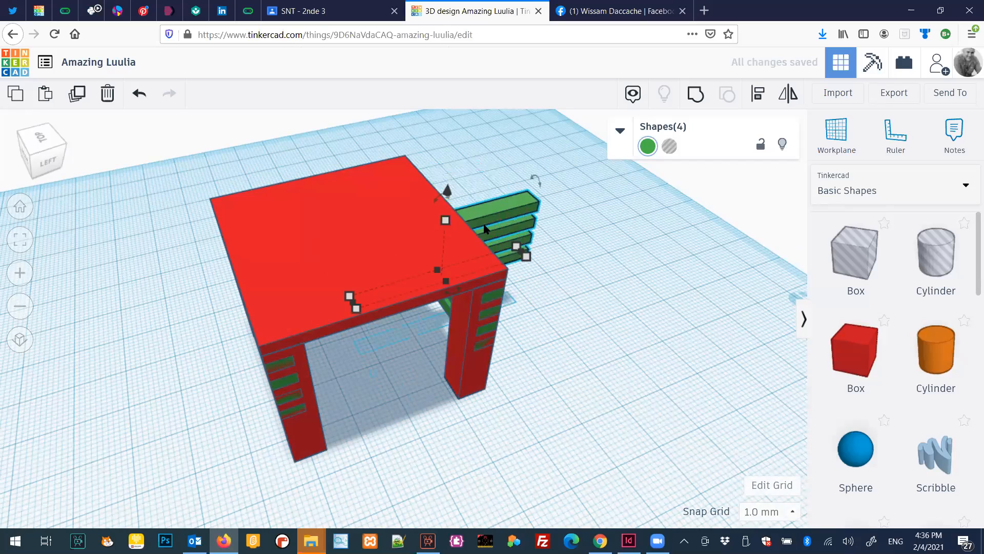
{"action": "key", "text": "Down"}
{"action": "key", "text": "Down"}
{"action": "key", "text": "Down"}
{"action": "key", "text": "Down"}
{"action": "key", "text": "Down"}
{"action": "key", "text": "Down"}
{"action": "key", "text": "Down"}
{"action": "key", "text": "Down"}
{"action": "key", "text": "Down"}
{"action": "key", "text": "Down"}
{"action": "key", "text": "Down"}
{"action": "key", "text": "Down"}
{"action": "key", "text": "Down"}
{"action": "key", "text": "Down"}
{"action": "key", "text": "Down"}
{"action": "key", "text": "Down"}
{"action": "key", "text": "Down"}
{"action": "key", "text": "Down"}
{"action": "key", "text": "Down"}
{"action": "key", "text": "Down"}
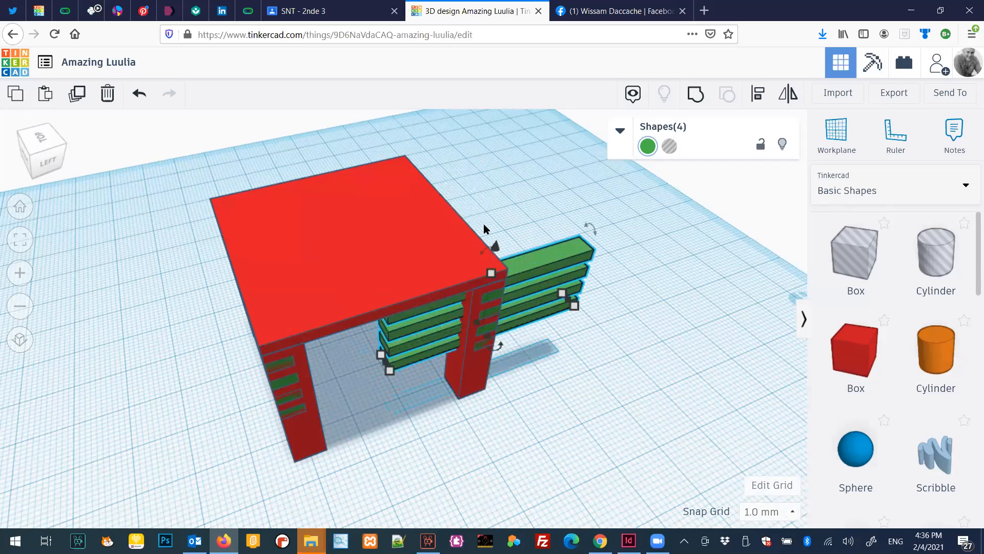
{"action": "key", "text": "Down"}
{"action": "key", "text": "Down"}
{"action": "key", "text": "Down"}
{"action": "key", "text": "Down"}
{"action": "key", "text": "Down"}
{"action": "key", "text": "Down"}
{"action": "key", "text": "Down"}
{"action": "key", "text": "Down"}
{"action": "key", "text": "Down"}
{"action": "key", "text": "Down"}
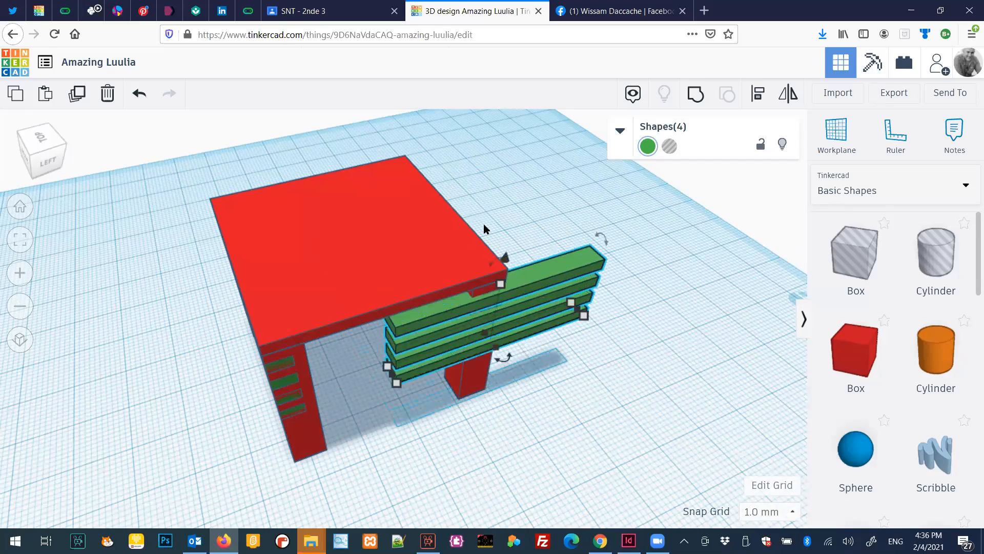
{"action": "key", "text": "Down"}
{"action": "key", "text": "Down"}
{"action": "key", "text": "Down"}
{"action": "key", "text": "Down"}
{"action": "key", "text": "Down"}
{"action": "key", "text": "Down"}
{"action": "key", "text": "Down"}
{"action": "key", "text": "Down"}
{"action": "key", "text": "Down"}
{"action": "key", "text": "Down"}
{"action": "key", "text": "Down"}
{"action": "key", "text": "Down"}
{"action": "key", "text": "Down"}
{"action": "key", "text": "Down"}
{"action": "key", "text": "Down"}
{"action": "key", "text": "Down"}
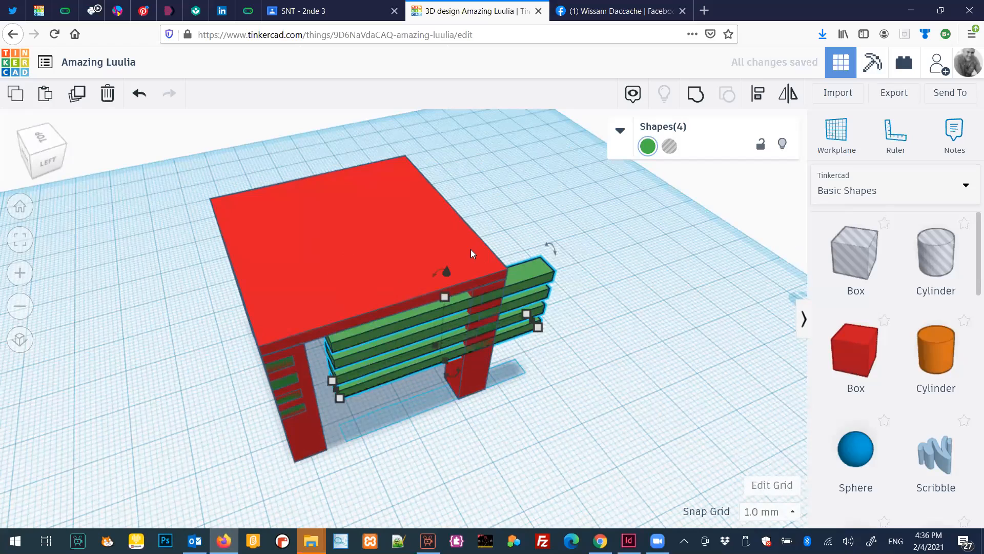
{"action": "key", "text": "Down"}
{"action": "key", "text": "Down"}
{"action": "key", "text": "Down"}
{"action": "key", "text": "Down"}
{"action": "key", "text": "Down"}
{"action": "key", "text": "Down"}
{"action": "key", "text": "Down"}
{"action": "key", "text": "Down"}
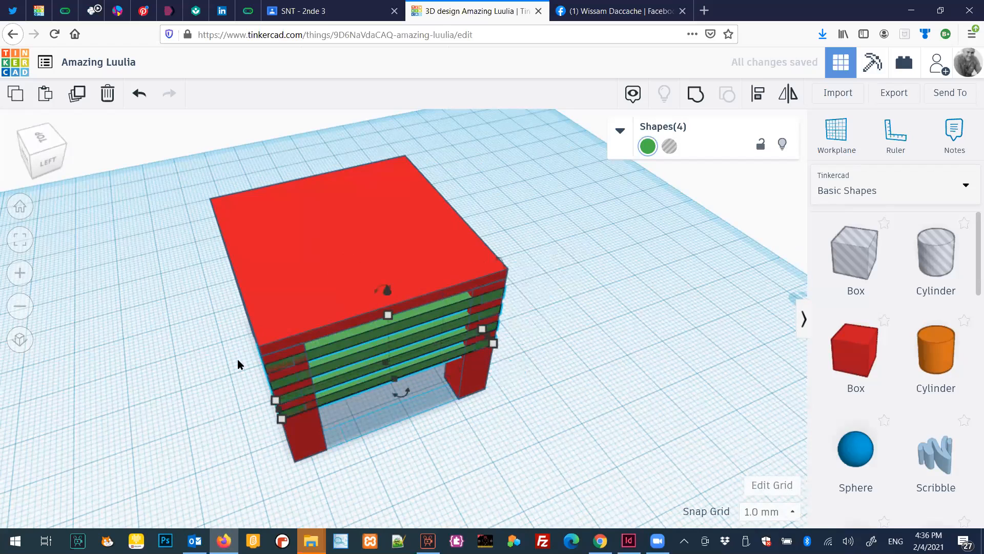
Step: Duplicate the red tabletop and lower the copy by 25 mm so it sits just above the workplane
{"action": "right_click_drag", "start_coordinate": [238, 360], "coordinate": [311, 361]}
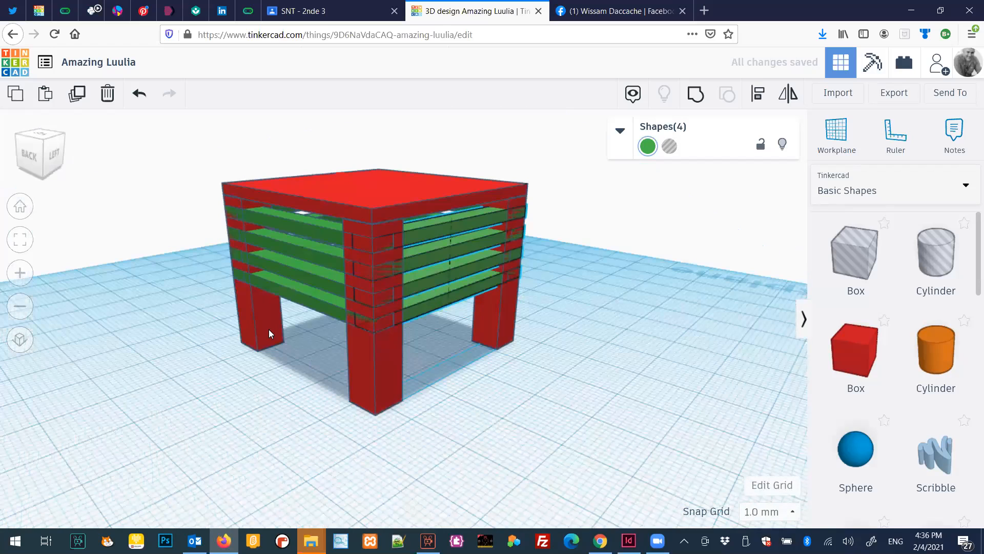
{"action": "right_click_drag", "start_coordinate": [247, 328], "coordinate": [426, 364]}
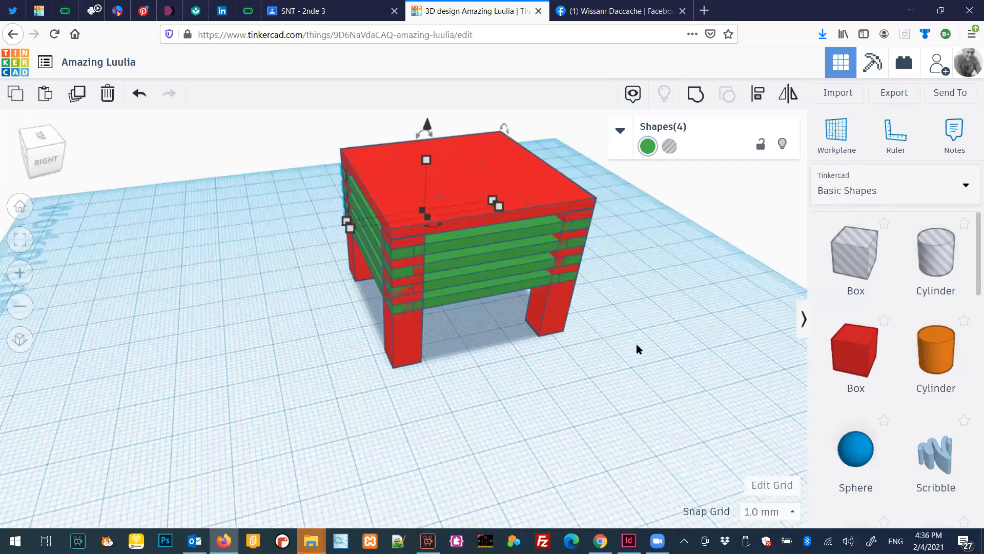
{"action": "right_click_drag", "start_coordinate": [529, 194], "coordinate": [530, 194]}
{"action": "left_click", "coordinate": [529, 196]}
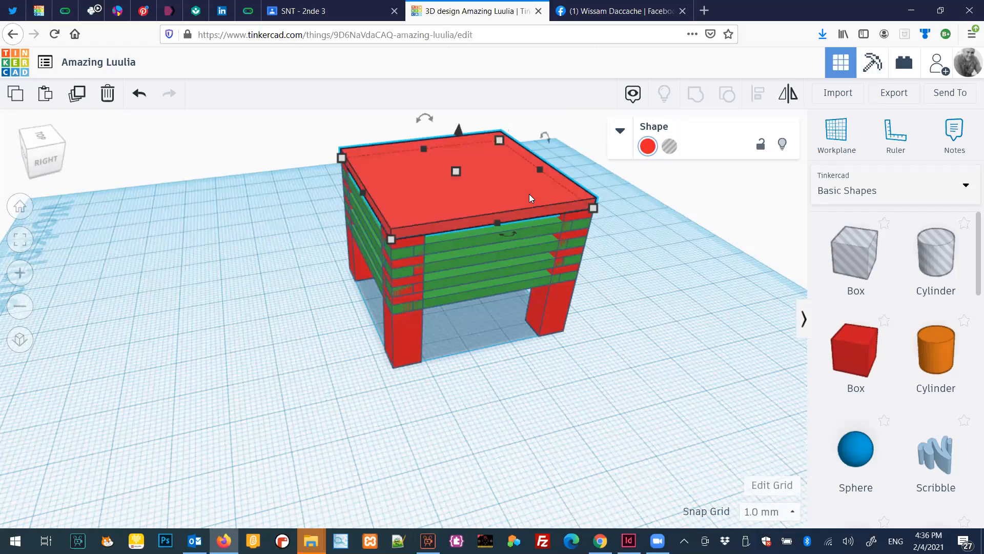
{"action": "key", "text": "ctrl+v"}
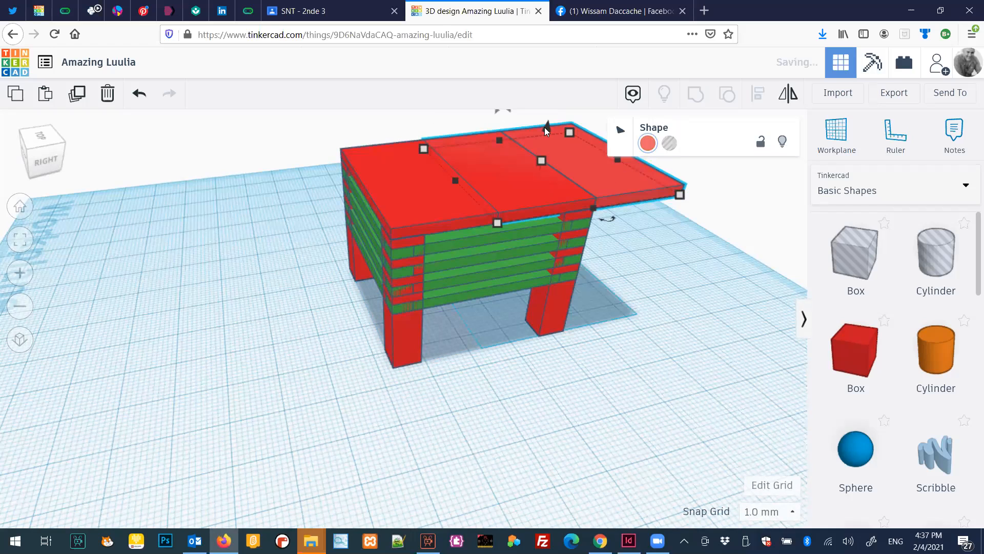
{"action": "left_click_drag", "start_coordinate": [547, 129], "coordinate": [533, 233]}
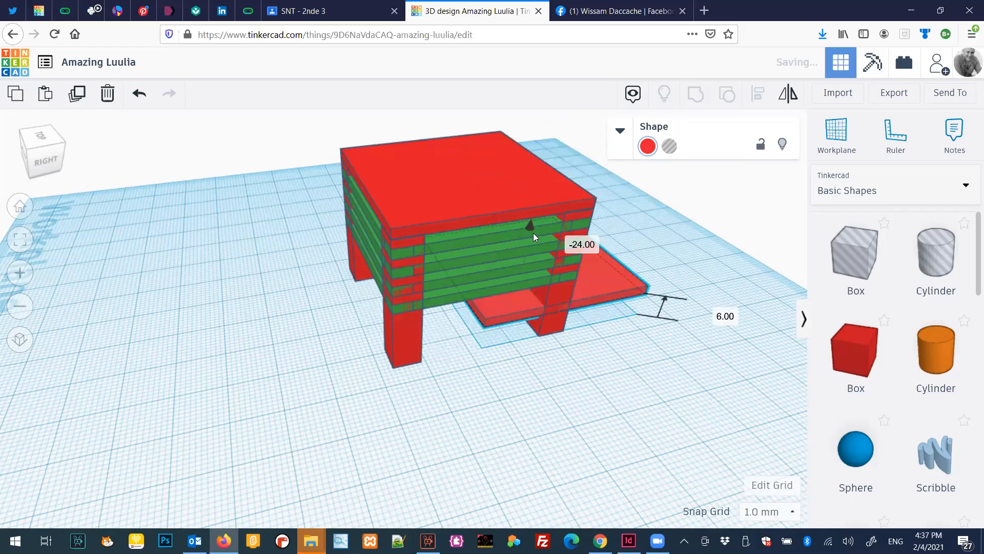
Step: Colour the lowered panel golden yellow and slide it under the table between the four legs as a bottom shelf
{"action": "left_click", "coordinate": [648, 146]}
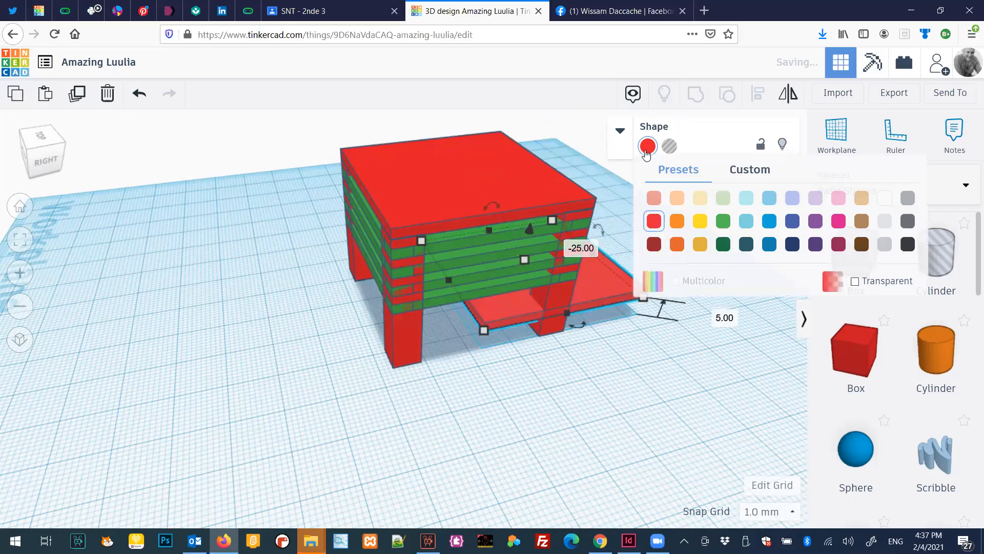
{"action": "left_click", "coordinate": [701, 245]}
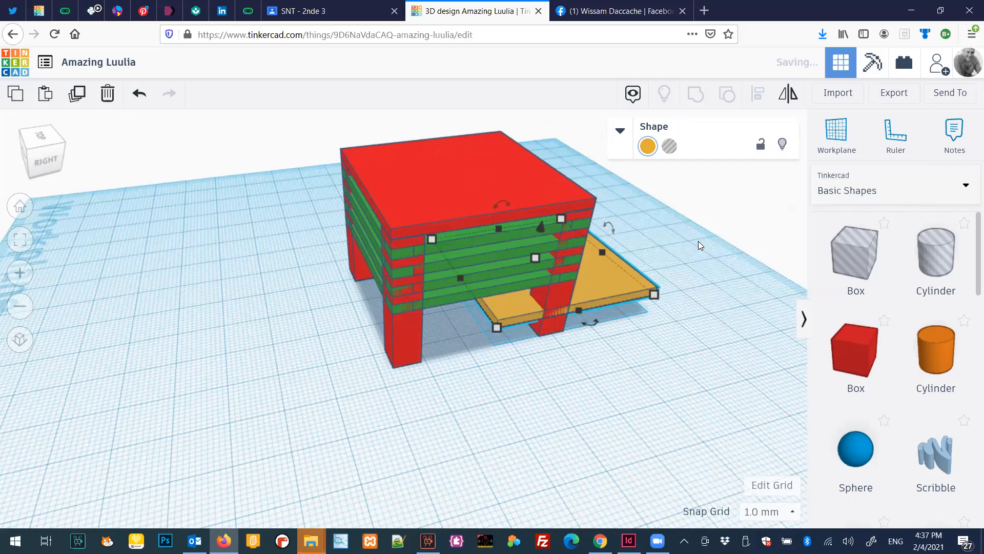
{"action": "key", "text": "shift+Left"}
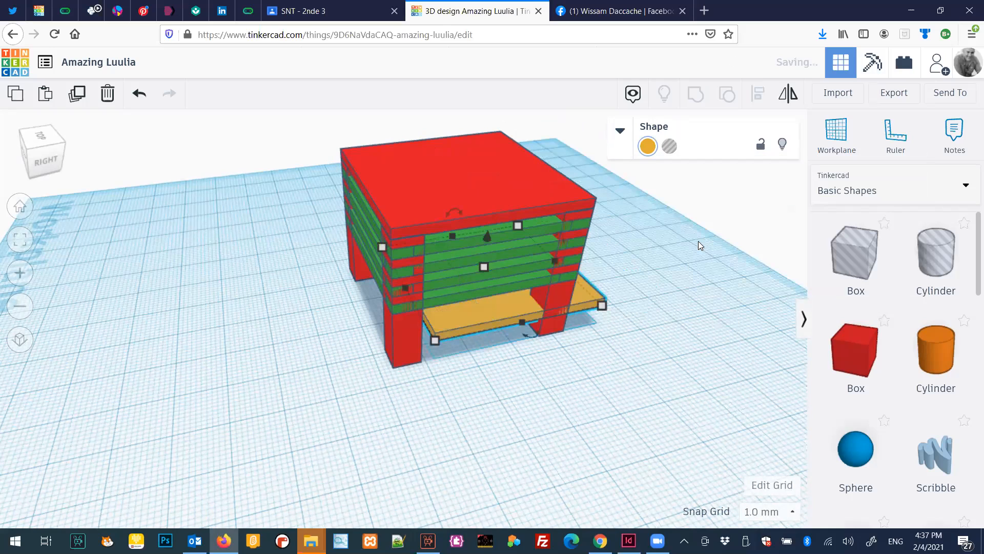
{"action": "key", "text": "shift+Left"}
{"action": "key", "text": "shift+Left"}
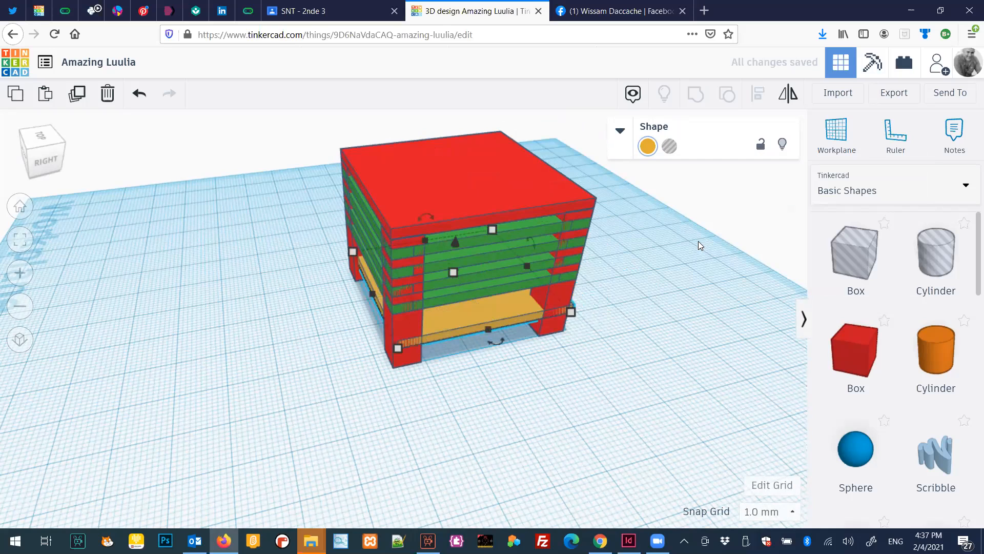
{"action": "key", "text": "Right"}
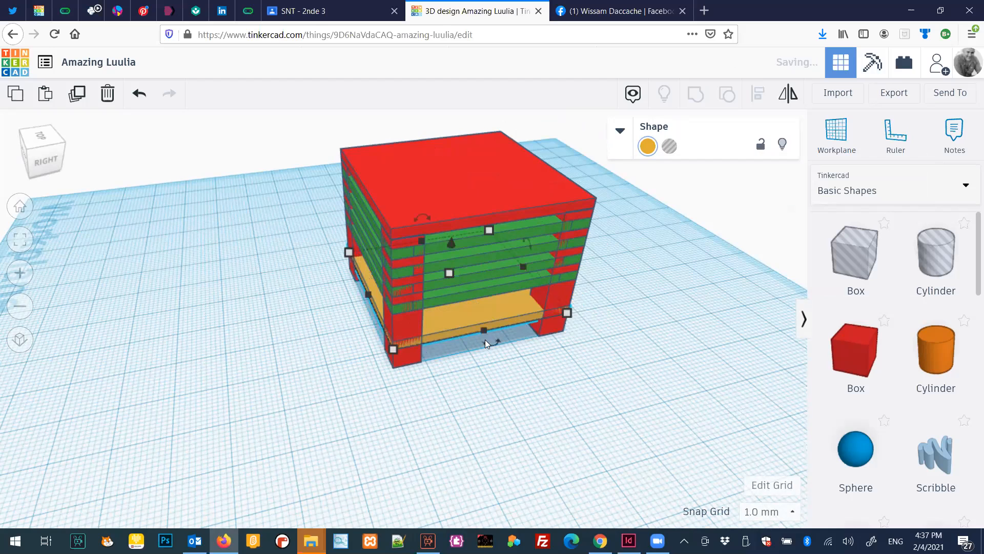
{"action": "right_click_drag", "start_coordinate": [485, 340], "coordinate": [546, 310]}
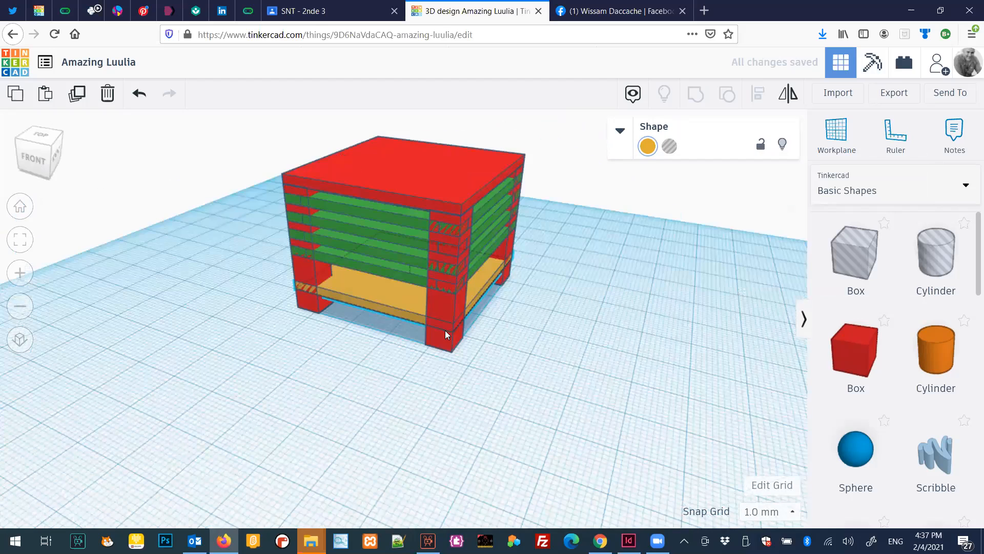
{"action": "right_click_drag", "start_coordinate": [445, 332], "coordinate": [371, 334]}
{"action": "right_click_drag", "start_coordinate": [254, 319], "coordinate": [238, 318]}
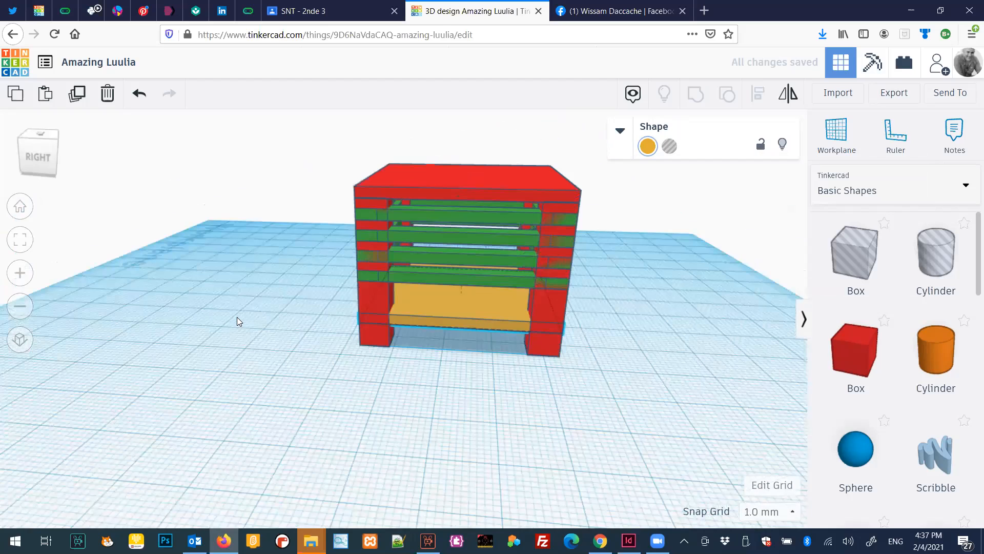